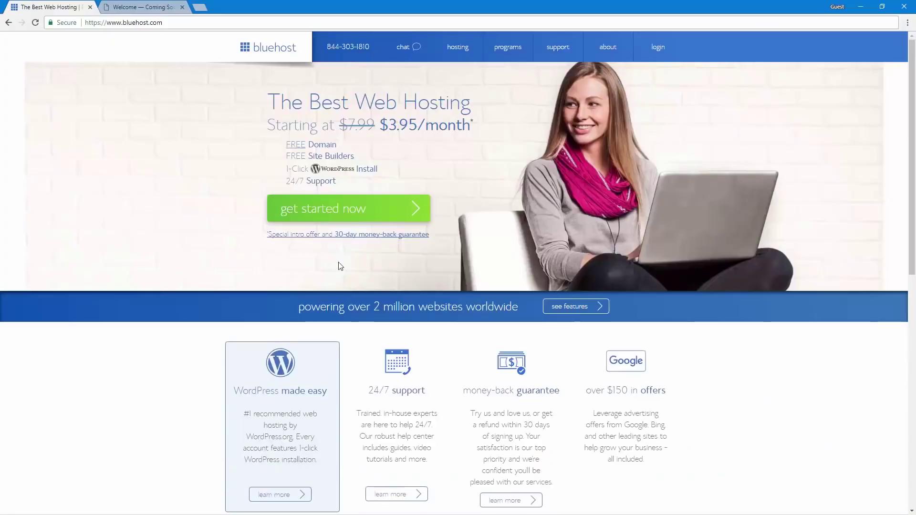
Open the Welcome site's WordPress dashboard from the Bluehost account's site list and choose the personal site setup.
{"action": "left_click", "coordinate": [655, 54]}
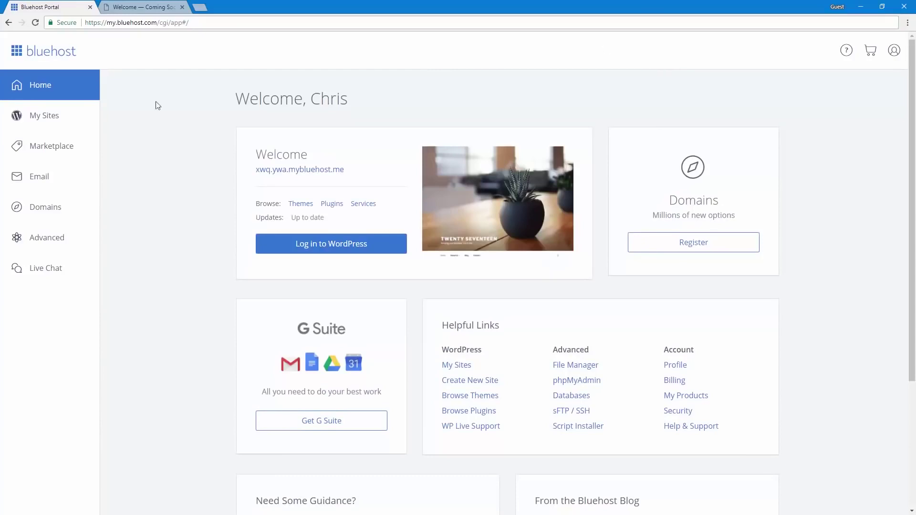
{"action": "left_click", "coordinate": [47, 121]}
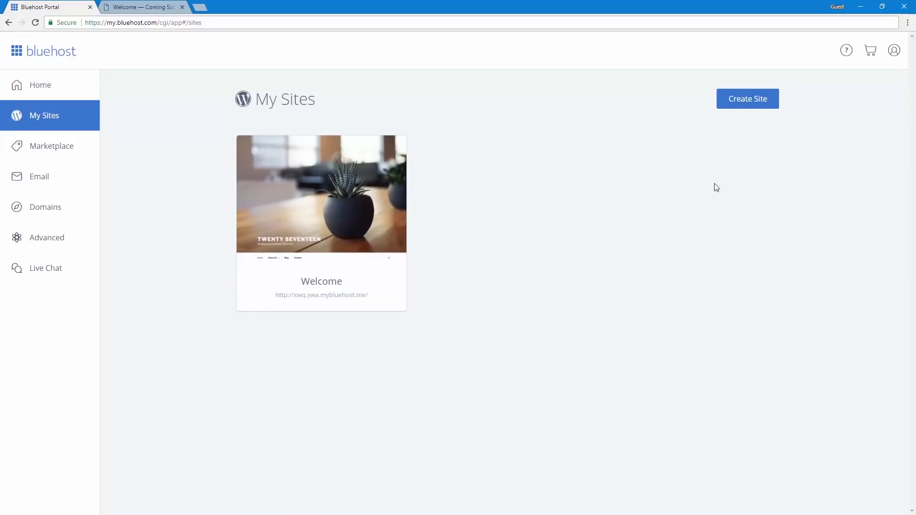
{"action": "mouse_move", "coordinate": [404, 223]}
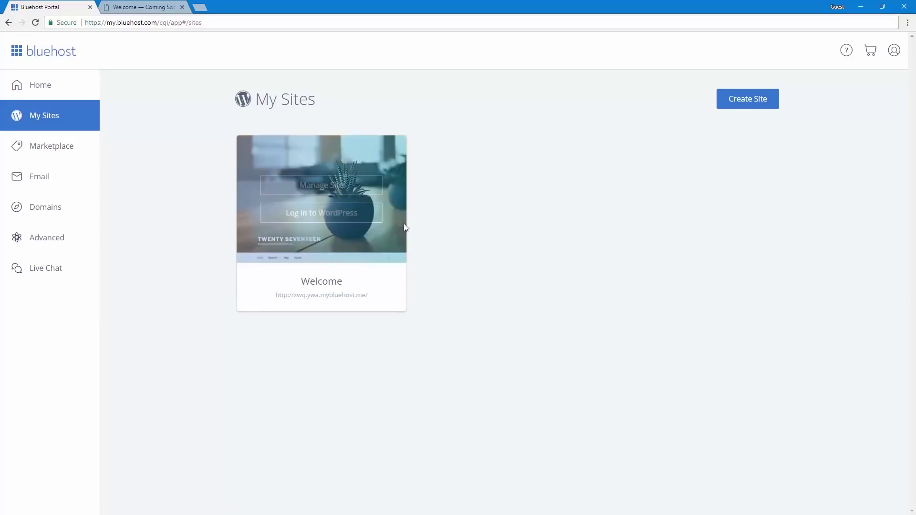
{"action": "left_click", "coordinate": [282, 217]}
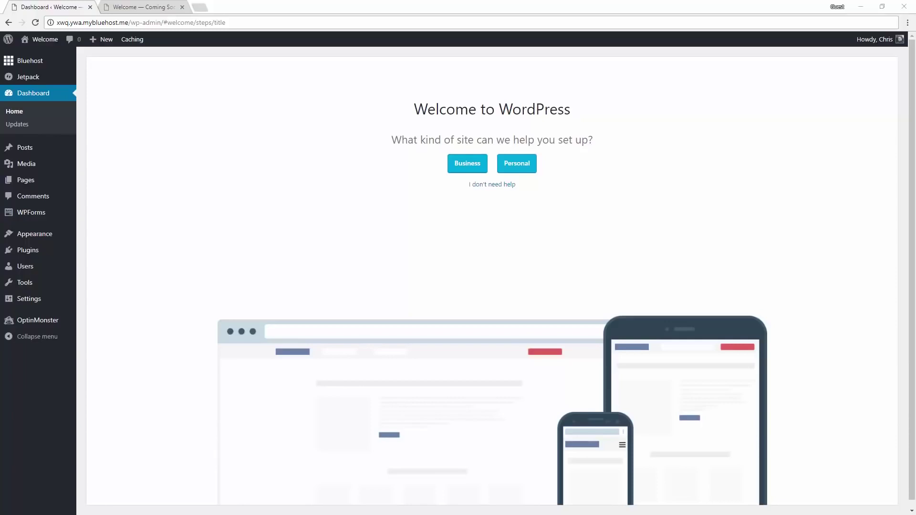
{"action": "left_click", "coordinate": [421, 140]}
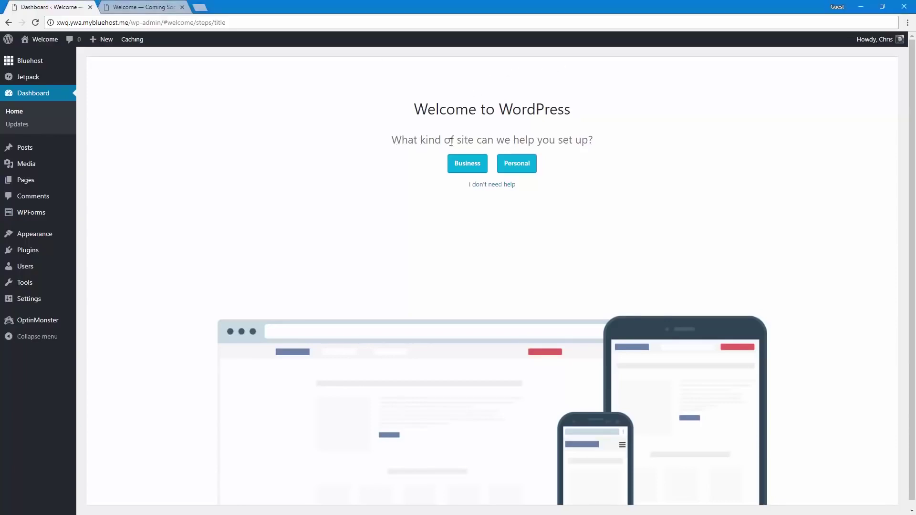
{"action": "left_click", "coordinate": [521, 165]}
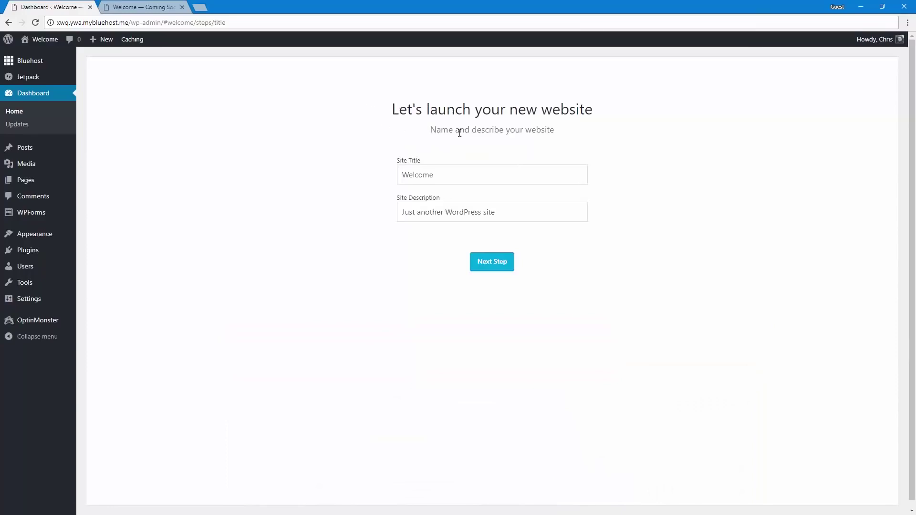
Set the site title to "Miles Photography" and the site description to "Capture it all.", and continue the setup.
{"action": "left_click_drag", "start_coordinate": [448, 176], "coordinate": [285, 178]}
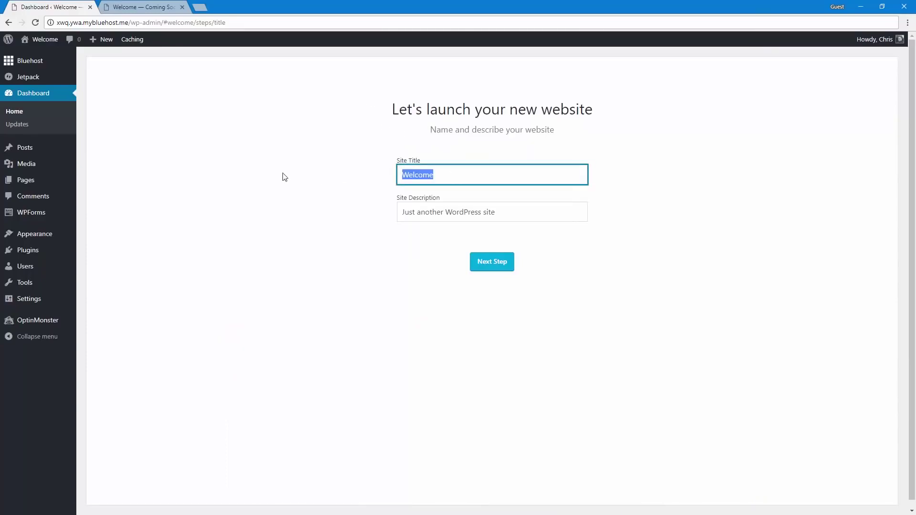
{"action": "type", "text": "Miles Photography"}
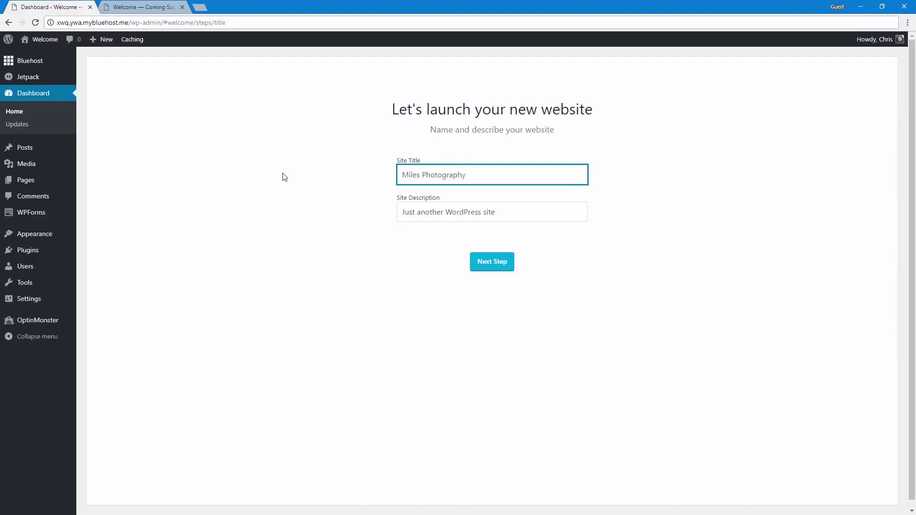
{"action": "key", "text": "Tab"}
{"action": "key", "text": "BackSpace"}
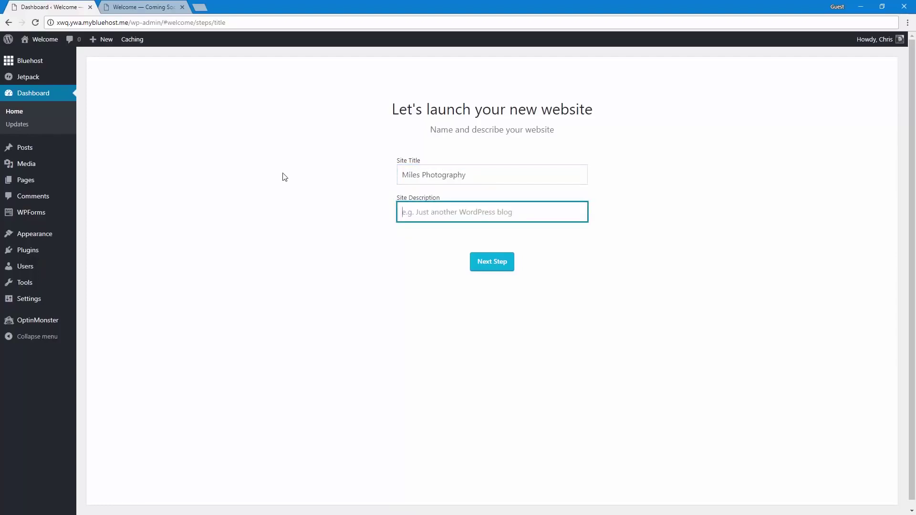
{"action": "type", "text": "Capture it all"}
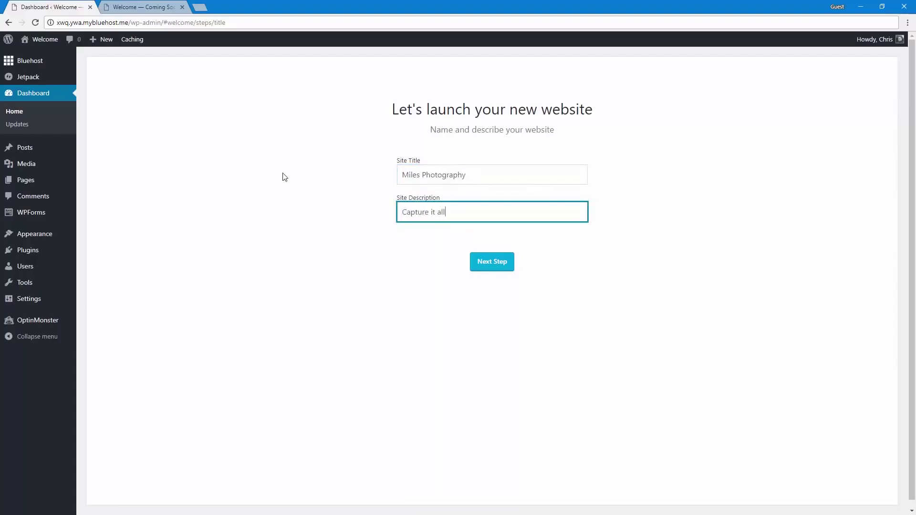
{"action": "type", "text": "."}
{"action": "left_click", "coordinate": [284, 177]}
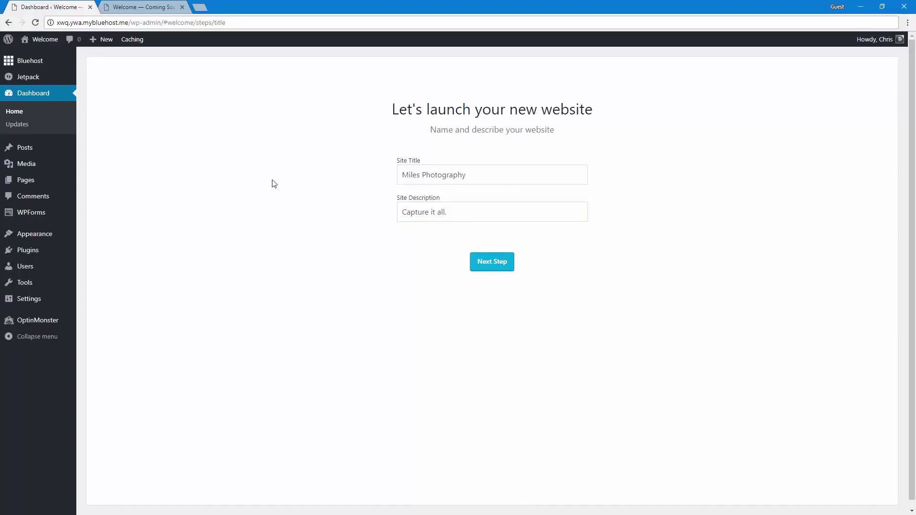
{"action": "mouse_move", "coordinate": [46, 303]}
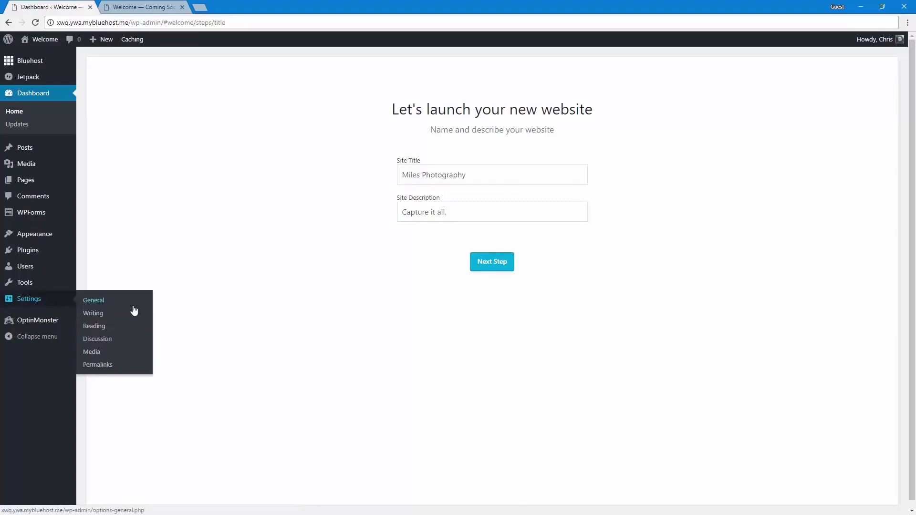
{"action": "left_click", "coordinate": [496, 263]}
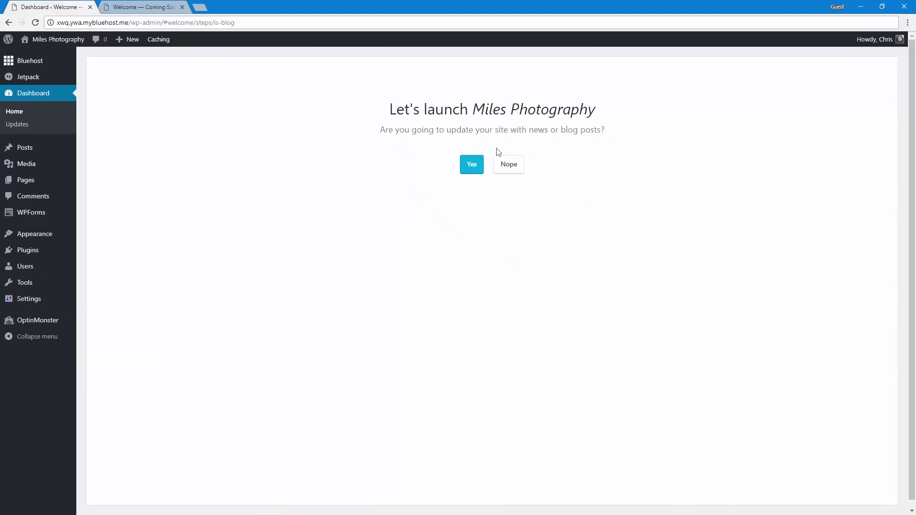
Set up the site with news or blog posts, a static welcome homepage and a starter "Contact Us" page.
{"action": "left_click", "coordinate": [470, 164]}
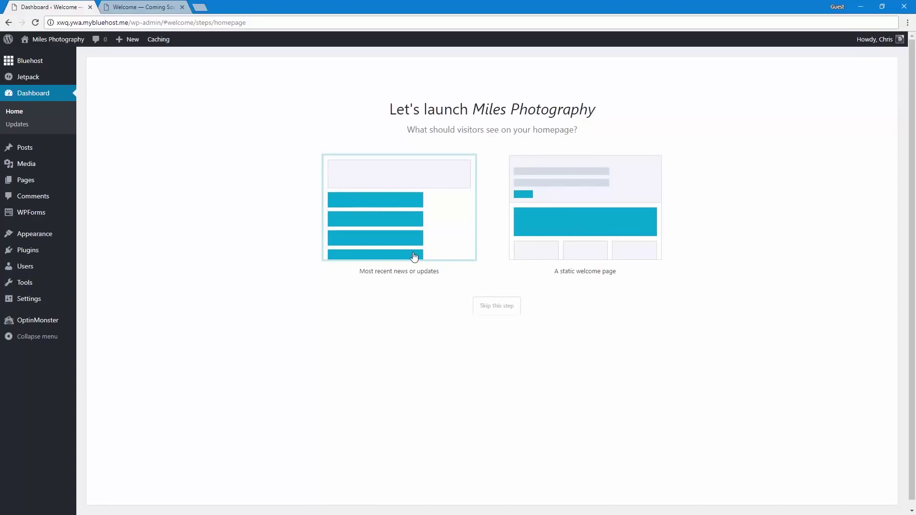
{"action": "left_click", "coordinate": [598, 238]}
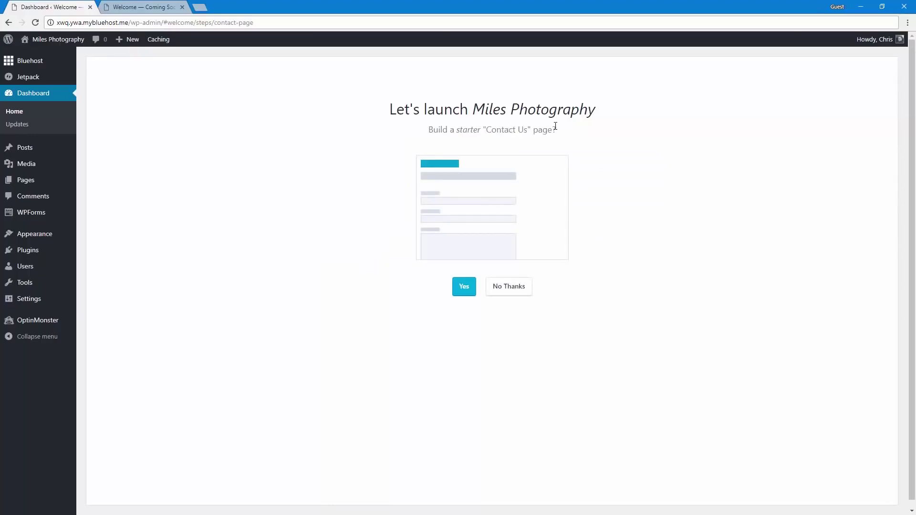
{"action": "left_click", "coordinate": [466, 288]}
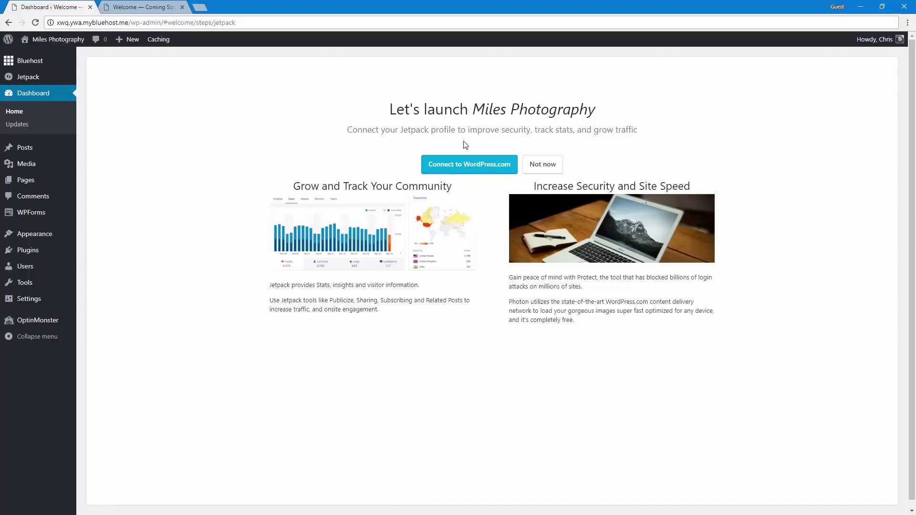
Connect the site's Jetpack profile to WordPress.com and approve the connection.
{"action": "left_click", "coordinate": [458, 169]}
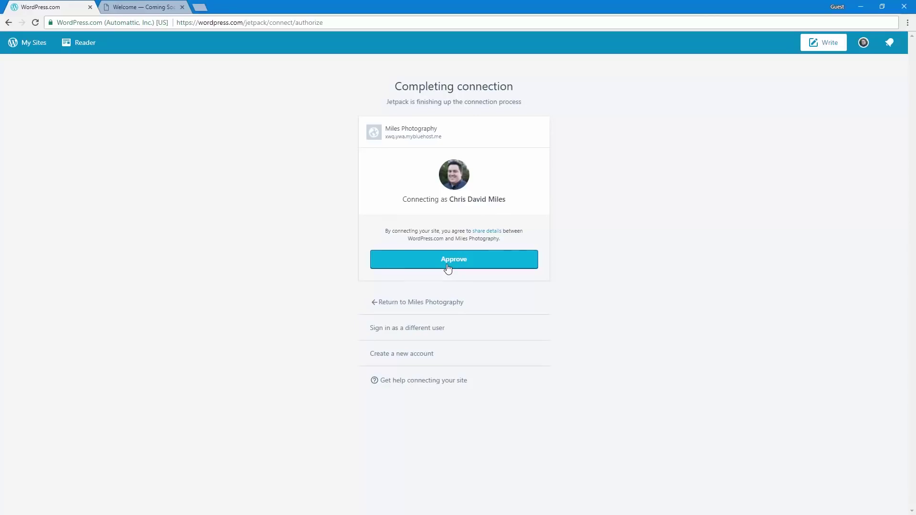
{"action": "left_click", "coordinate": [448, 268]}
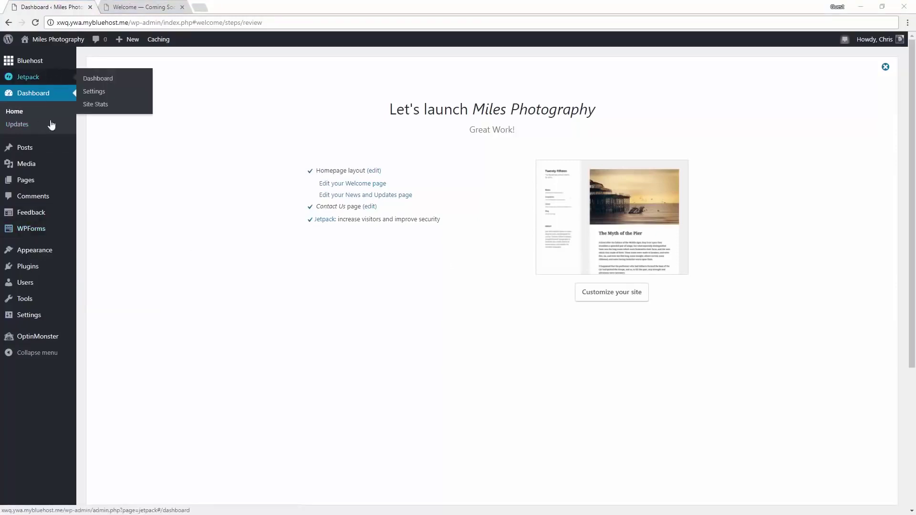
Examine the Bluehost plugin's home page, including its content, performance and hosting options and the site launch section.
{"action": "mouse_move", "coordinate": [45, 149]}
{"action": "left_click", "coordinate": [51, 63]}
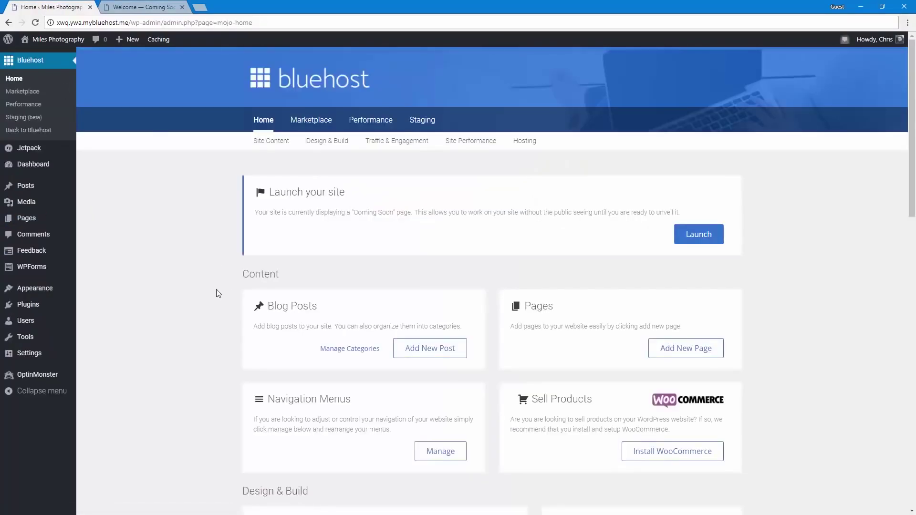
{"action": "scroll", "coordinate": [217, 291], "scroll_direction": "down", "scroll_amount": 15}
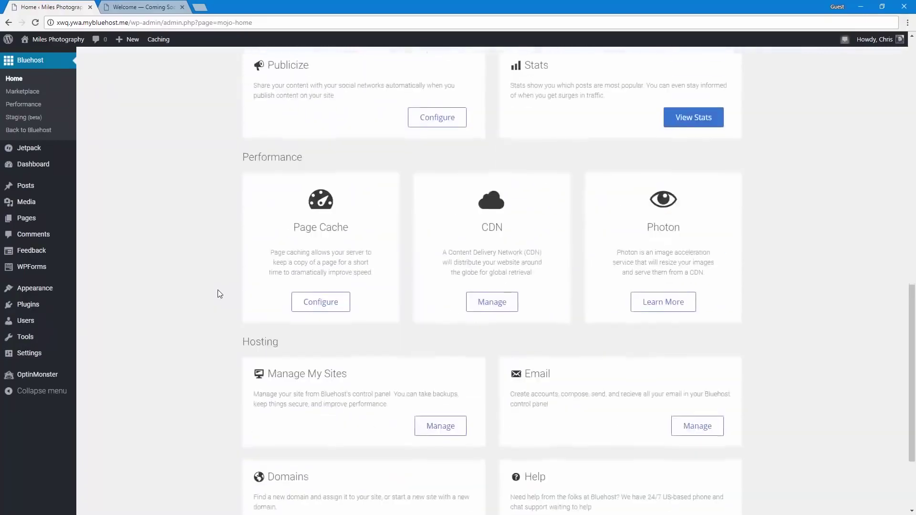
{"action": "scroll", "coordinate": [218, 290], "scroll_direction": "up", "scroll_amount": 7}
{"action": "scroll", "coordinate": [218, 290], "scroll_direction": "up", "scroll_amount": 8}
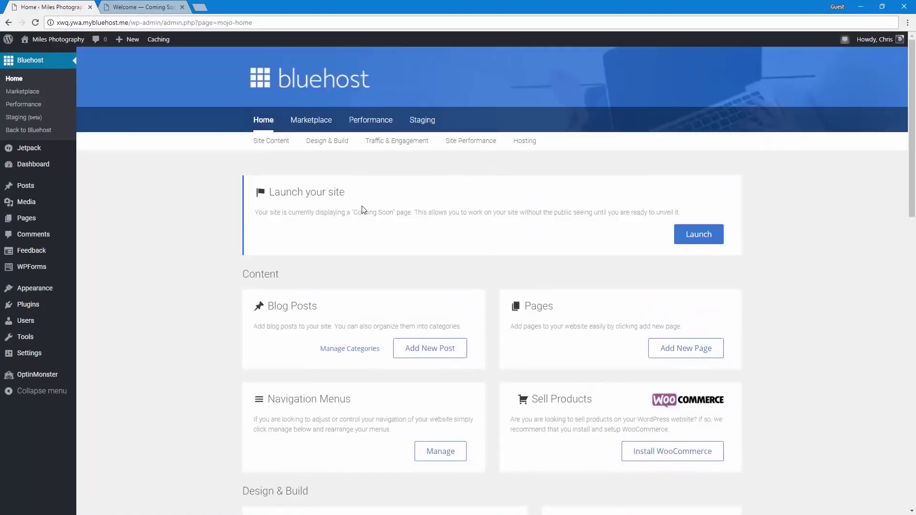
{"action": "left_click_drag", "start_coordinate": [276, 193], "coordinate": [681, 212]}
{"action": "left_click", "coordinate": [681, 211]}
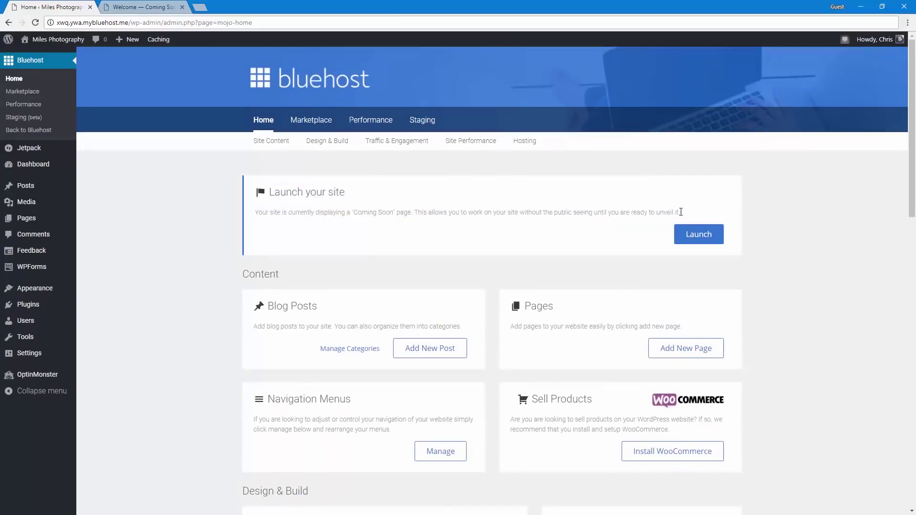
{"action": "left_click", "coordinate": [706, 237]}
Compare the site's public Coming Soon page with the logged-in preview of the site in a separate tab.
{"action": "left_click", "coordinate": [141, 7]}
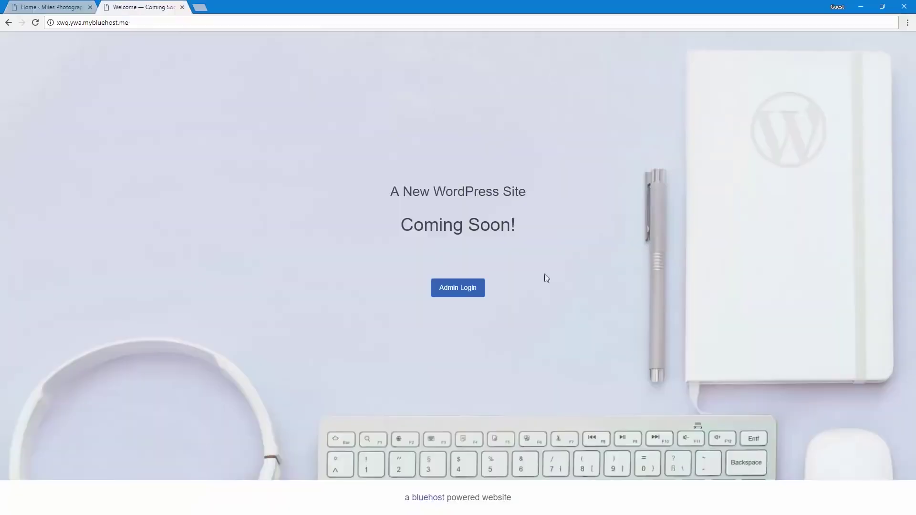
{"action": "left_click", "coordinate": [62, 7]}
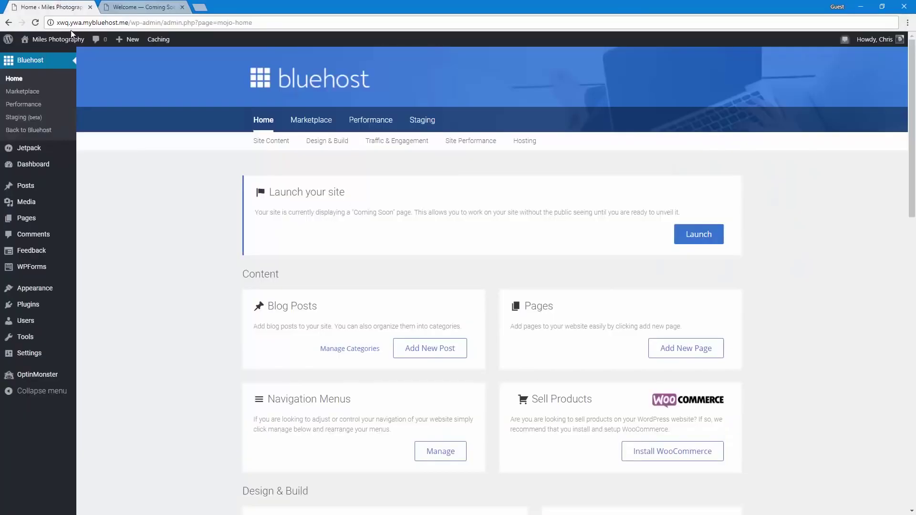
{"action": "middle_click", "coordinate": [65, 34]}
{"action": "mouse_move", "coordinate": [65, 42]}
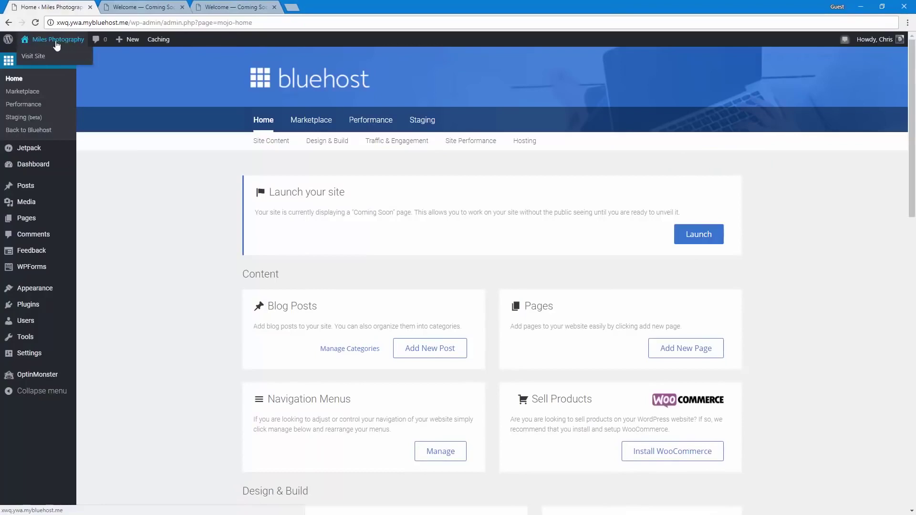
{"action": "left_click", "coordinate": [117, 7]}
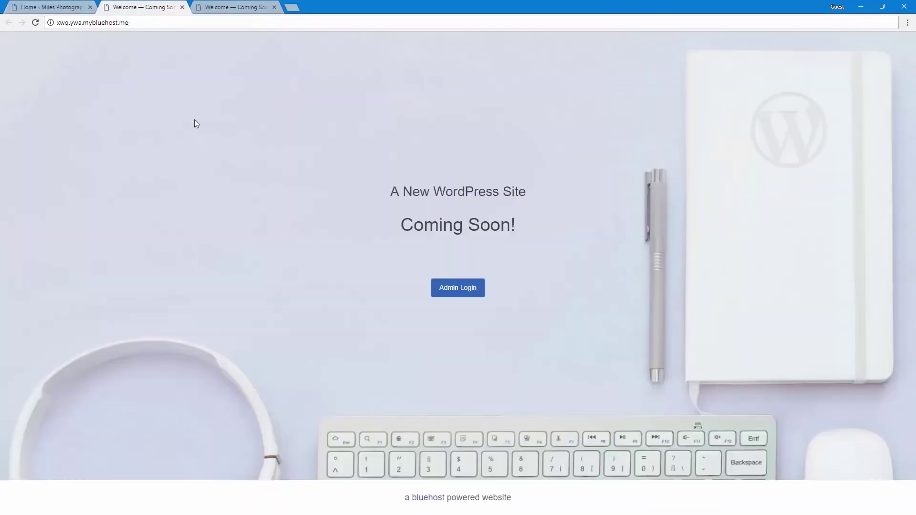
{"action": "key", "text": "F5"}
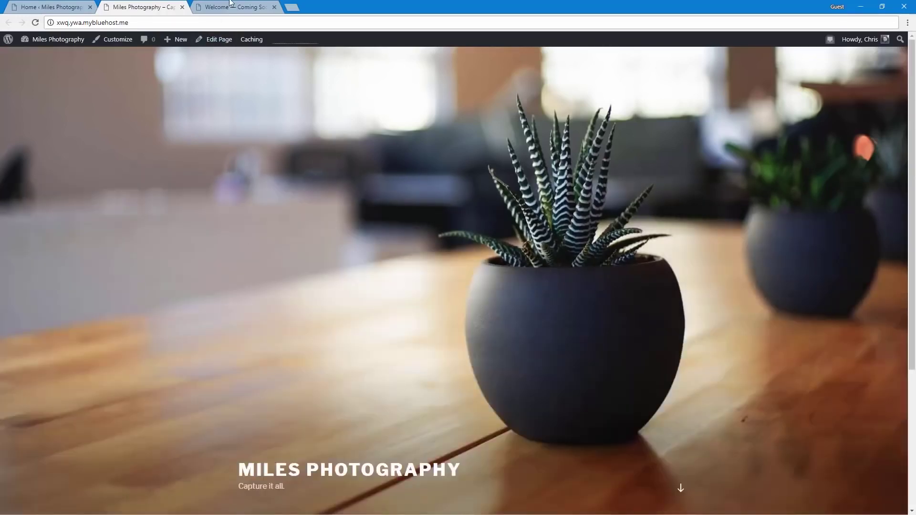
{"action": "left_click", "coordinate": [230, 6]}
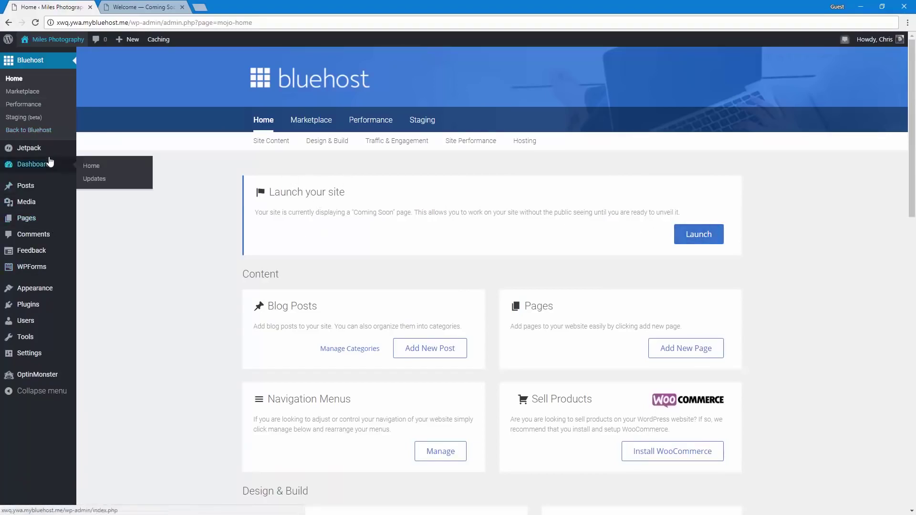
Return to the dashboard's launch setup and submit the business's street address, city, state and ZIP code.
{"action": "left_click", "coordinate": [50, 163]}
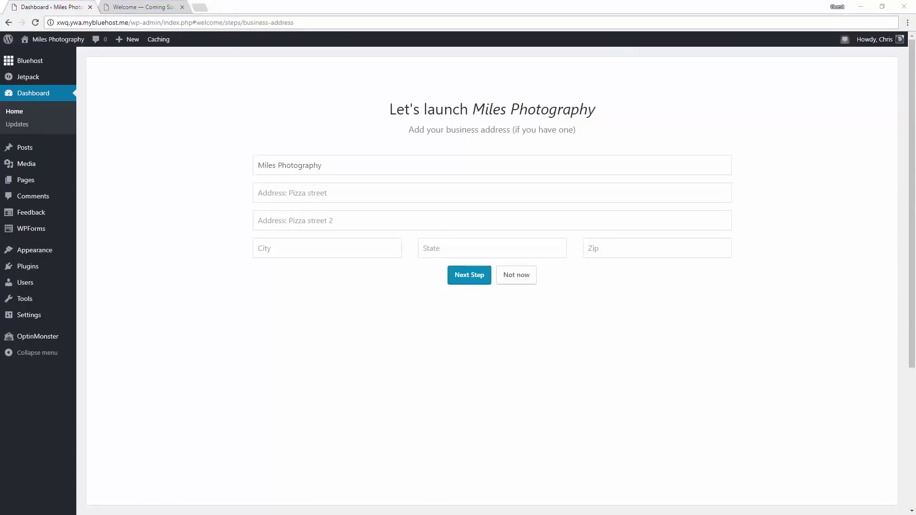
{"action": "left_click", "coordinate": [358, 194]}
{"action": "type", "text": "123 Cherry St."}
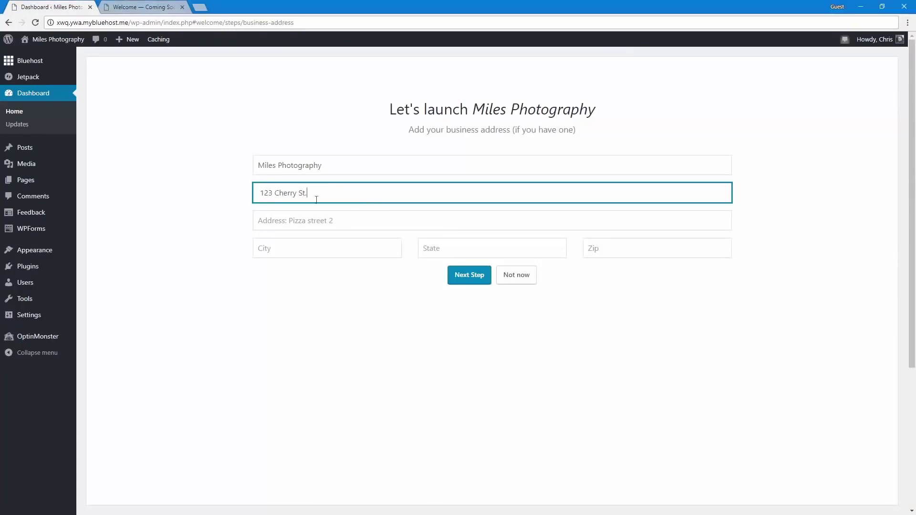
{"action": "key", "text": "Home"}
{"action": "key", "text": "Delete"}
{"action": "left_click", "coordinate": [274, 244]}
{"action": "type", "text": "Provo"}
{"action": "key", "text": "Tab"}
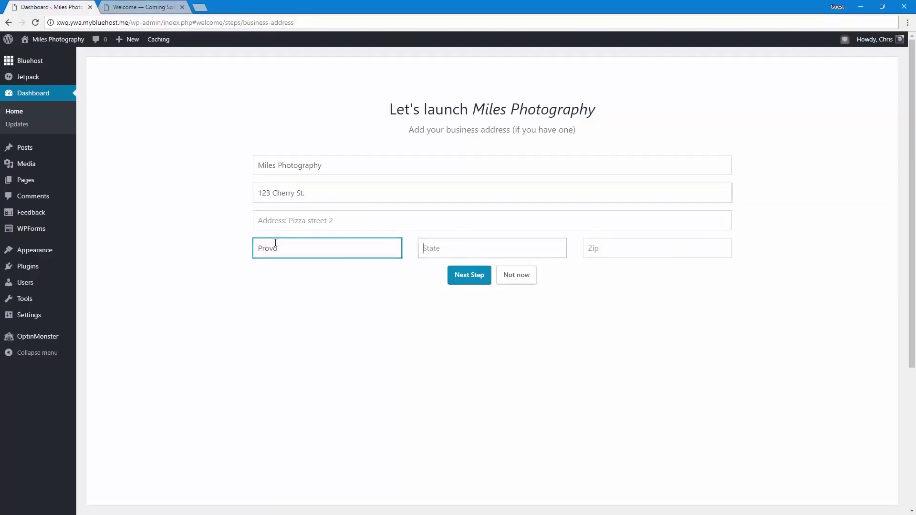
{"action": "type", "text": "UT"}
{"action": "key", "text": "Tab"}
{"action": "type", "text": "84604"}
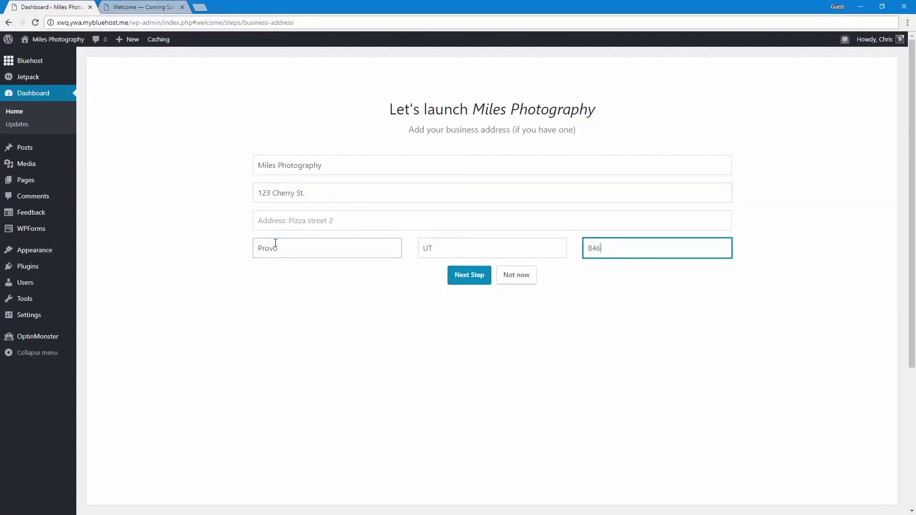
{"action": "left_click", "coordinate": [458, 278]}
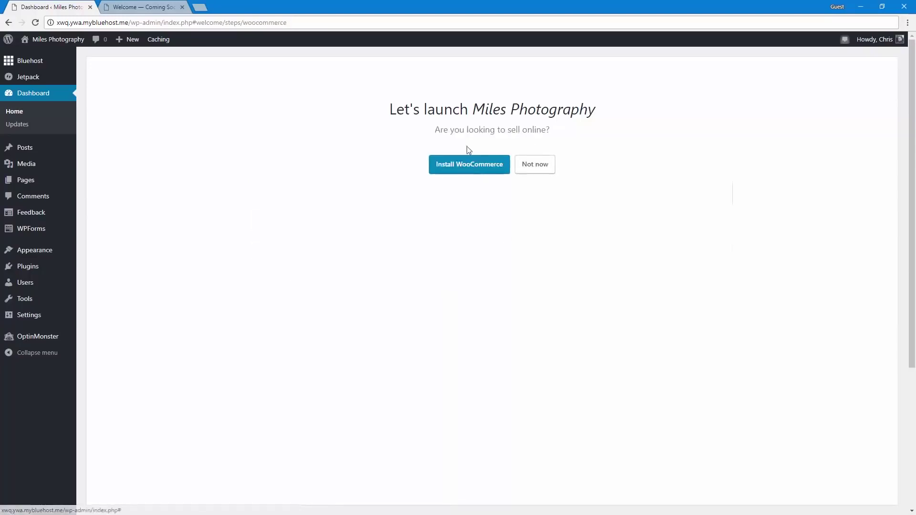
{"action": "left_click_drag", "start_coordinate": [433, 129], "coordinate": [570, 125]}
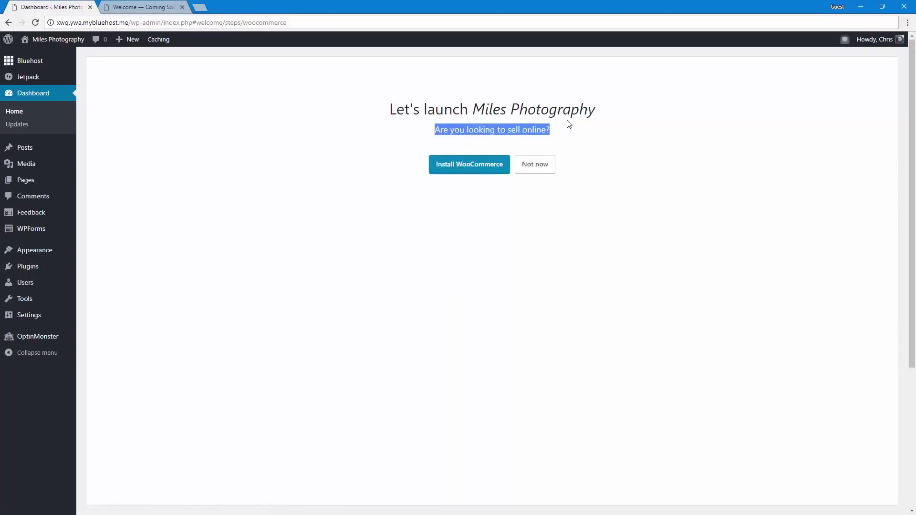
{"action": "left_click", "coordinate": [558, 125]}
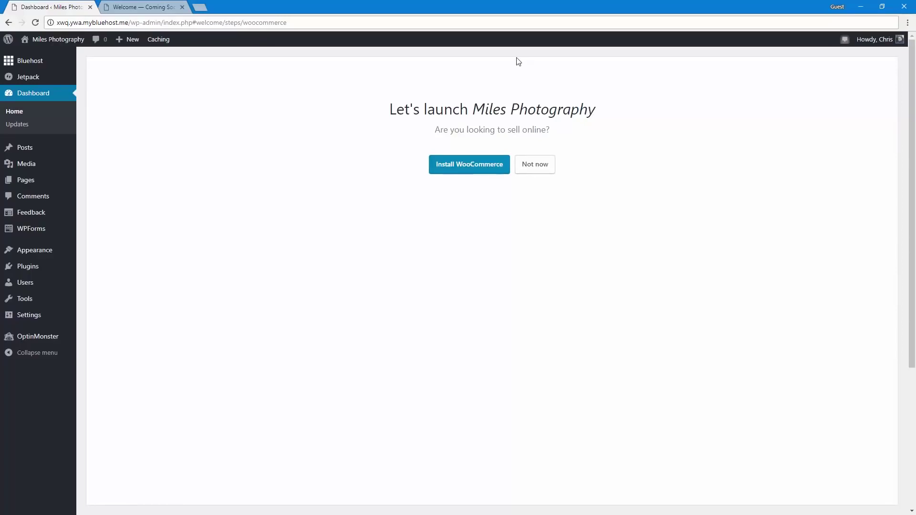
Decline installing WooCommerce to finish the launch setup, and view the list of the site's posts.
{"action": "left_click", "coordinate": [525, 170]}
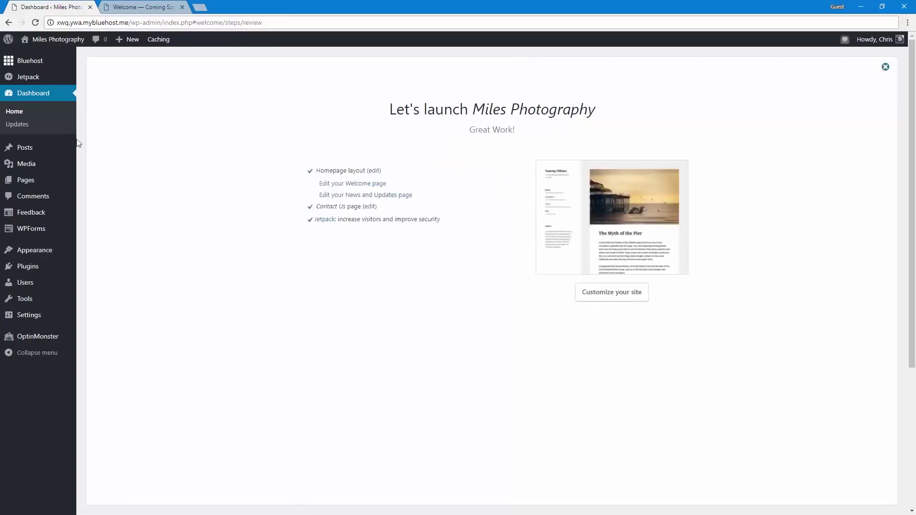
{"action": "mouse_move", "coordinate": [65, 157]}
{"action": "left_click", "coordinate": [49, 147]}
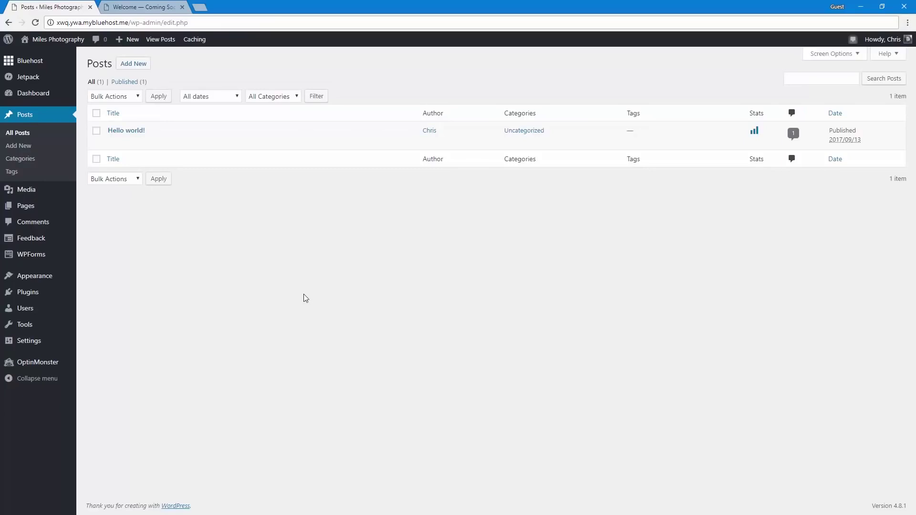
Replace the Home page's placeholder text with a short photographer introduction inviting event and portrait clients to get in touch, and update the page.
{"action": "left_click", "coordinate": [38, 208]}
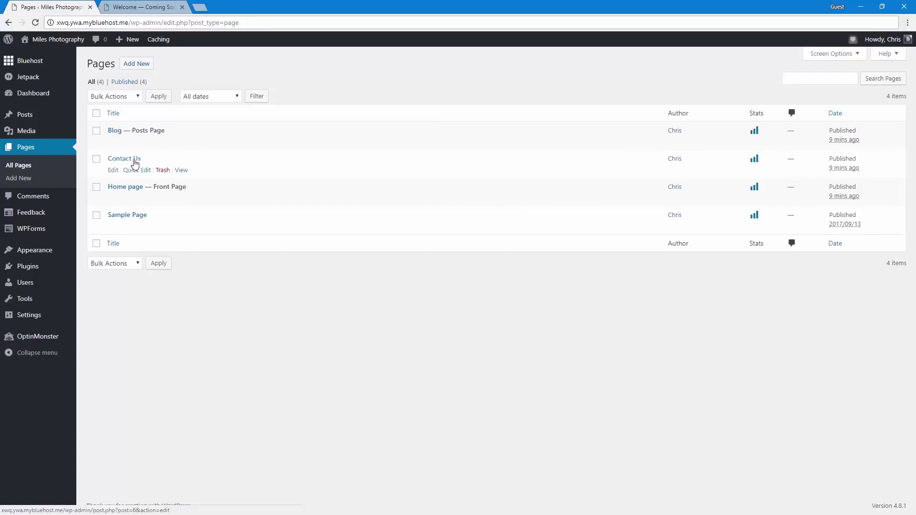
{"action": "left_click", "coordinate": [122, 193]}
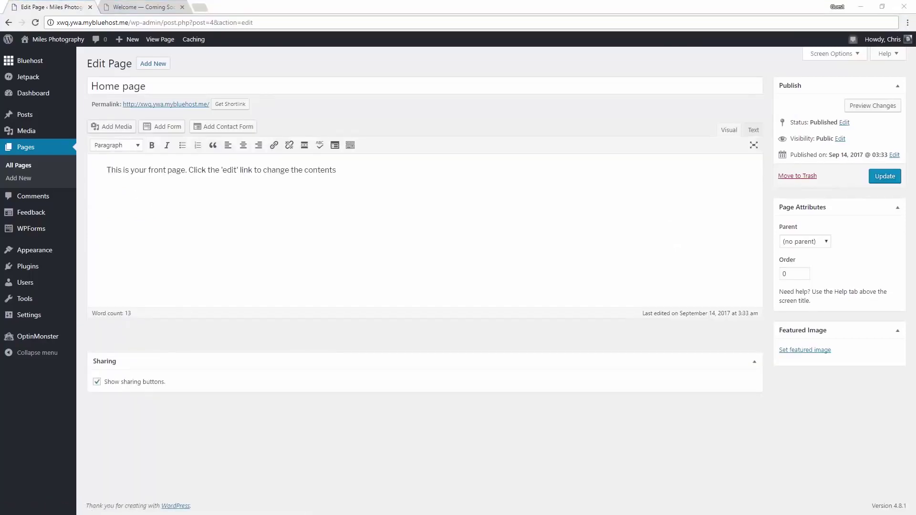
{"action": "left_click", "coordinate": [220, 220]}
{"action": "key", "text": "ctrl+a"}
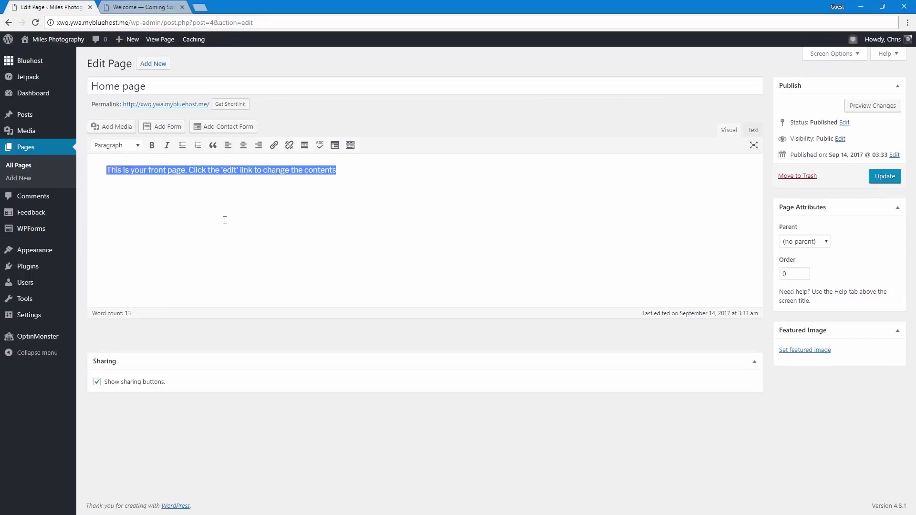
{"action": "type", "text": "Hi, I'm Chris. Sometimes I take photos, and this website shows them off. :) If you'd like me to take photos at your event or get a portrait taken, let's get in touch."}
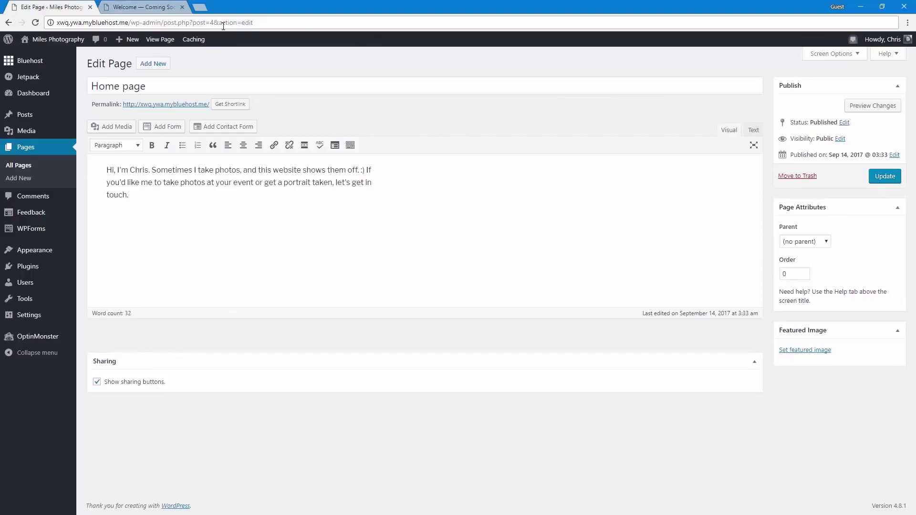
{"action": "left_click", "coordinate": [885, 176]}
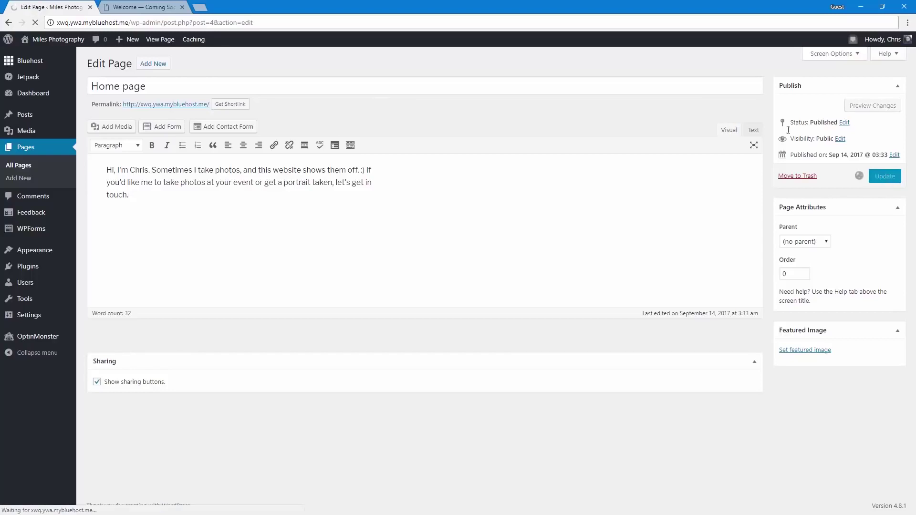
Open the Contact Us page for editing and change its title to "Contact Me".
{"action": "left_click", "coordinate": [31, 152]}
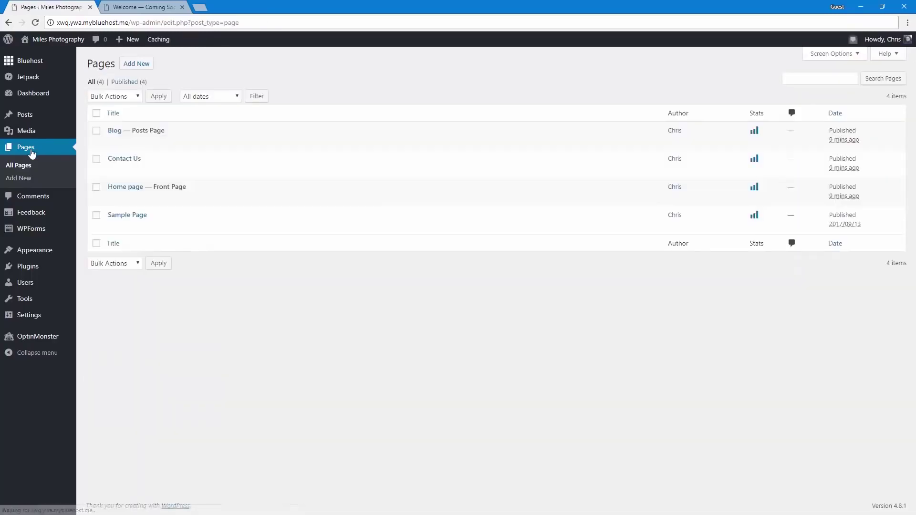
{"action": "left_click", "coordinate": [128, 161]}
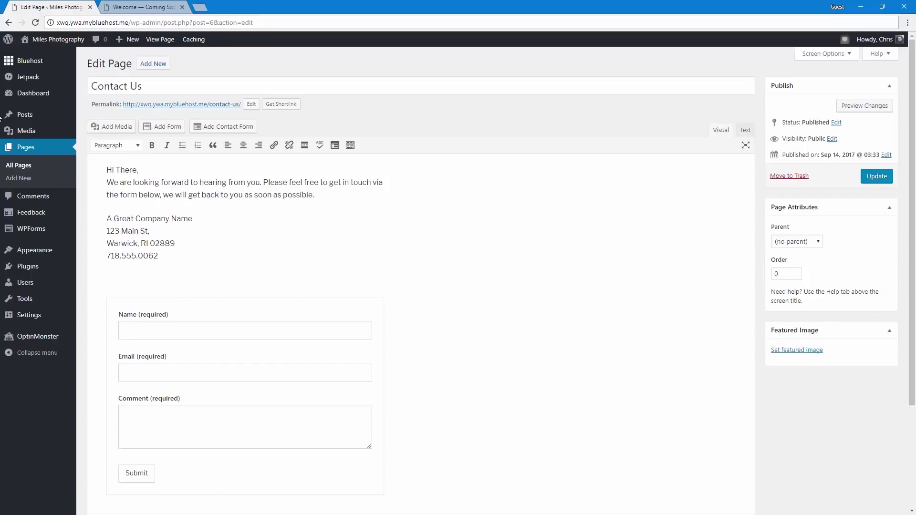
{"action": "double_click", "coordinate": [133, 88]}
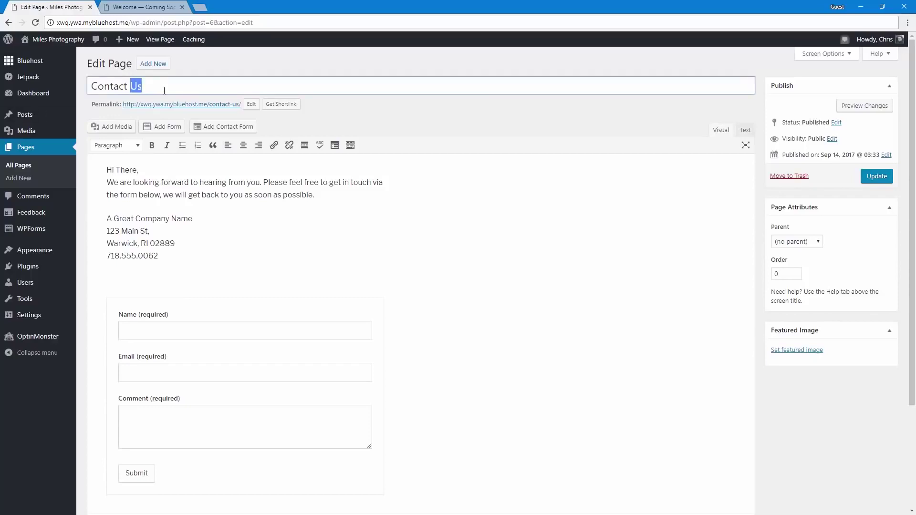
{"action": "type", "text": "Me"}
{"action": "left_click", "coordinate": [334, 126]}
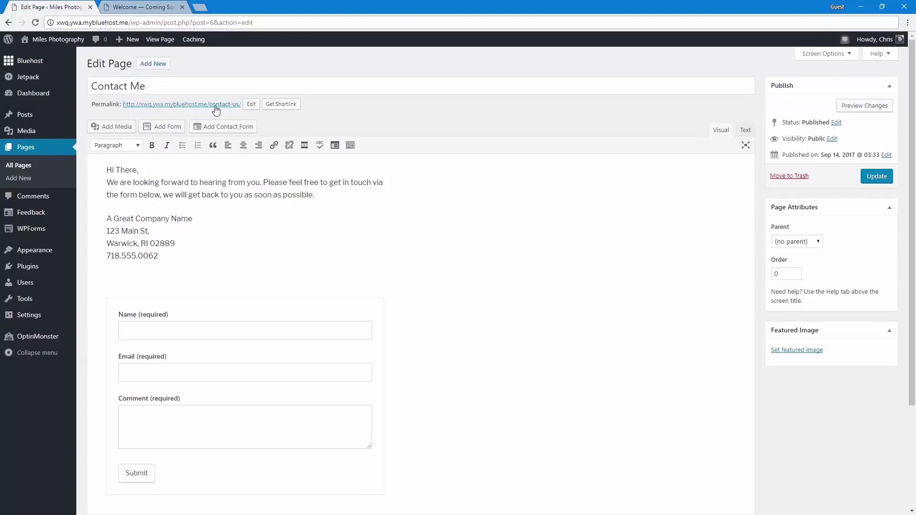
Change the contact page's permalink slug to "contact".
{"action": "left_click", "coordinate": [251, 105]}
{"action": "left_click_drag", "start_coordinate": [241, 105], "coordinate": [232, 105]}
{"action": "key", "text": "BackSpace"}
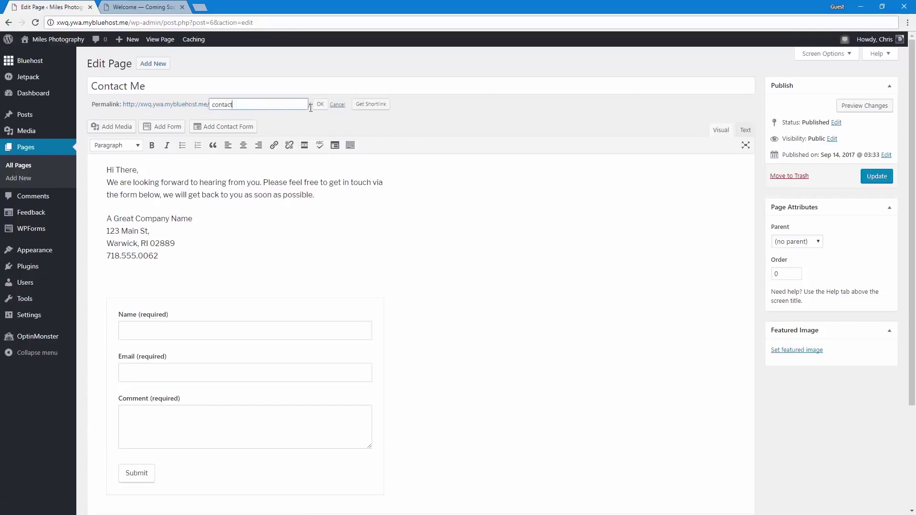
{"action": "left_click", "coordinate": [321, 106]}
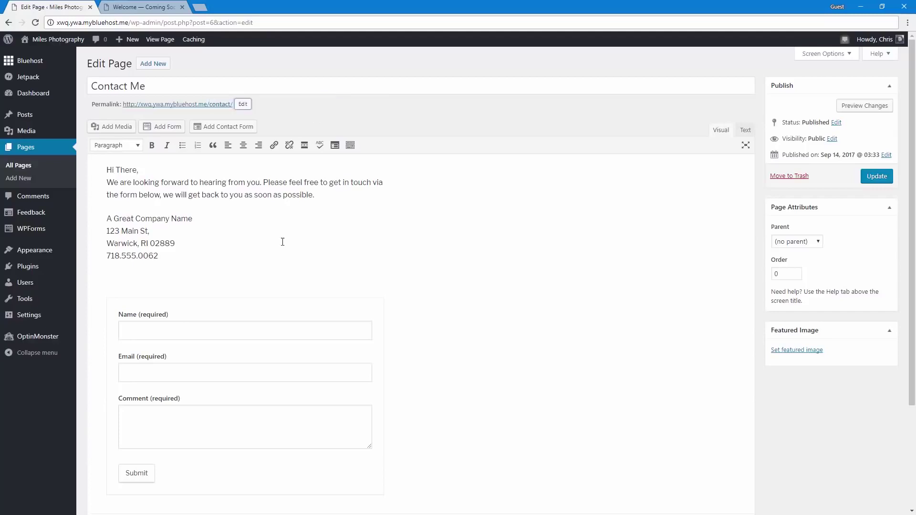
Replace the text above the contact form with a get-in-touch invitation, Miles Photo and the office address, remove the extra blank space, and update the page.
{"action": "left_click", "coordinate": [209, 182]}
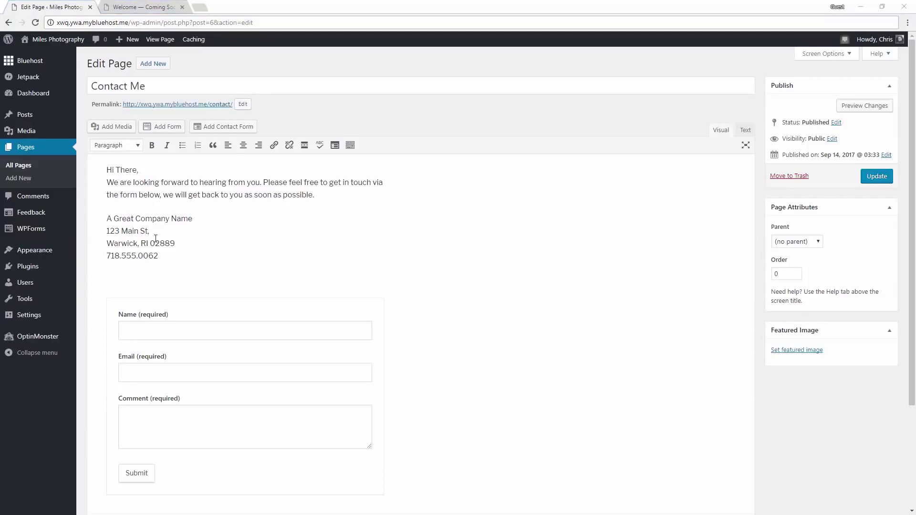
{"action": "left_click_drag", "start_coordinate": [160, 256], "coordinate": [89, 167]}
{"action": "type", "text": "Feel free to get in touch via the form below, or swing by my office, if you're in the area.  Miles Photo 123 Cherry St, Provo, UT 84604"}
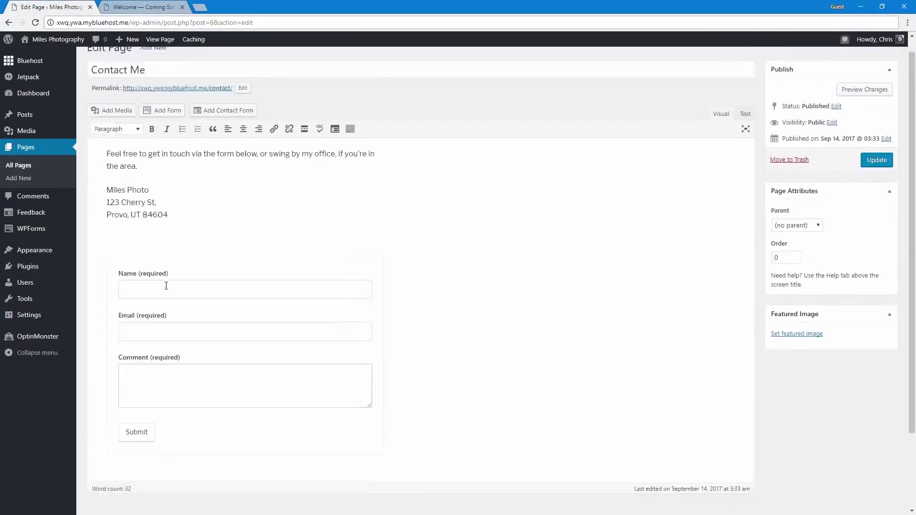
{"action": "key", "text": "BackSpace"}
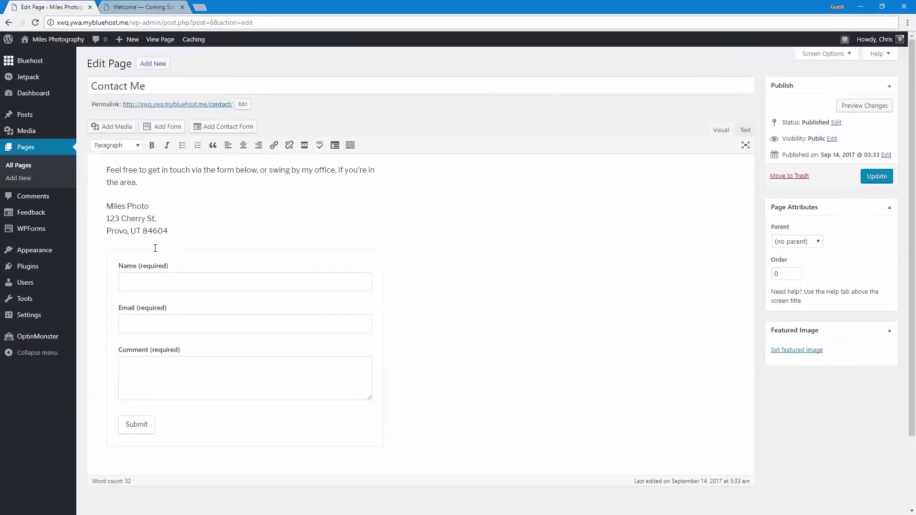
{"action": "left_click", "coordinate": [877, 176]}
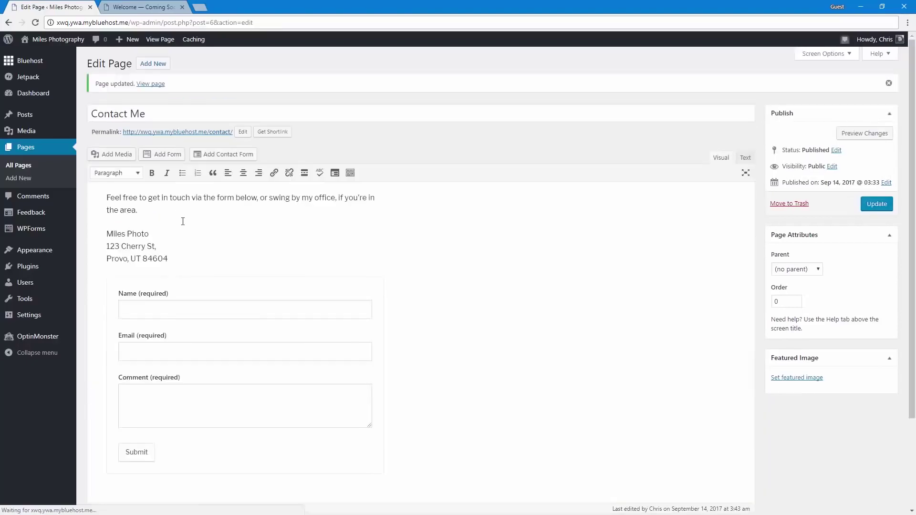
Visit the site's front page and check the new introduction text below the header image.
{"action": "mouse_move", "coordinate": [50, 42]}
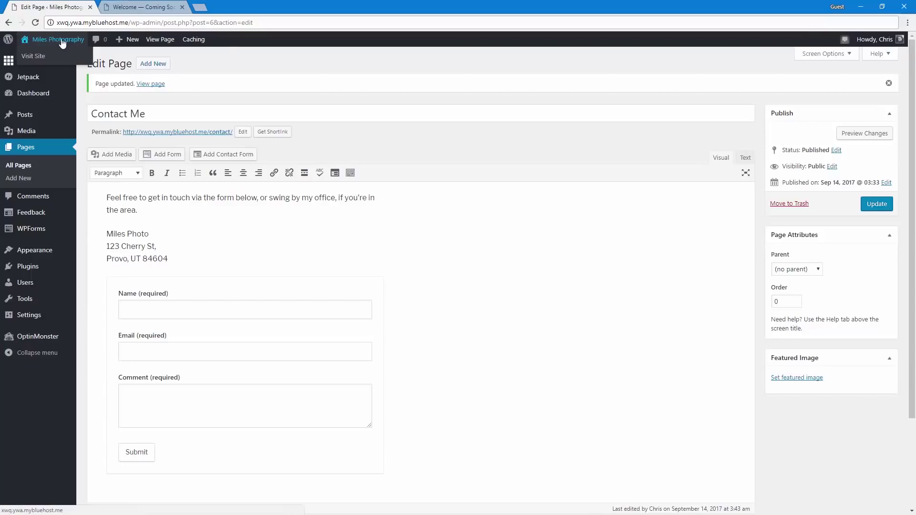
{"action": "left_click", "coordinate": [54, 42]}
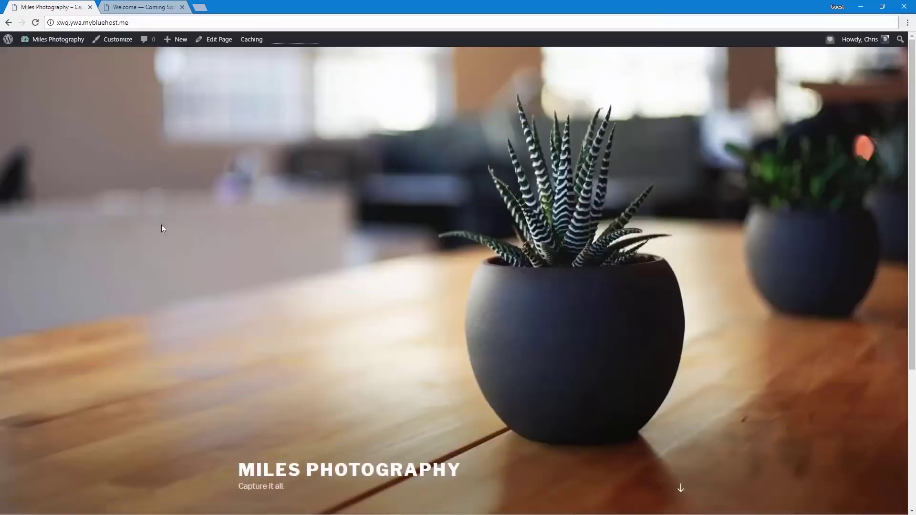
{"action": "scroll", "coordinate": [235, 296], "scroll_direction": "down", "scroll_amount": 4}
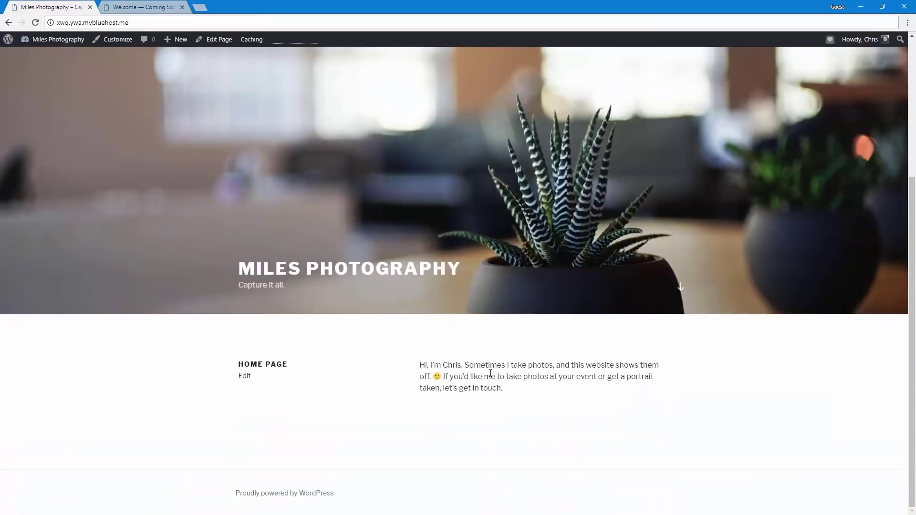
{"action": "scroll", "coordinate": [491, 373], "scroll_direction": "up", "scroll_amount": 4}
{"action": "scroll", "coordinate": [495, 324], "scroll_direction": "down", "scroll_amount": 4}
{"action": "scroll", "coordinate": [422, 373], "scroll_direction": "up", "scroll_amount": 3}
{"action": "scroll", "coordinate": [422, 374], "scroll_direction": "up", "scroll_amount": 1}
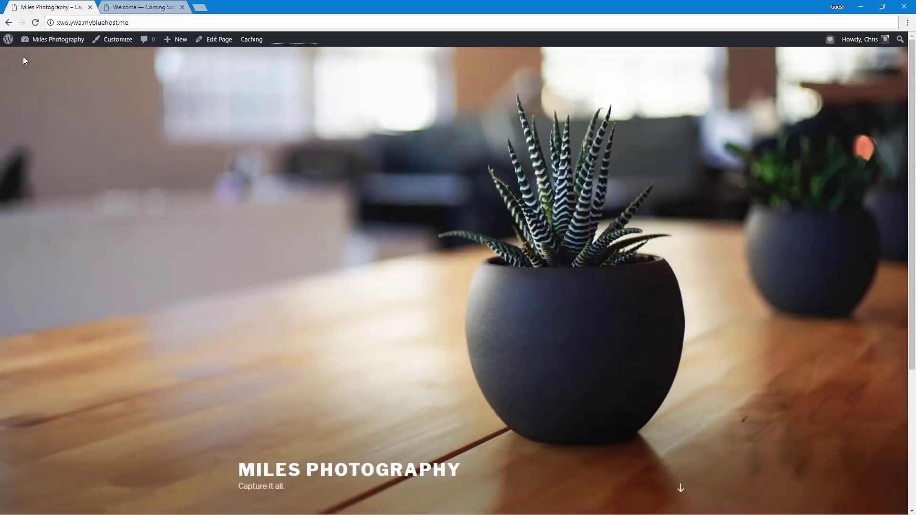
Return to the dashboard, open the site's themes, and browse the premium WordPress themes in the Bluehost marketplace with their prices and ratings.
{"action": "left_click", "coordinate": [68, 47]}
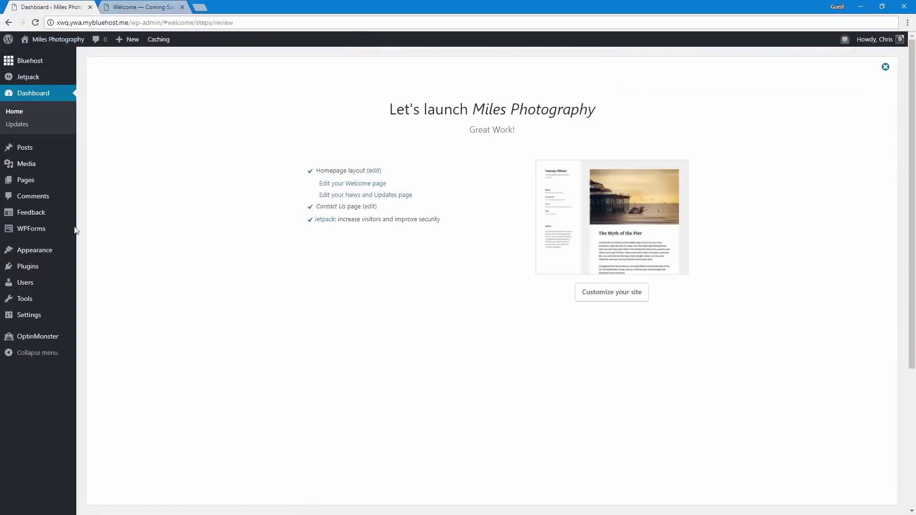
{"action": "left_click", "coordinate": [43, 257]}
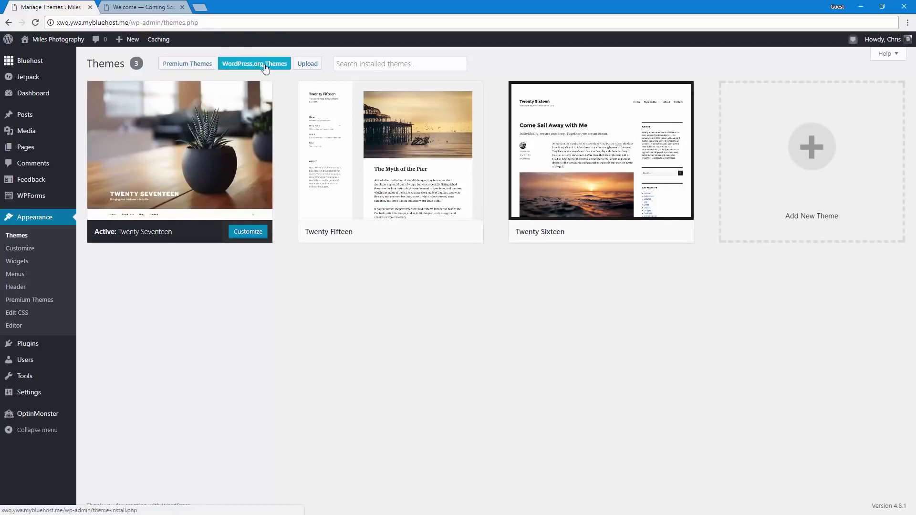
{"action": "left_click", "coordinate": [194, 69]}
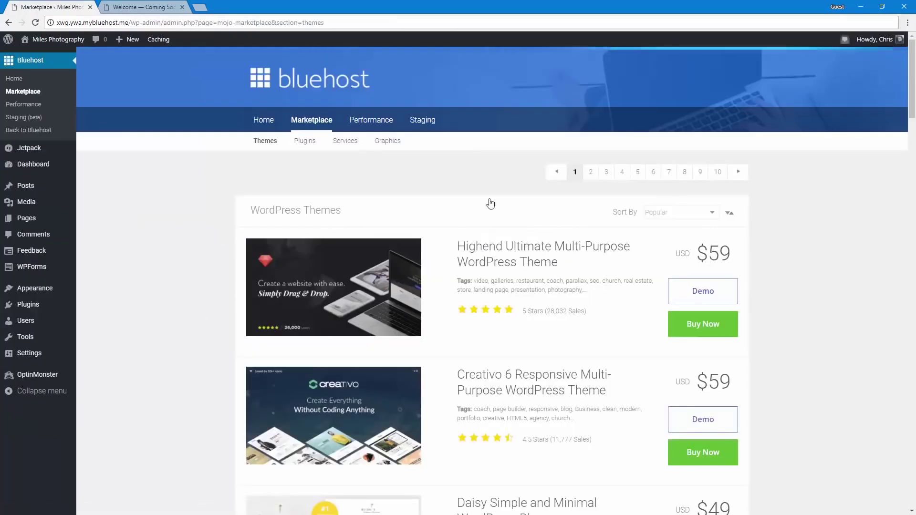
{"action": "scroll", "coordinate": [218, 348], "scroll_direction": "down", "scroll_amount": 5}
{"action": "scroll", "coordinate": [217, 348], "scroll_direction": "down", "scroll_amount": 20}
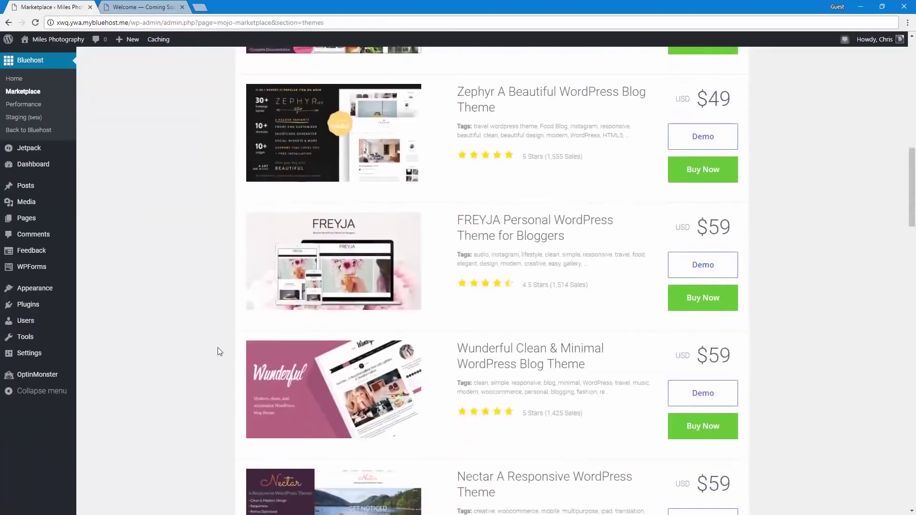
{"action": "scroll", "coordinate": [218, 347], "scroll_direction": "down", "scroll_amount": 5}
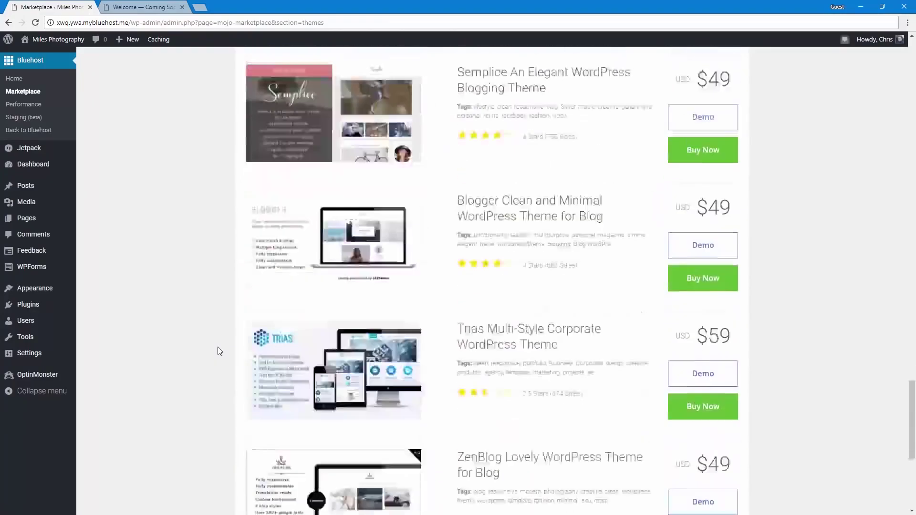
{"action": "key", "text": "Home"}
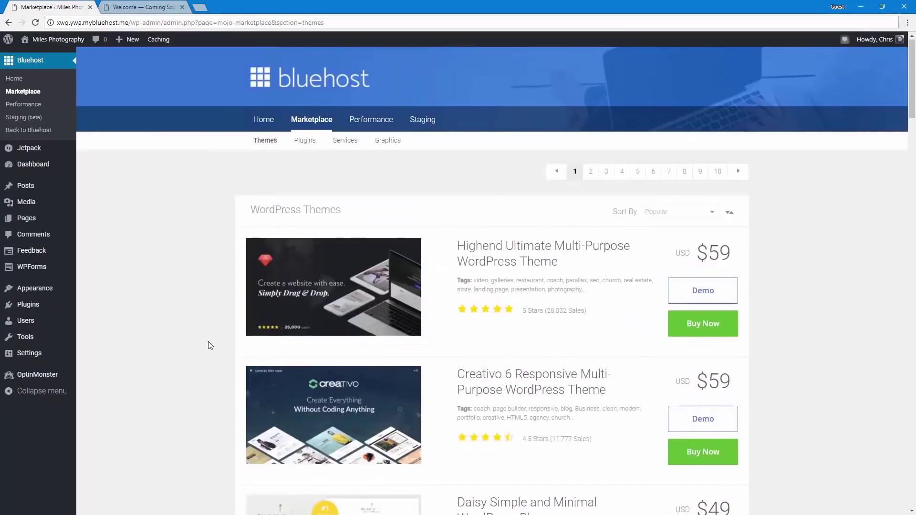
{"action": "scroll", "coordinate": [208, 342], "scroll_direction": "down", "scroll_amount": 10}
{"action": "scroll", "coordinate": [208, 342], "scroll_direction": "down", "scroll_amount": 10}
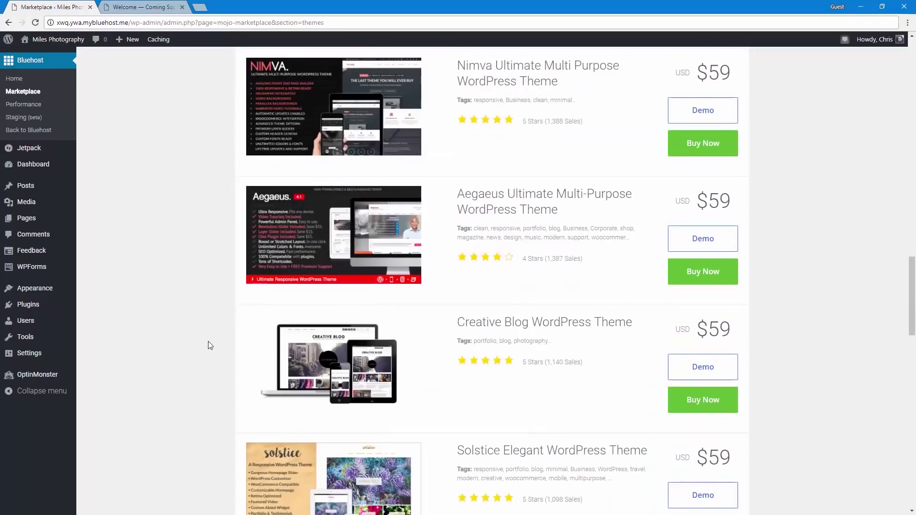
{"action": "scroll", "coordinate": [208, 341], "scroll_direction": "up", "scroll_amount": 3}
{"action": "scroll", "coordinate": [210, 342], "scroll_direction": "up", "scroll_amount": 17}
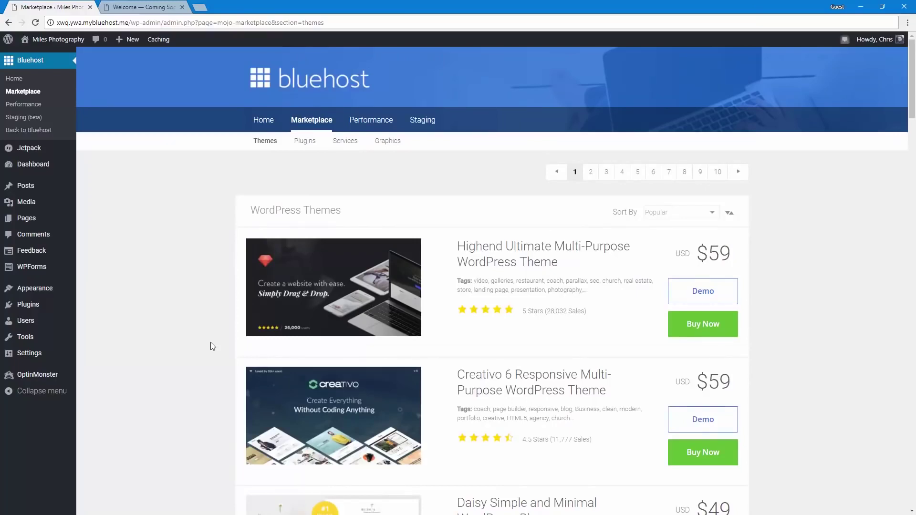
{"action": "scroll", "coordinate": [211, 342], "scroll_direction": "down", "scroll_amount": 8}
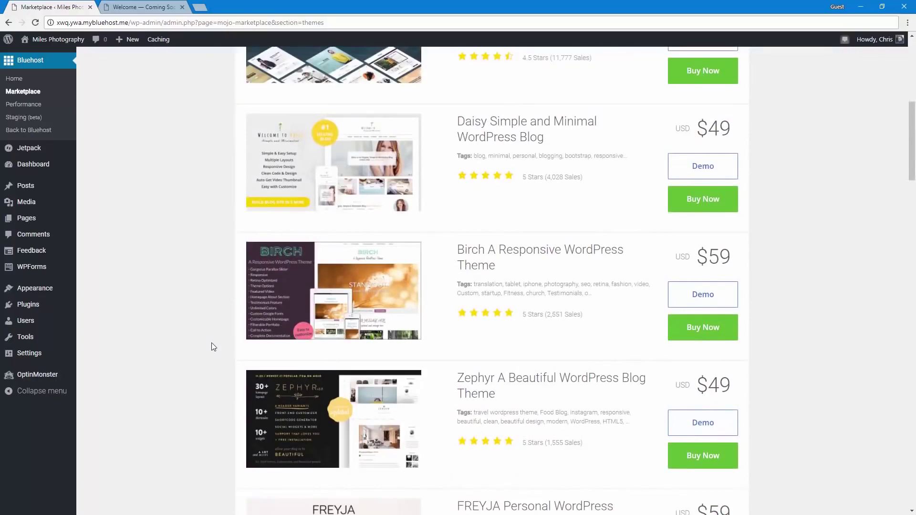
{"action": "scroll", "coordinate": [211, 342], "scroll_direction": "down", "scroll_amount": 7}
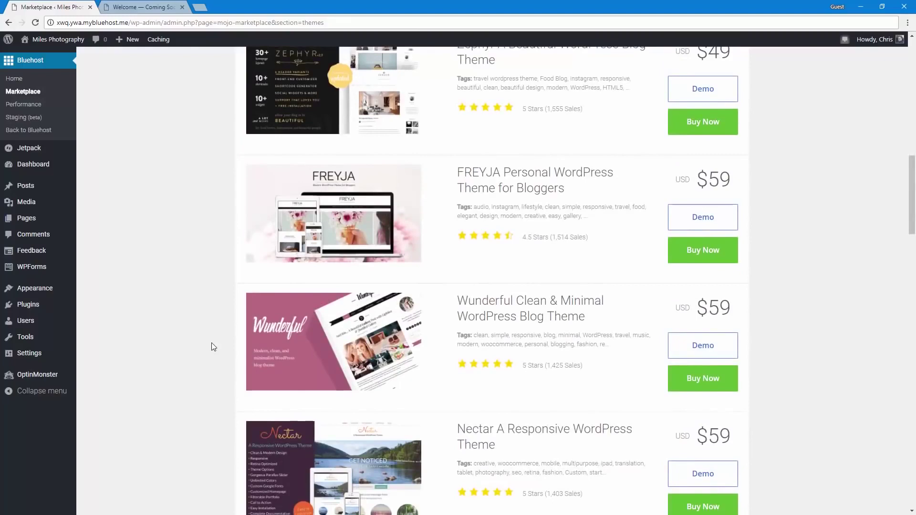
{"action": "scroll", "coordinate": [220, 323], "scroll_direction": "up", "scroll_amount": 13}
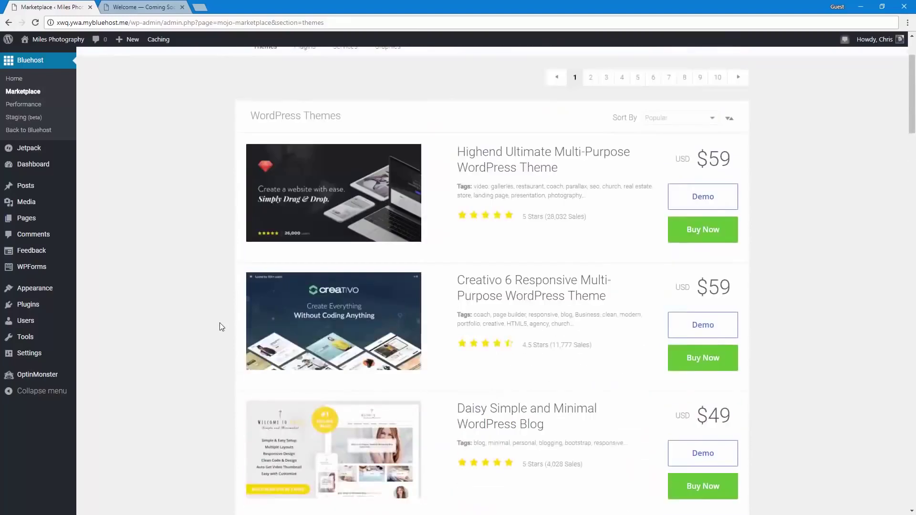
{"action": "scroll", "coordinate": [220, 322], "scroll_direction": "up", "scroll_amount": 2}
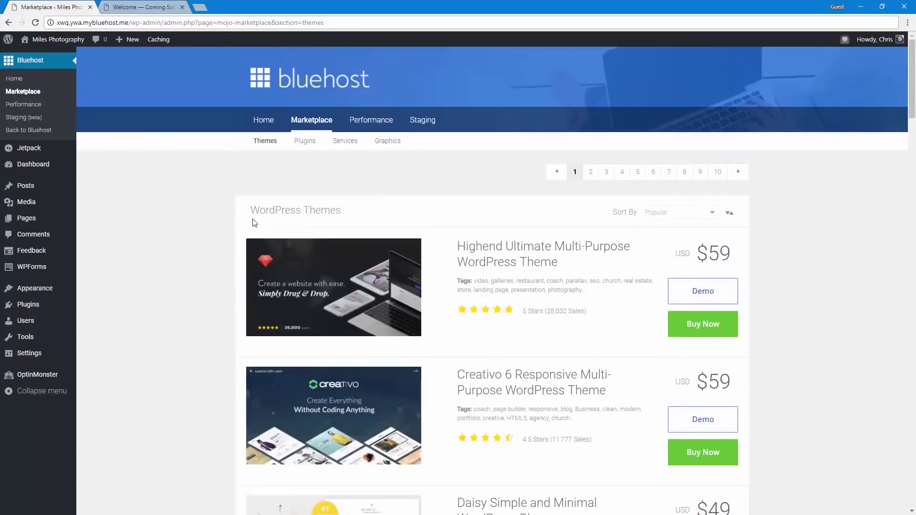
Return to the installed themes and open the featured WordPress.org themes available to install.
{"action": "left_click", "coordinate": [58, 297]}
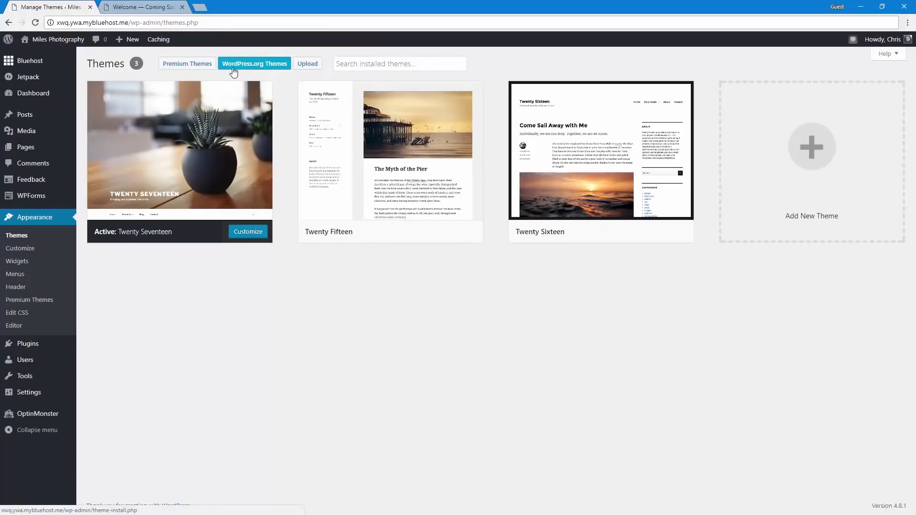
{"action": "left_click", "coordinate": [251, 71]}
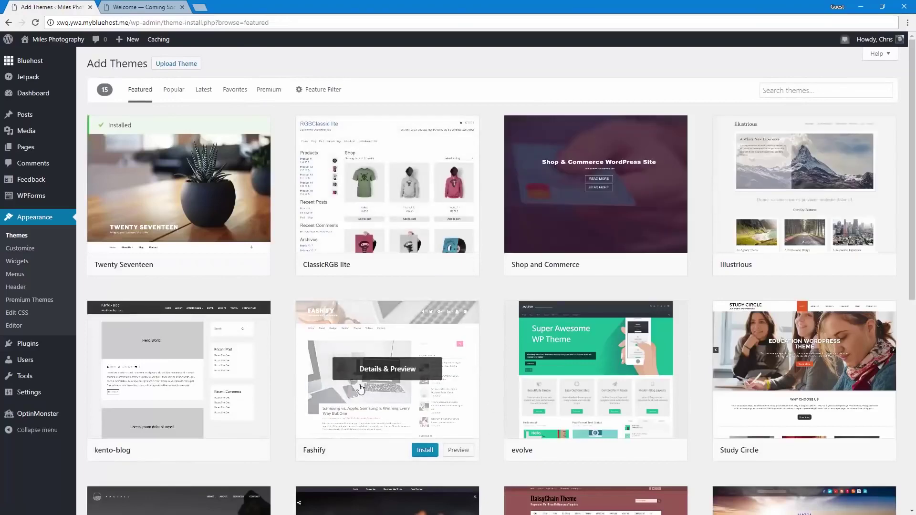
Browse the popular WordPress.org themes and install the Sydney theme.
{"action": "left_click", "coordinate": [169, 89]}
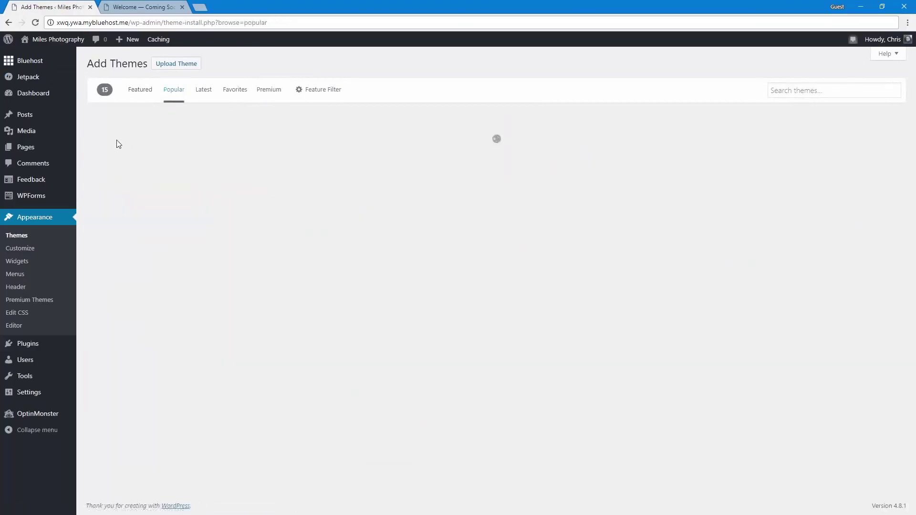
{"action": "scroll", "coordinate": [288, 303], "scroll_direction": "down", "scroll_amount": 5}
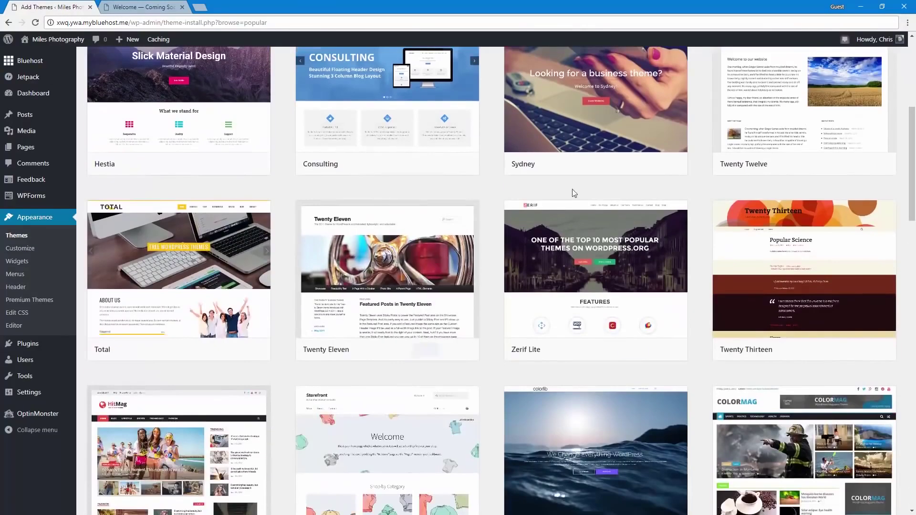
{"action": "left_click", "coordinate": [629, 164]}
{"action": "scroll", "coordinate": [443, 255], "scroll_direction": "up", "scroll_amount": 1}
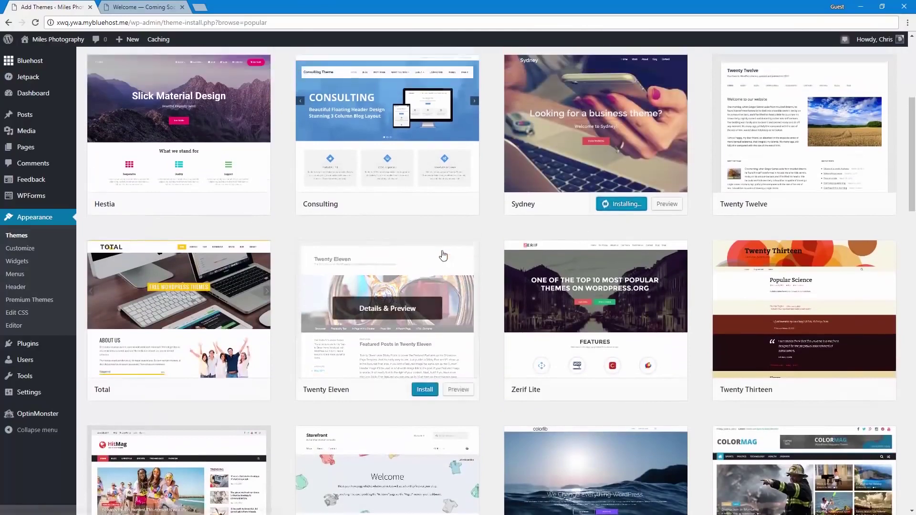
{"action": "scroll", "coordinate": [443, 255], "scroll_direction": "up", "scroll_amount": 1}
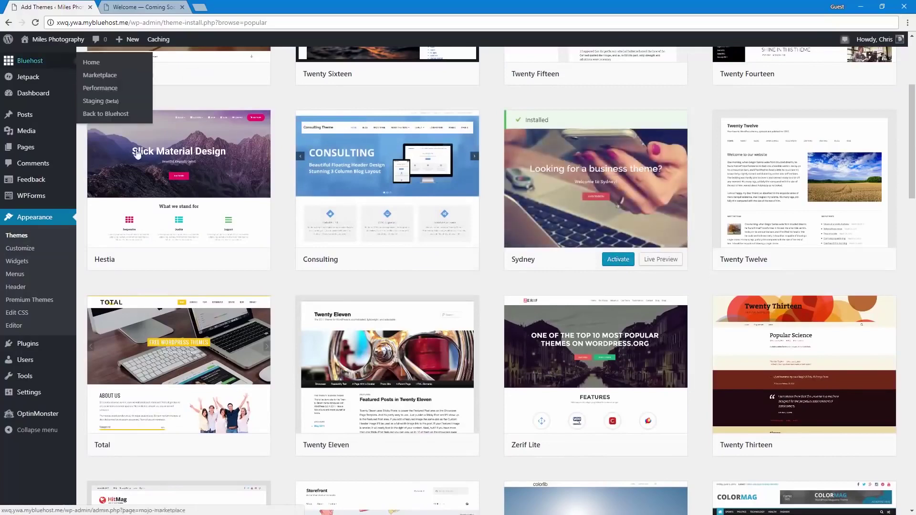
{"action": "scroll", "coordinate": [64, 52], "scroll_direction": "up", "scroll_amount": 4}
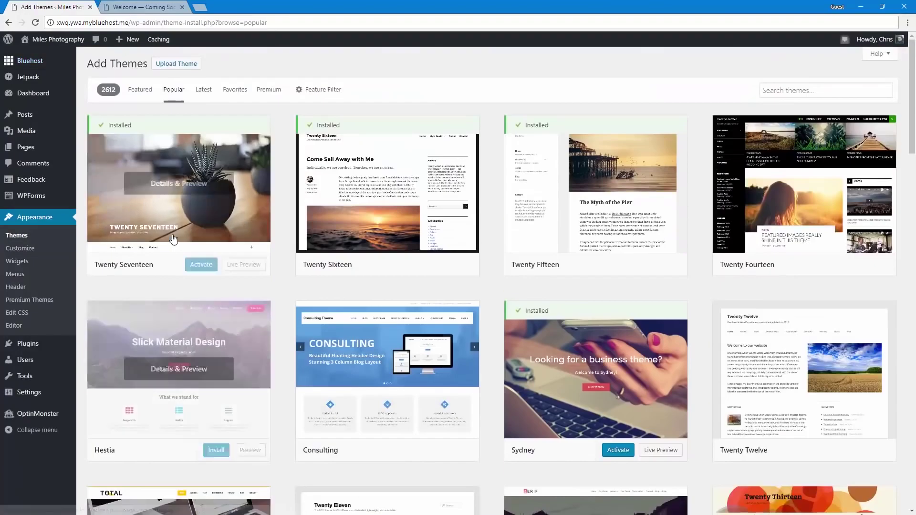
Activate the Twenty Fifteen theme from the installed themes and look over the site's front page with it.
{"action": "left_click", "coordinate": [49, 219]}
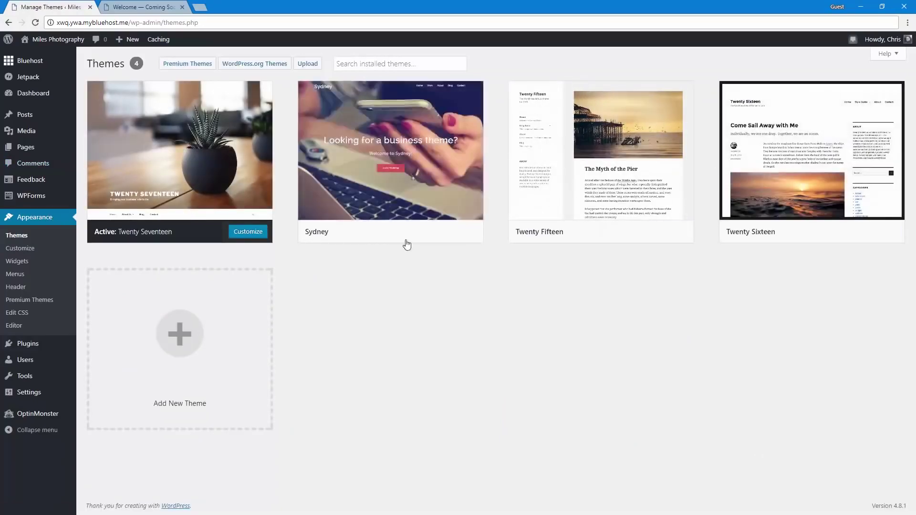
{"action": "left_click", "coordinate": [624, 235]}
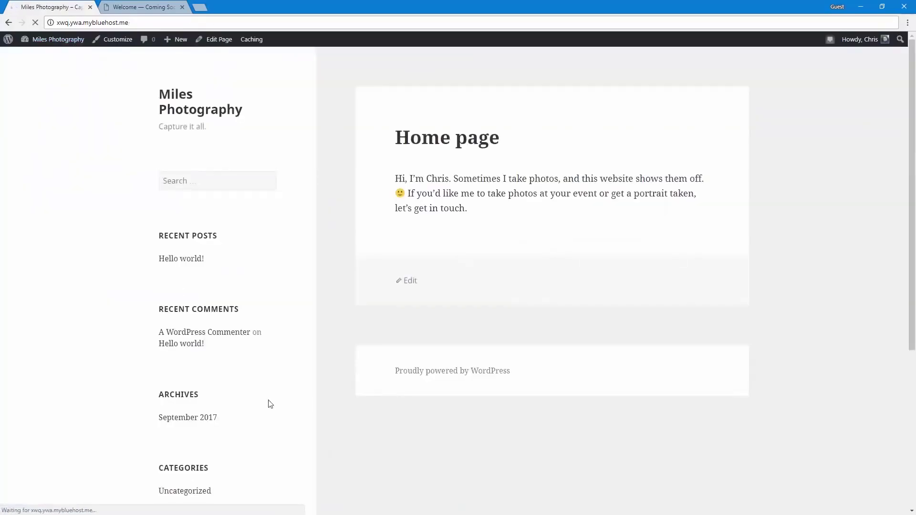
{"action": "scroll", "coordinate": [267, 403], "scroll_direction": "down", "scroll_amount": 5}
{"action": "scroll", "coordinate": [270, 404], "scroll_direction": "up", "scroll_amount": 5}
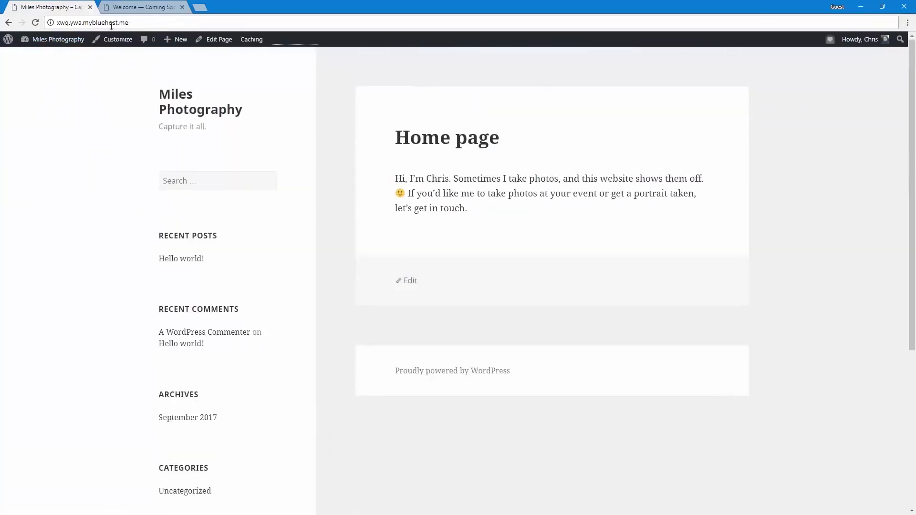
Return to the installed themes, reactivate Twenty Seventeen, and dismiss the activation notice.
{"action": "left_click", "coordinate": [70, 40]}
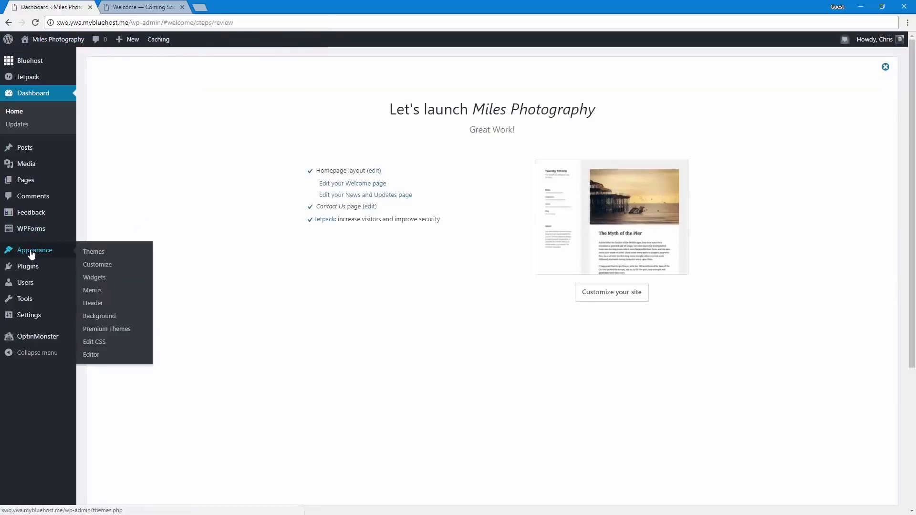
{"action": "left_click", "coordinate": [32, 253]}
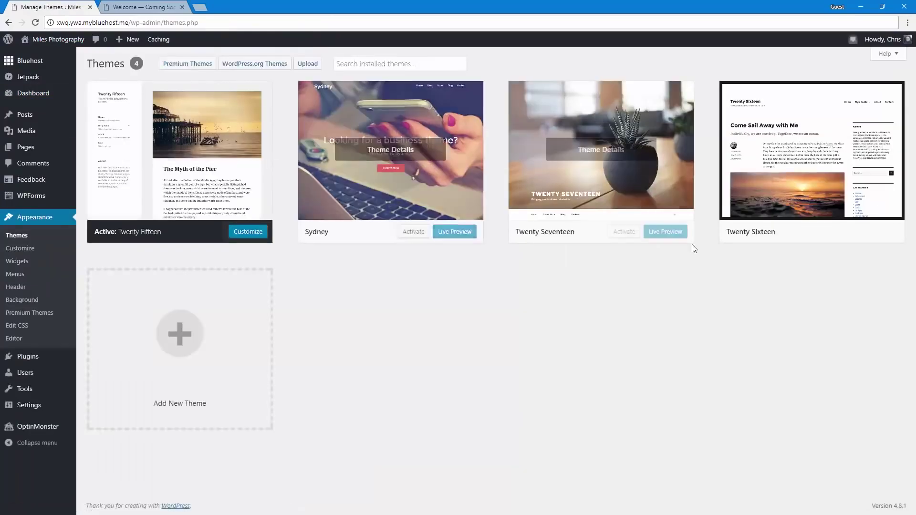
{"action": "left_click", "coordinate": [623, 237]}
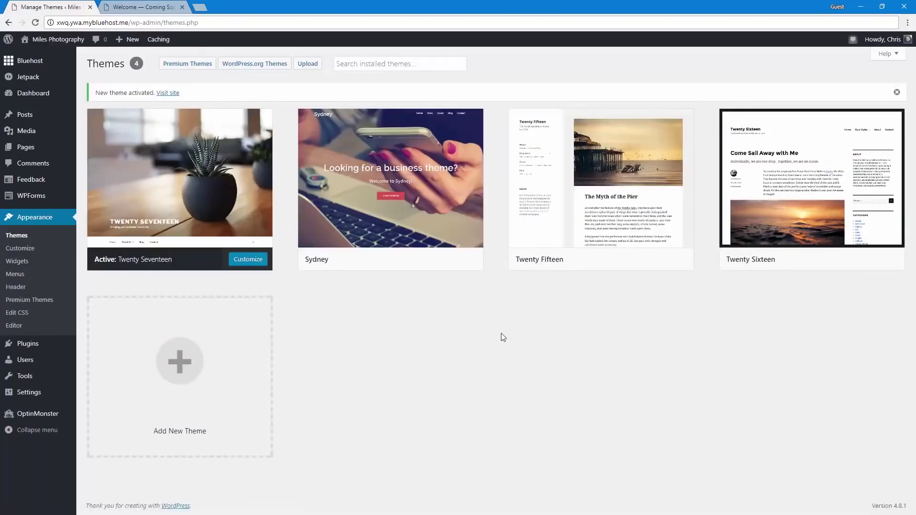
{"action": "left_click", "coordinate": [896, 94]}
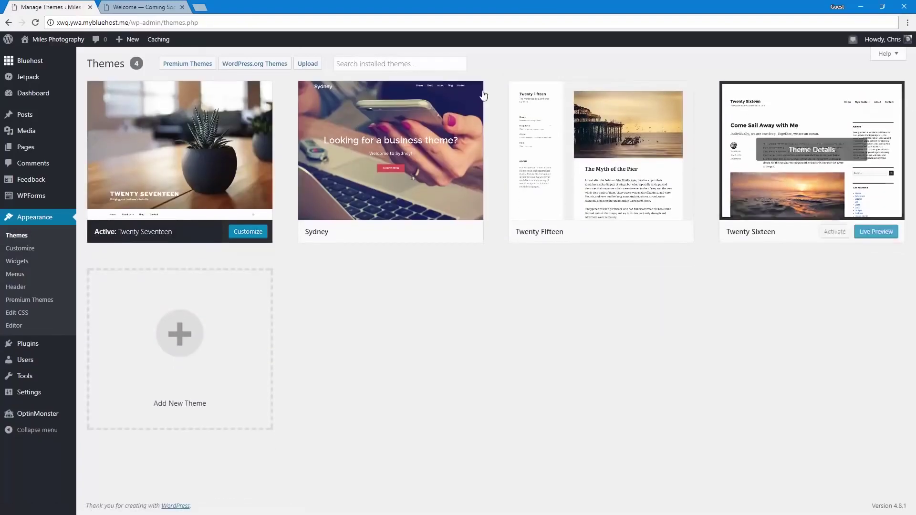
Open the site's front page in the customizer, review the installed themes offered as alternatives, and return to the customization options.
{"action": "left_click", "coordinate": [67, 44]}
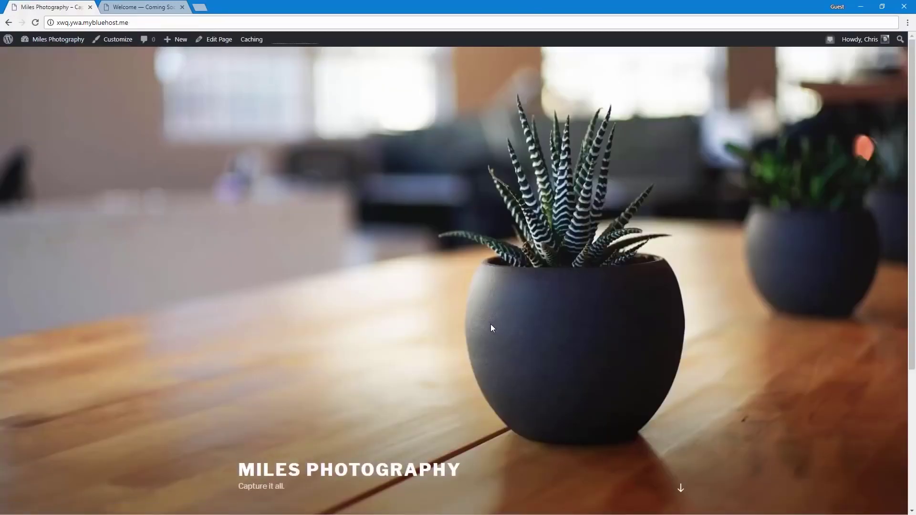
{"action": "left_click", "coordinate": [120, 40]}
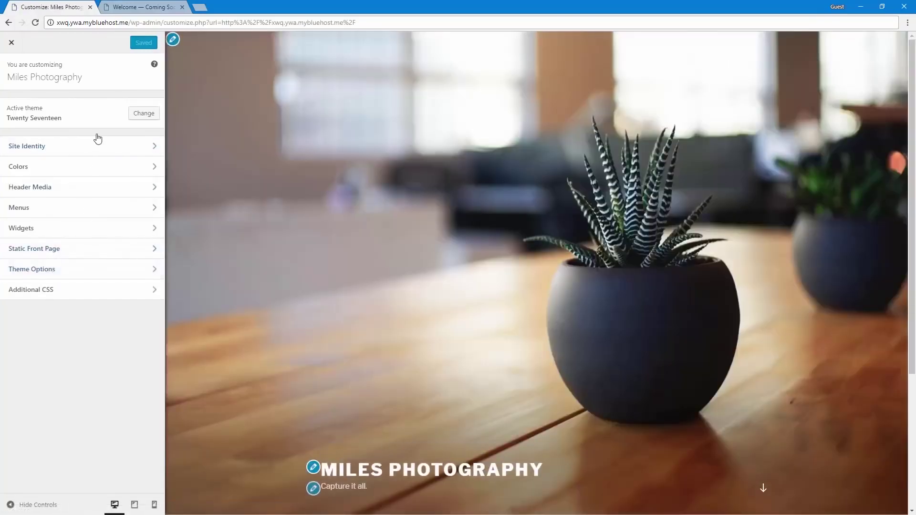
{"action": "left_click", "coordinate": [134, 113]}
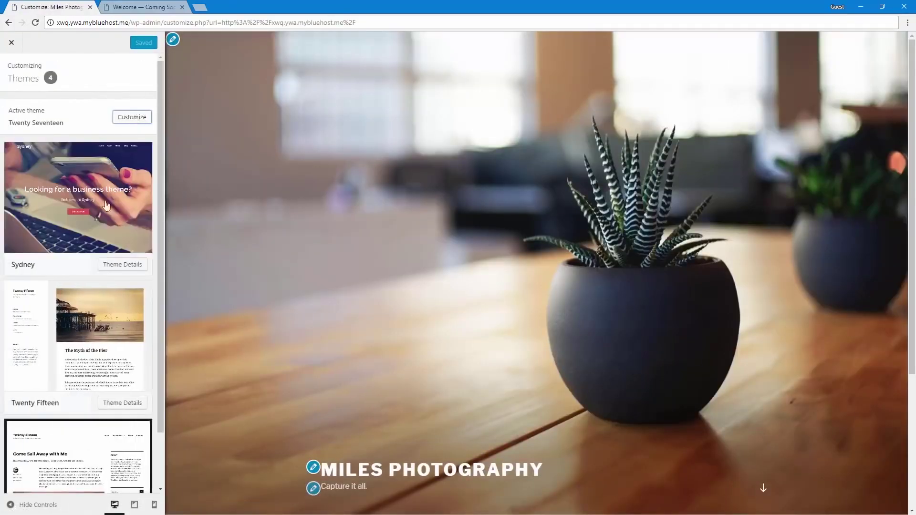
{"action": "scroll", "coordinate": [88, 200], "scroll_direction": "up", "scroll_amount": 1}
{"action": "left_click", "coordinate": [130, 119]}
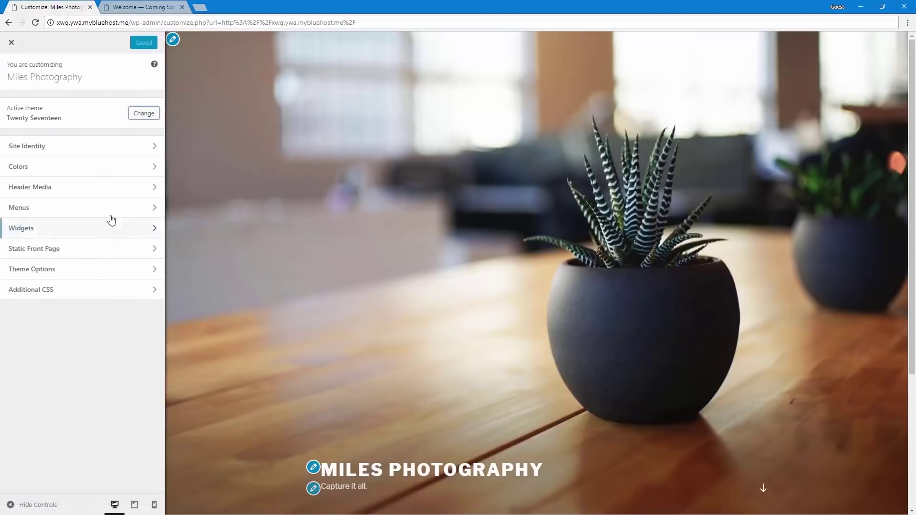
In the Site Identity settings, upload camera-clip-art.png from the Pictures folder as the site logo without cropping it.
{"action": "left_click", "coordinate": [92, 146]}
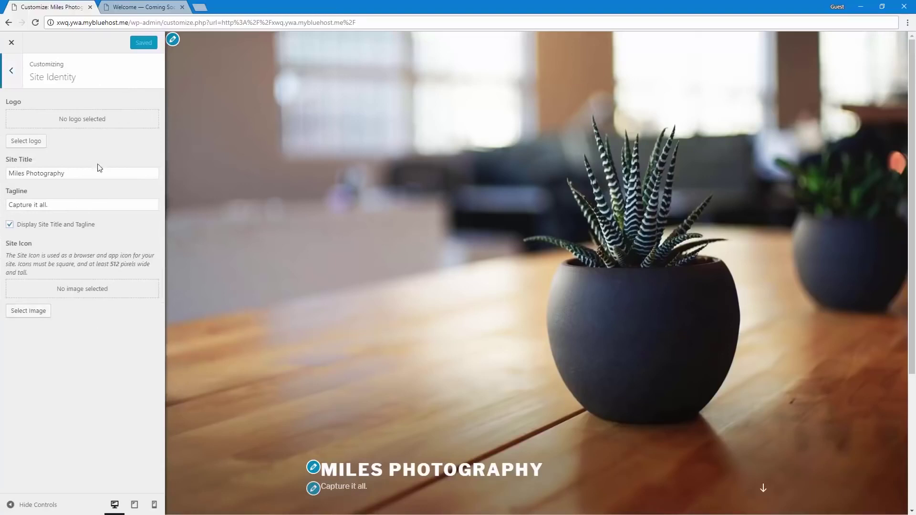
{"action": "left_click", "coordinate": [67, 173]}
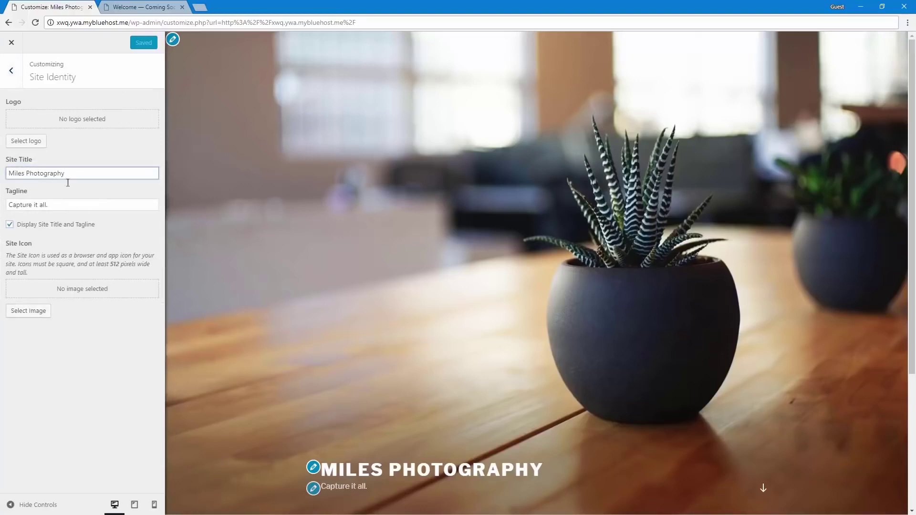
{"action": "left_click", "coordinate": [69, 197]}
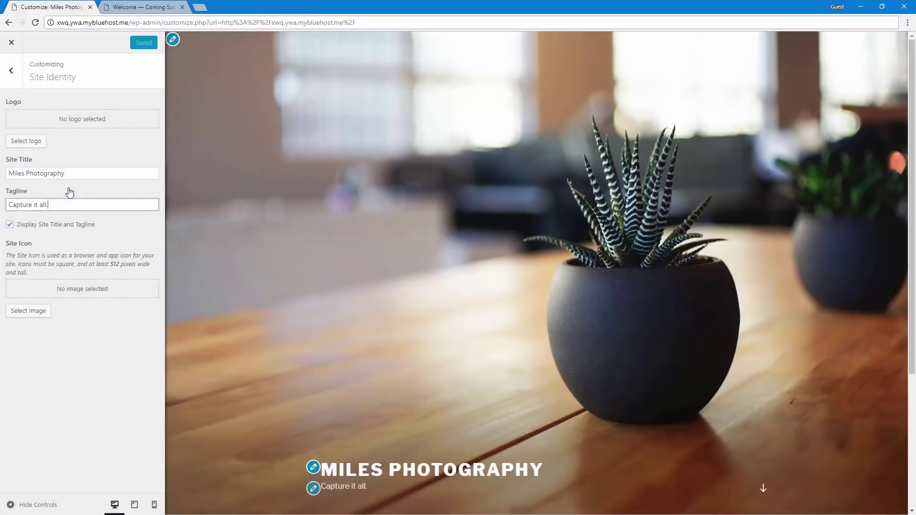
{"action": "left_click", "coordinate": [76, 170]}
{"action": "left_click", "coordinate": [83, 151]}
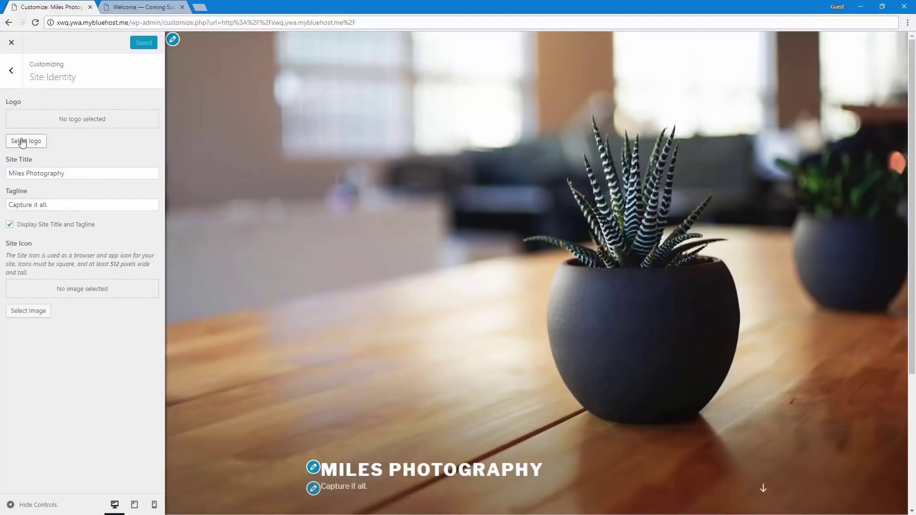
{"action": "left_click", "coordinate": [22, 141]}
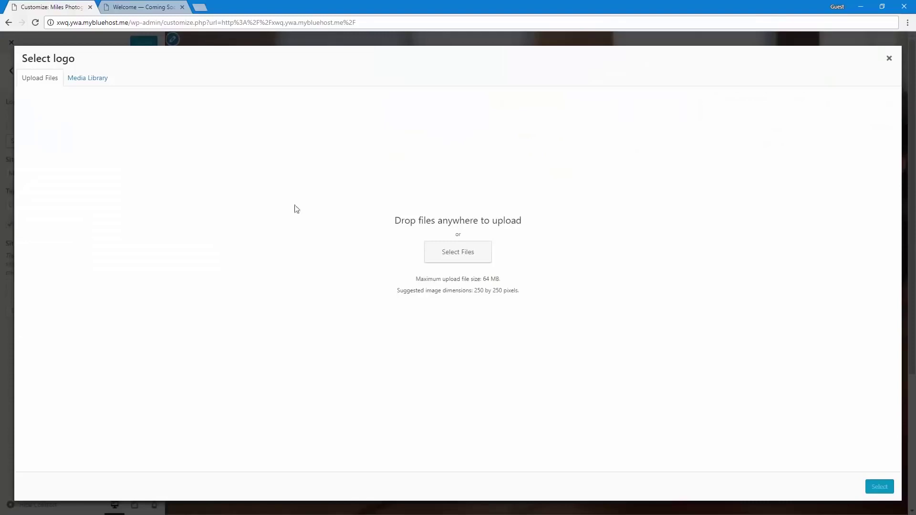
{"action": "left_click", "coordinate": [466, 252]}
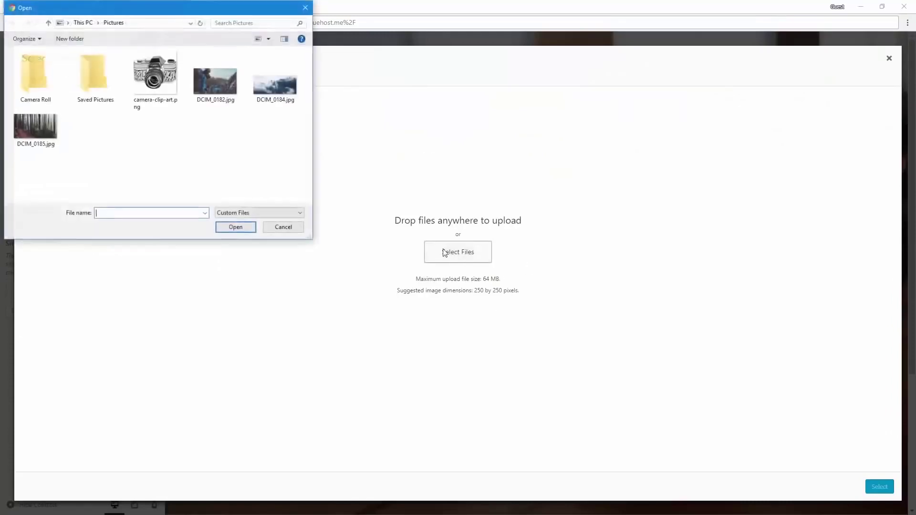
{"action": "double_click", "coordinate": [166, 95]}
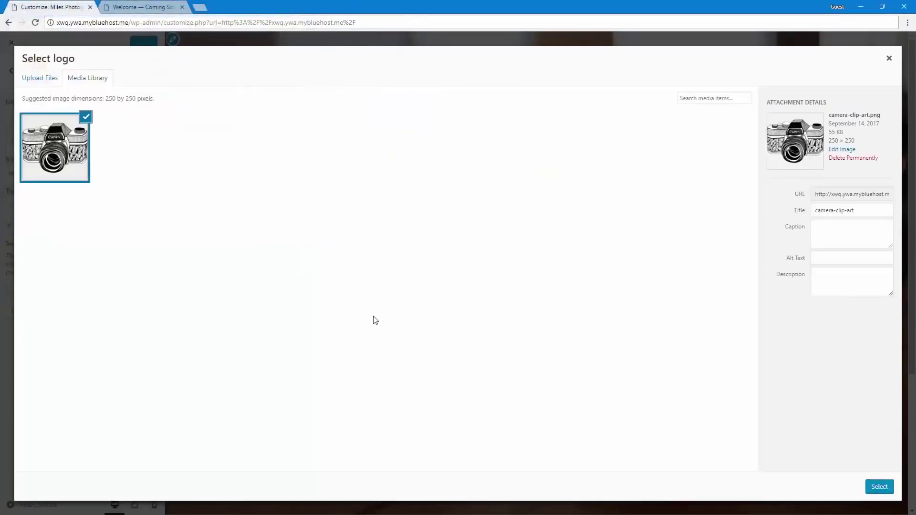
{"action": "left_click", "coordinate": [876, 487]}
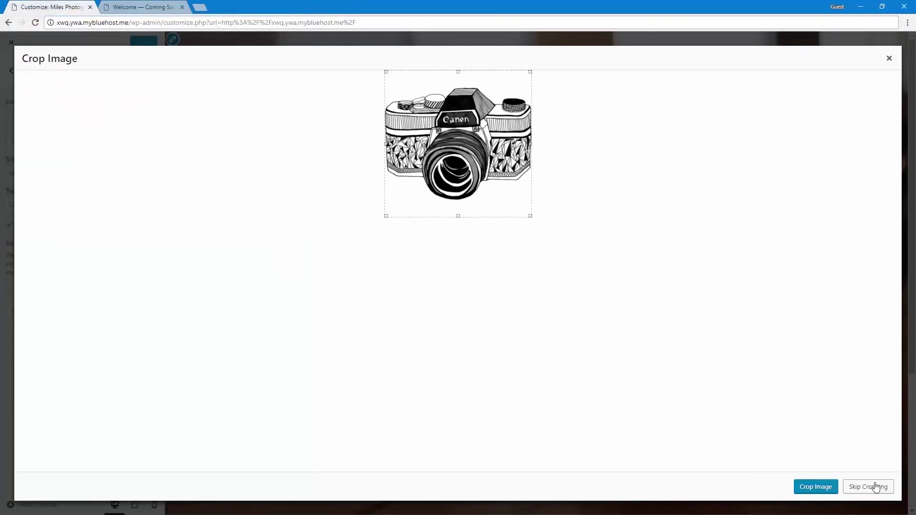
{"action": "left_click", "coordinate": [868, 487]}
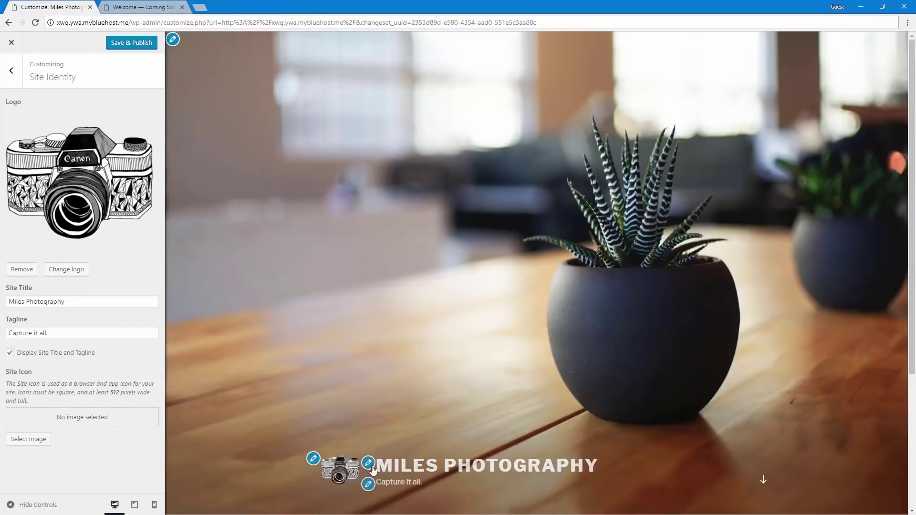
In the Header Media settings, upload DCIM_0182.jpg as the new header image without cropping it.
{"action": "left_click", "coordinate": [329, 292]}
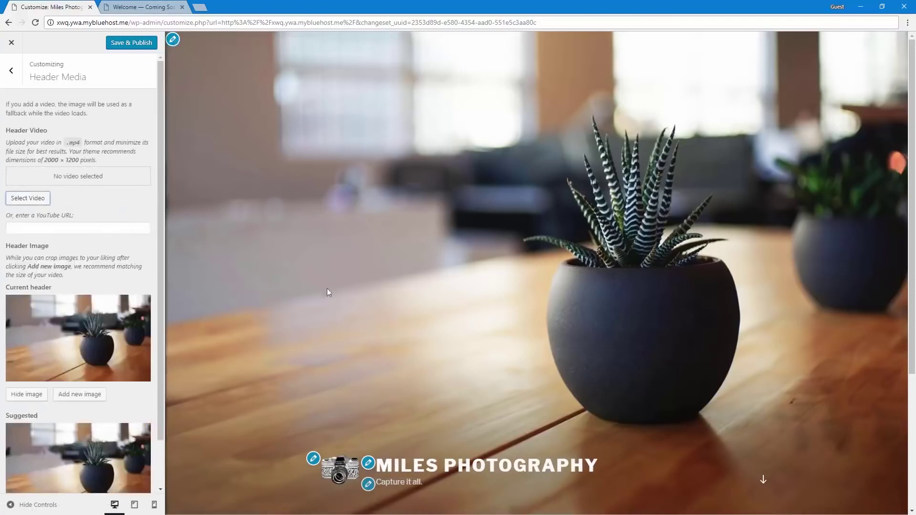
{"action": "left_click", "coordinate": [313, 459]}
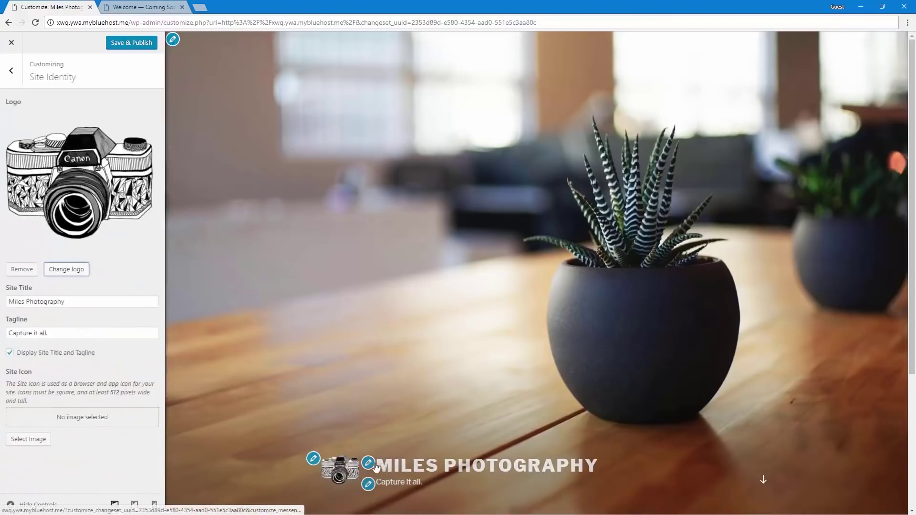
{"action": "left_click", "coordinate": [173, 40]}
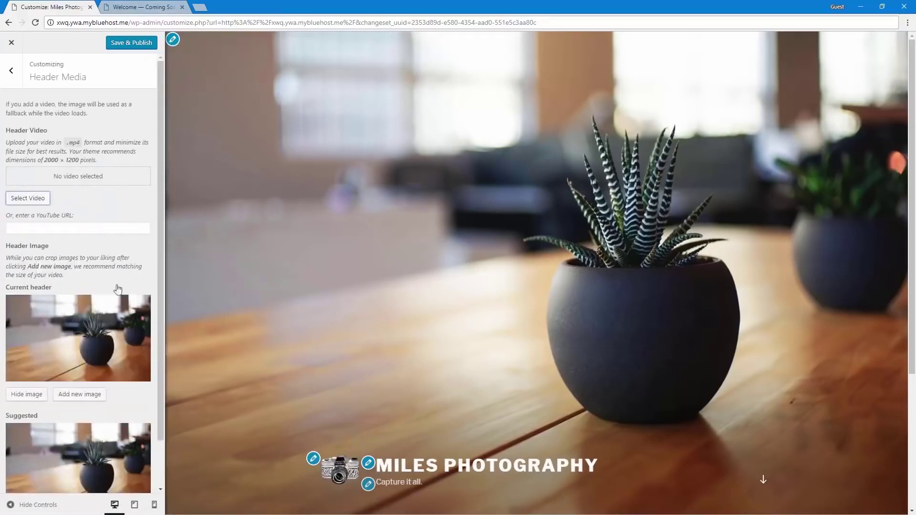
{"action": "left_click", "coordinate": [75, 396]}
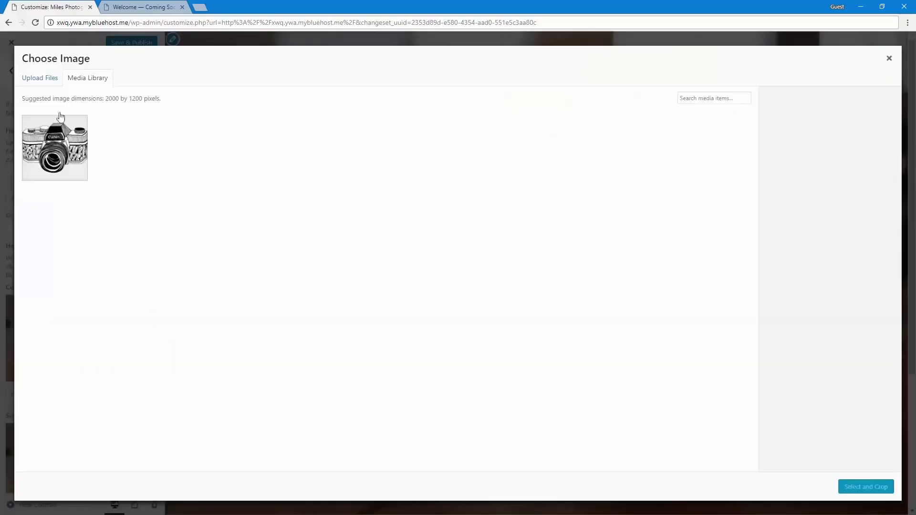
{"action": "left_click", "coordinate": [32, 81]}
{"action": "left_click", "coordinate": [446, 255]}
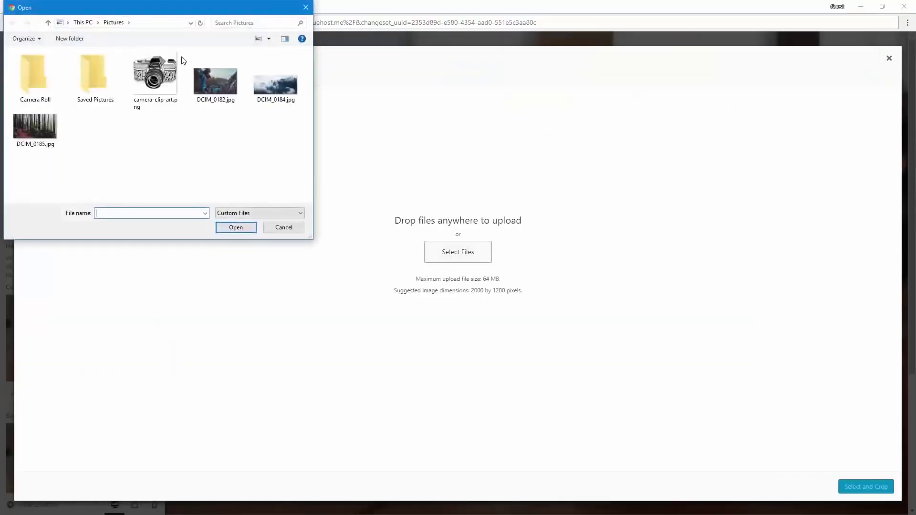
{"action": "double_click", "coordinate": [225, 70]}
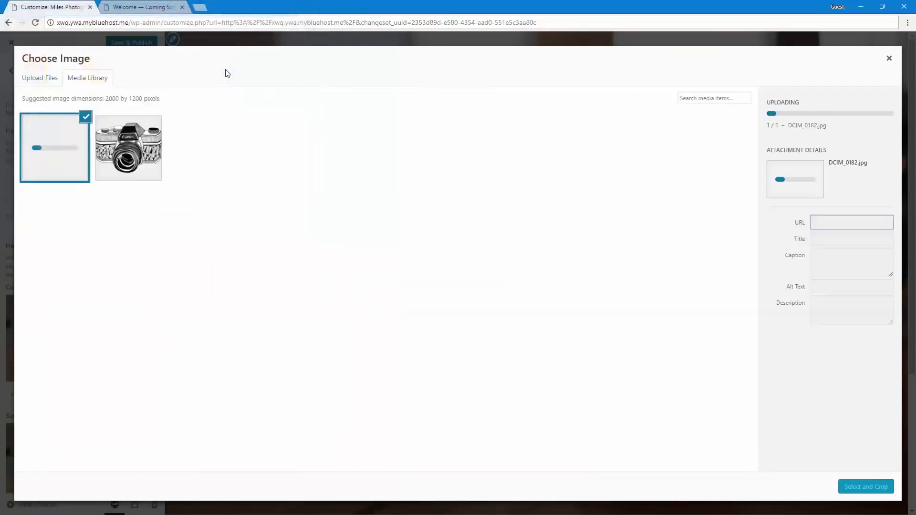
{"action": "left_click", "coordinate": [870, 492]}
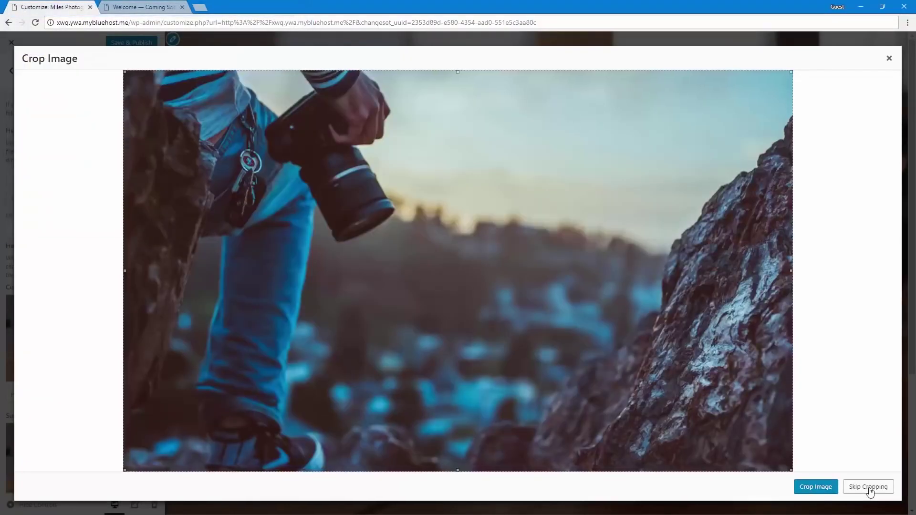
{"action": "left_click", "coordinate": [871, 492]}
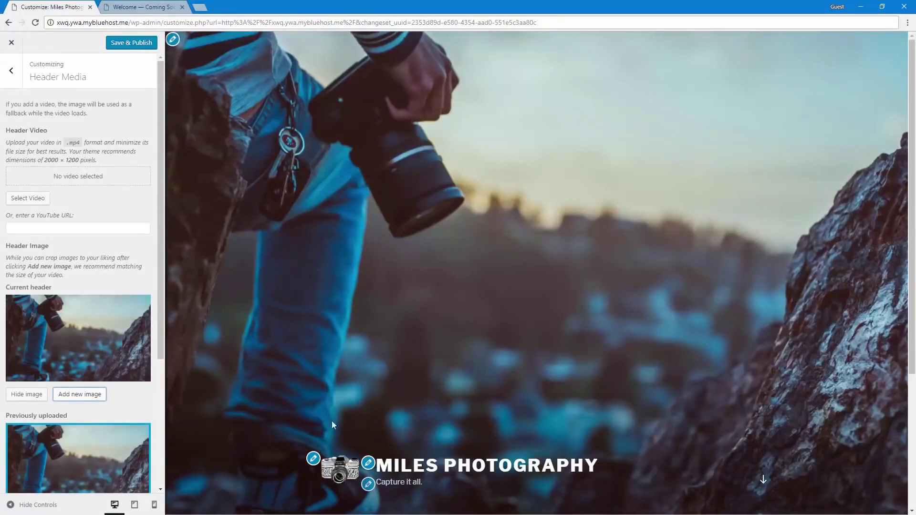
Change the site's tagline to "Capture it all on film".
{"action": "left_click", "coordinate": [369, 485]}
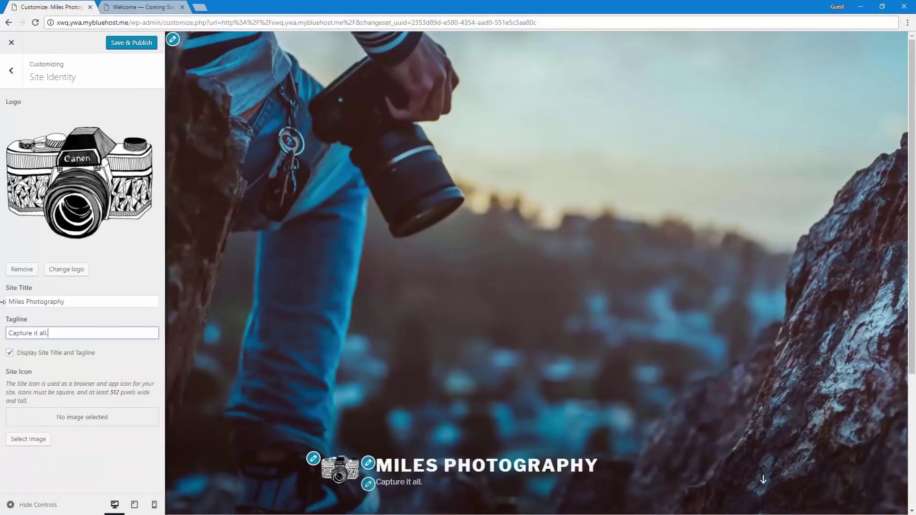
{"action": "key", "text": "BackSpace"}
{"action": "type", "text": "on film"}
Set the camera clip art from the media library as the site icon without cropping it.
{"action": "left_click", "coordinate": [27, 439]}
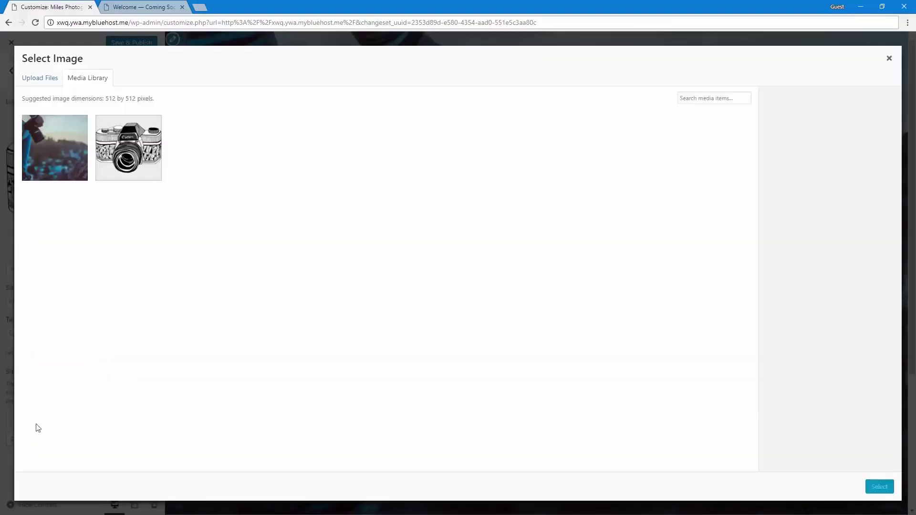
{"action": "left_click", "coordinate": [123, 149]}
{"action": "left_click", "coordinate": [872, 486]}
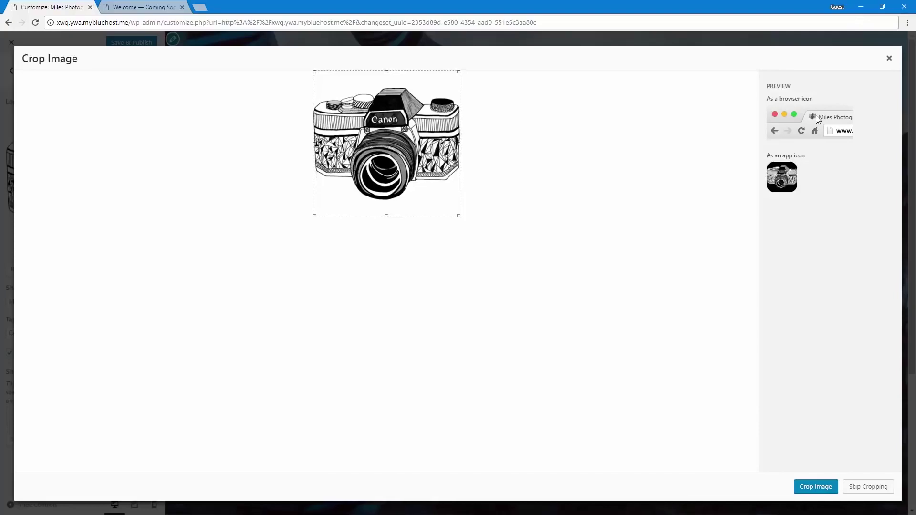
{"action": "left_click", "coordinate": [870, 489]}
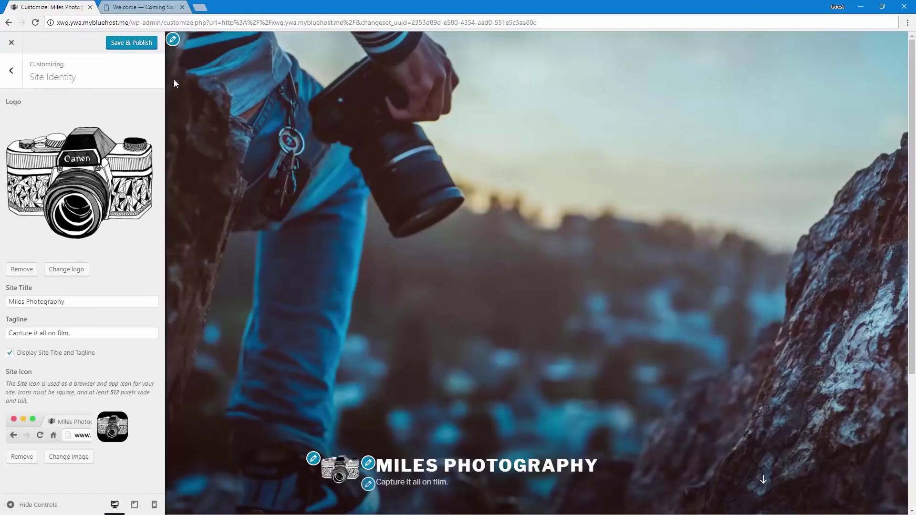
Look over the front page preview and publish the site identity and header changes.
{"action": "scroll", "coordinate": [328, 305], "scroll_direction": "down", "scroll_amount": 4}
{"action": "scroll", "coordinate": [328, 305], "scroll_direction": "up", "scroll_amount": 4}
{"action": "scroll", "coordinate": [271, 286], "scroll_direction": "down", "scroll_amount": 4}
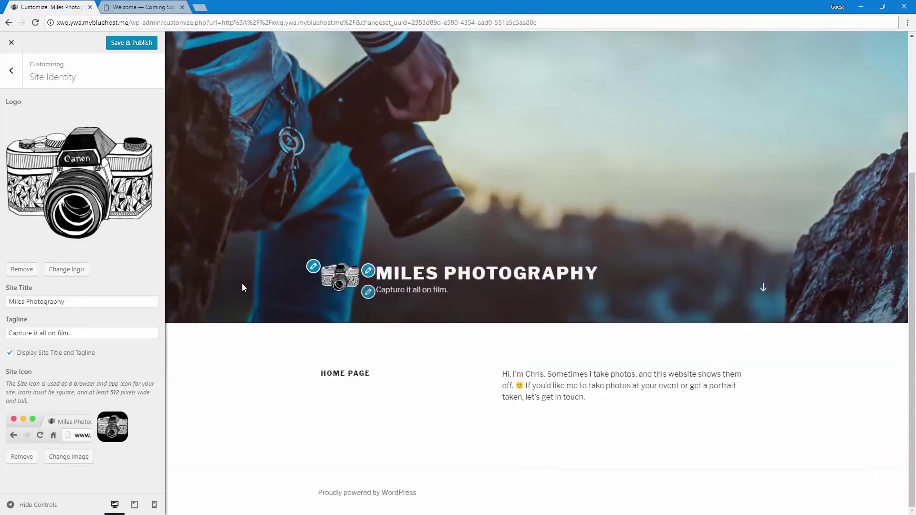
{"action": "scroll", "coordinate": [241, 283], "scroll_direction": "up", "scroll_amount": 4}
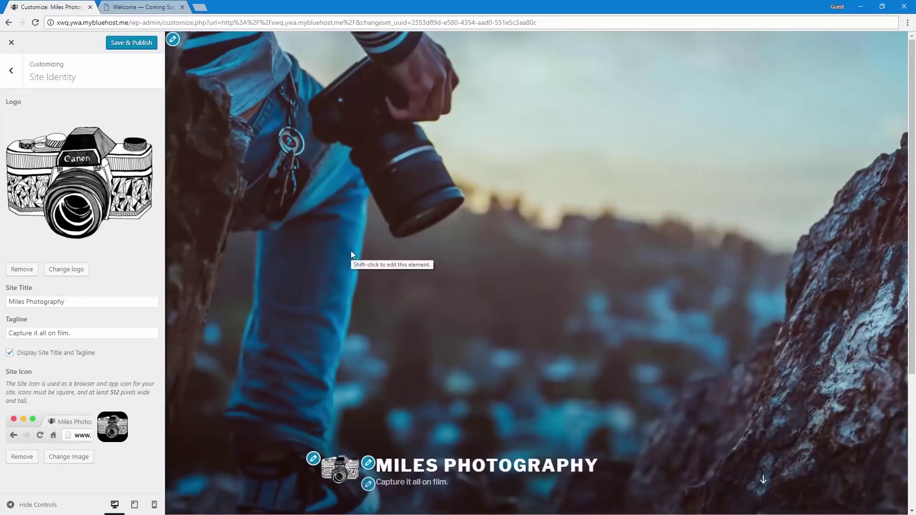
{"action": "scroll", "coordinate": [351, 250], "scroll_direction": "down", "scroll_amount": 4}
{"action": "scroll", "coordinate": [350, 251], "scroll_direction": "up", "scroll_amount": 4}
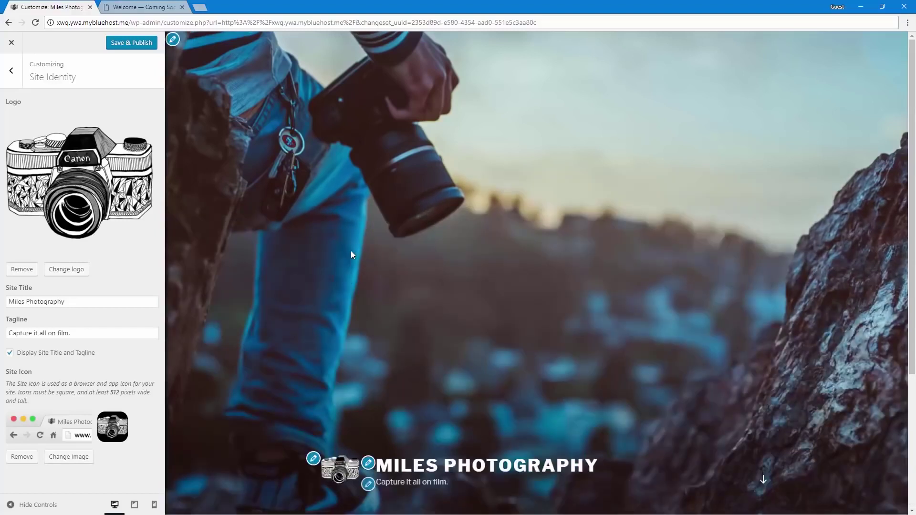
{"action": "left_click", "coordinate": [119, 47]}
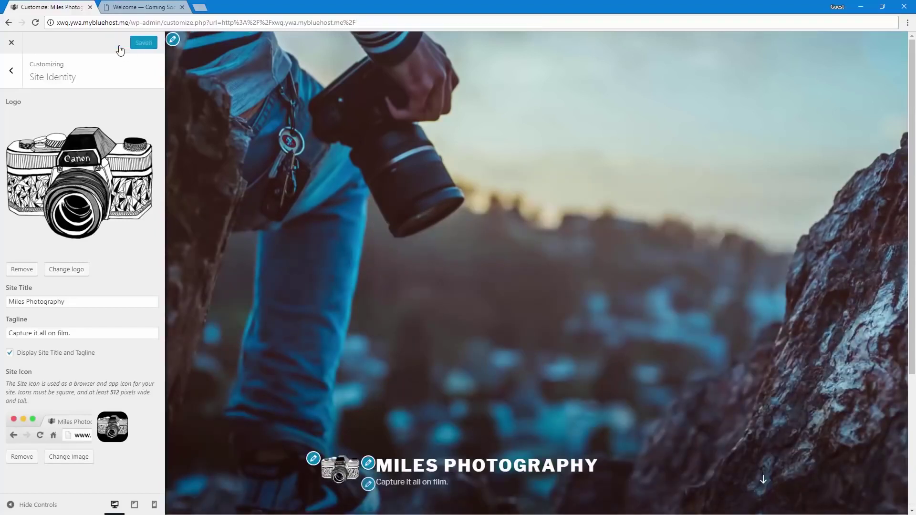
In the Colors settings, try the Custom color scheme, switch to Dark, and return to the customization options.
{"action": "left_click", "coordinate": [11, 71]}
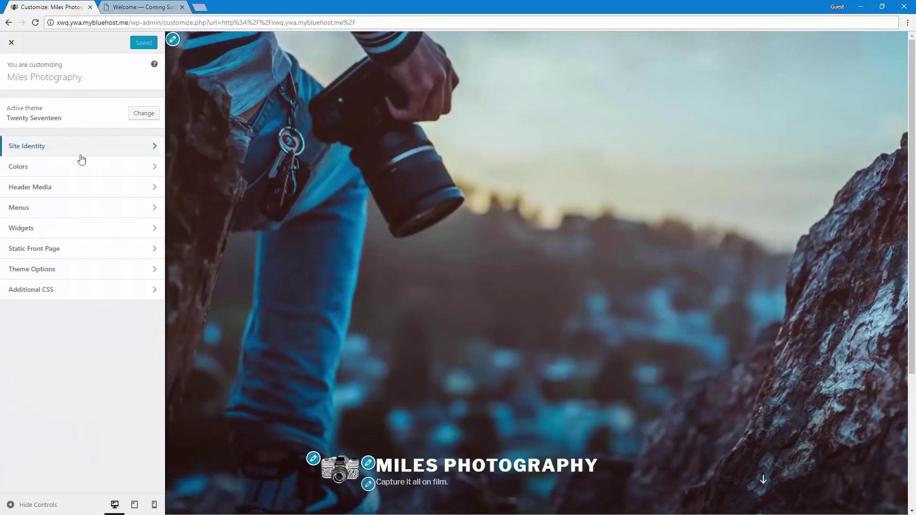
{"action": "left_click", "coordinate": [79, 171]}
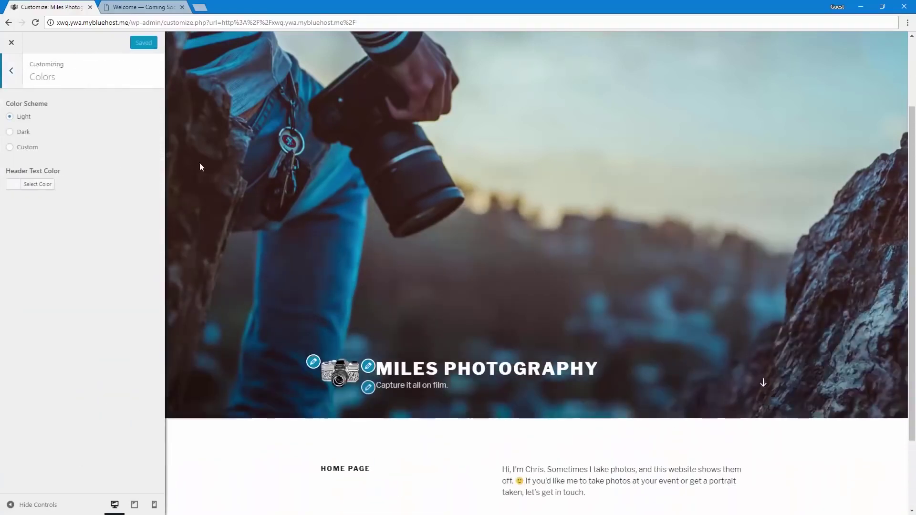
{"action": "left_click", "coordinate": [28, 148]}
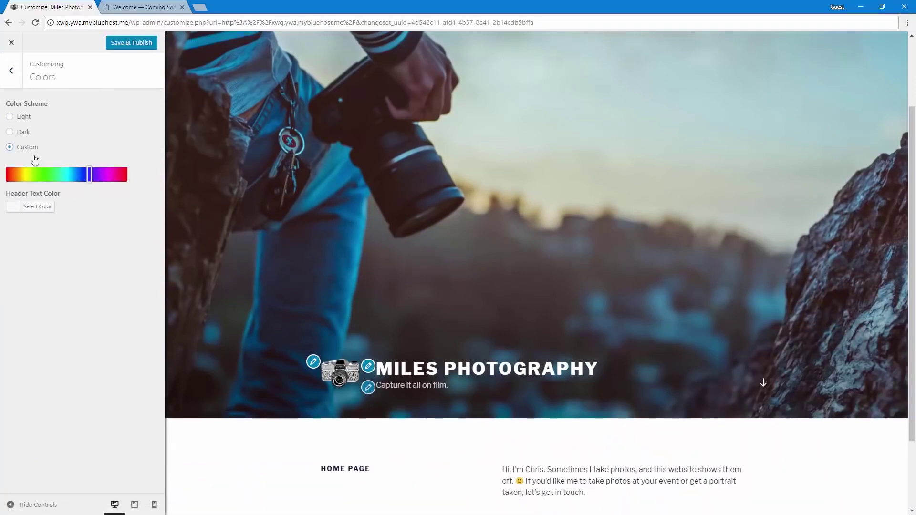
{"action": "left_click", "coordinate": [28, 135]}
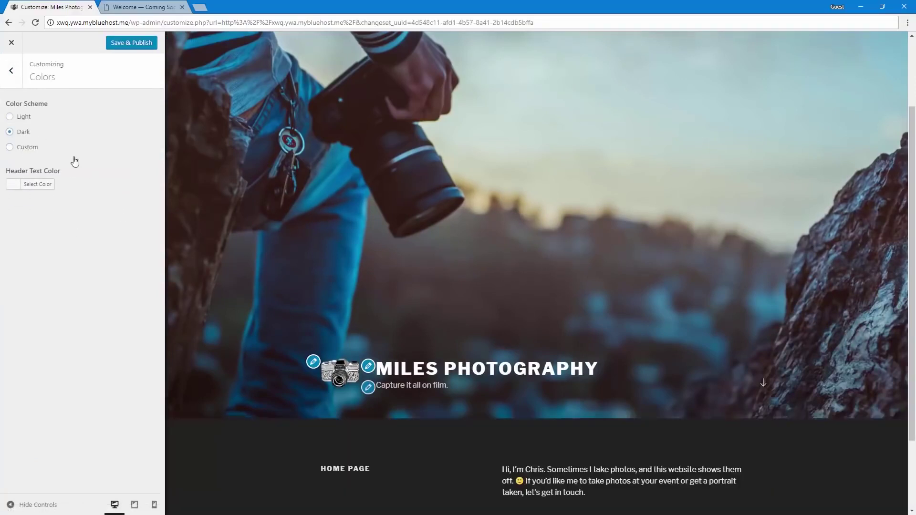
{"action": "left_click", "coordinate": [14, 82]}
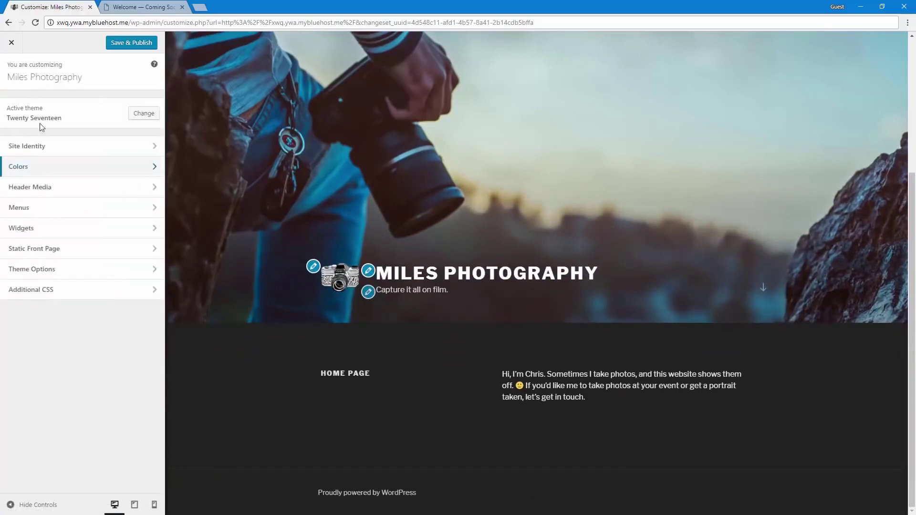
Review the header video options in Header Media and the Menus settings, and return to the customization options.
{"action": "left_click", "coordinate": [75, 189]}
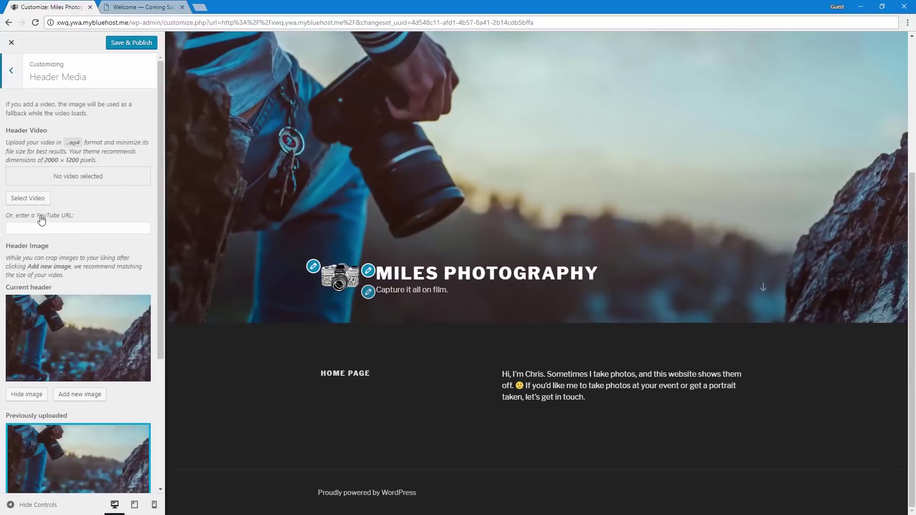
{"action": "left_click", "coordinate": [13, 229]}
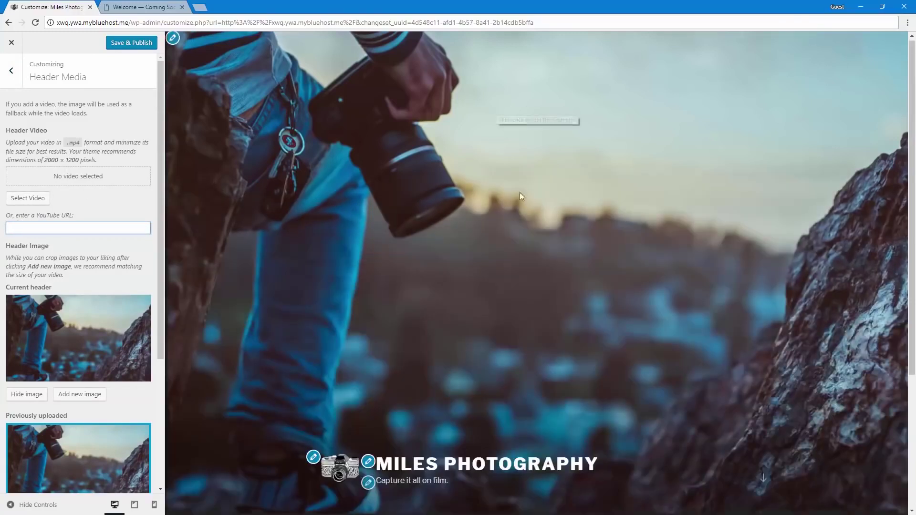
{"action": "left_click", "coordinate": [11, 71]}
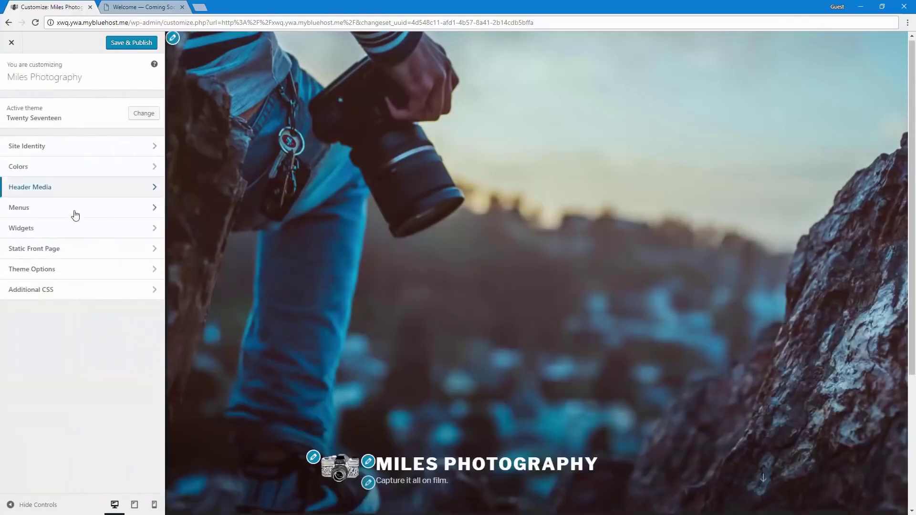
{"action": "left_click", "coordinate": [74, 208]}
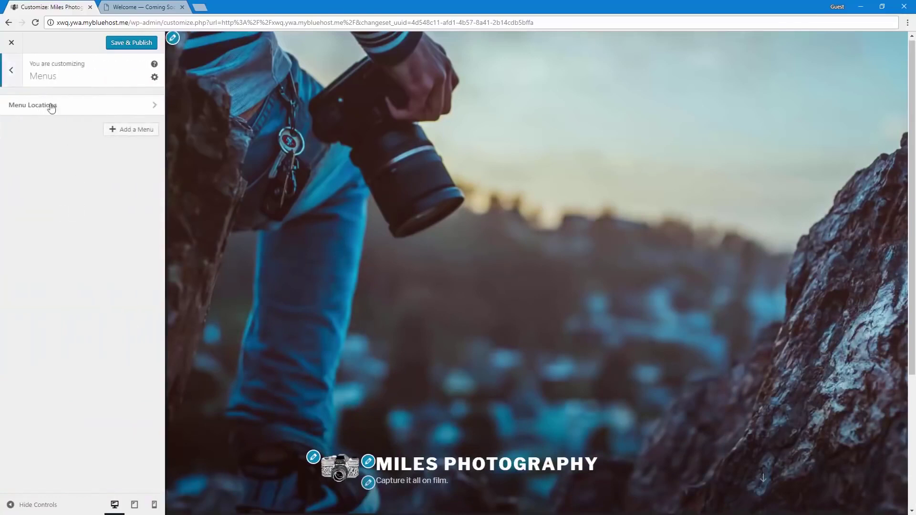
{"action": "left_click", "coordinate": [12, 74]}
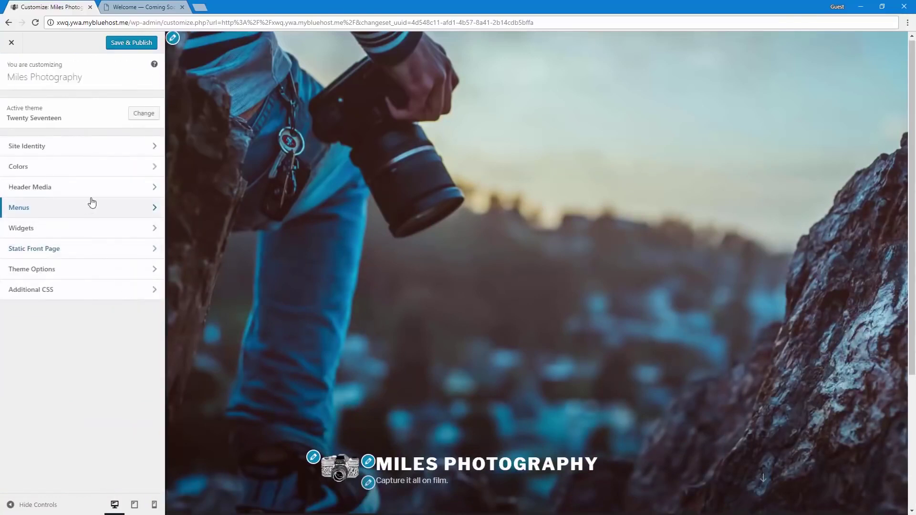
In Theme Options, feature the Contact Me page as Front Page Section 1 content, check the preview, and publish the changes.
{"action": "left_click", "coordinate": [93, 268]}
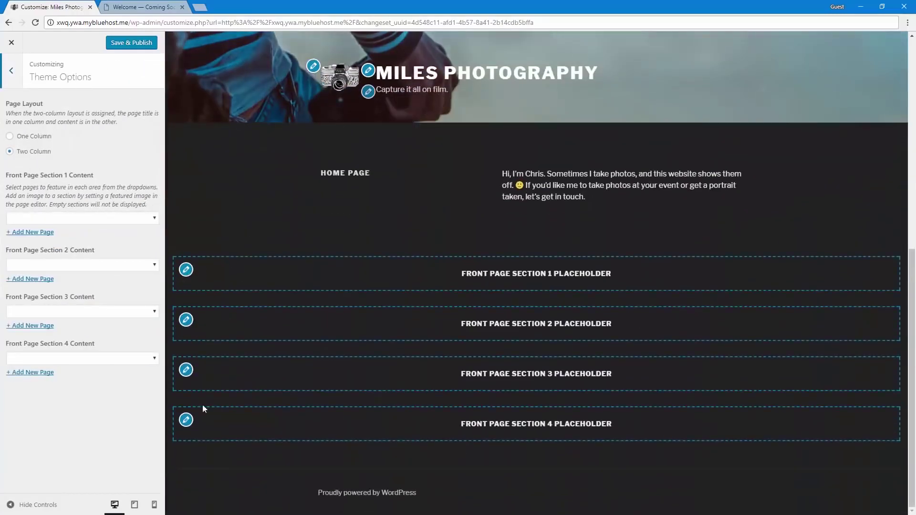
{"action": "left_click", "coordinate": [102, 220]}
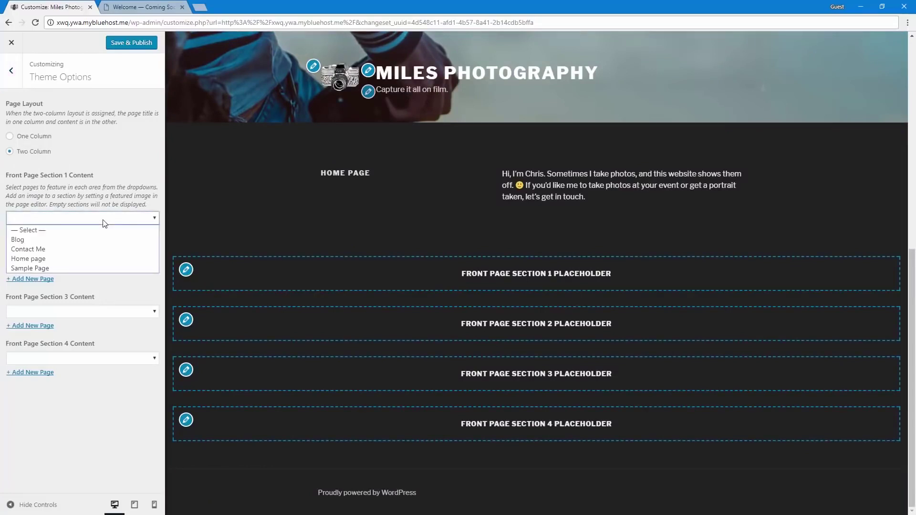
{"action": "left_click", "coordinate": [87, 248]}
{"action": "scroll", "coordinate": [339, 313], "scroll_direction": "down", "scroll_amount": 2}
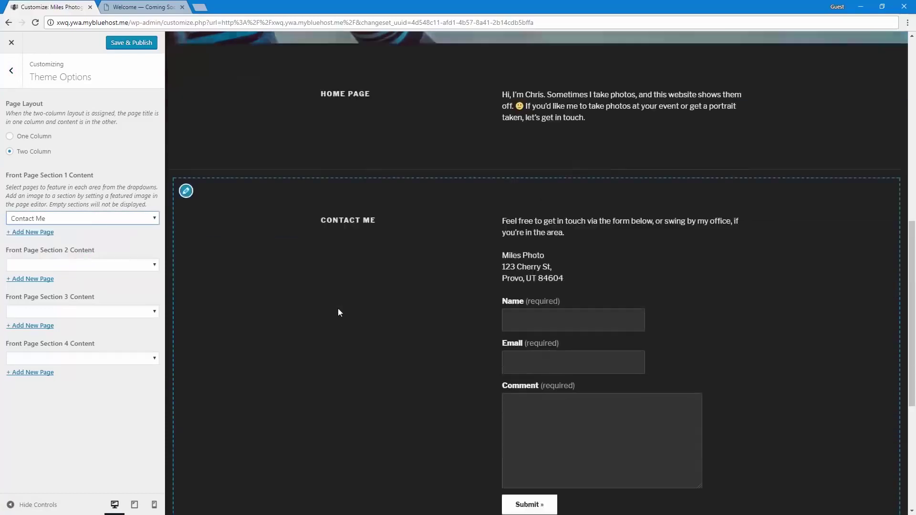
{"action": "scroll", "coordinate": [340, 313], "scroll_direction": "down", "scroll_amount": 3}
{"action": "scroll", "coordinate": [279, 336], "scroll_direction": "up", "scroll_amount": 7}
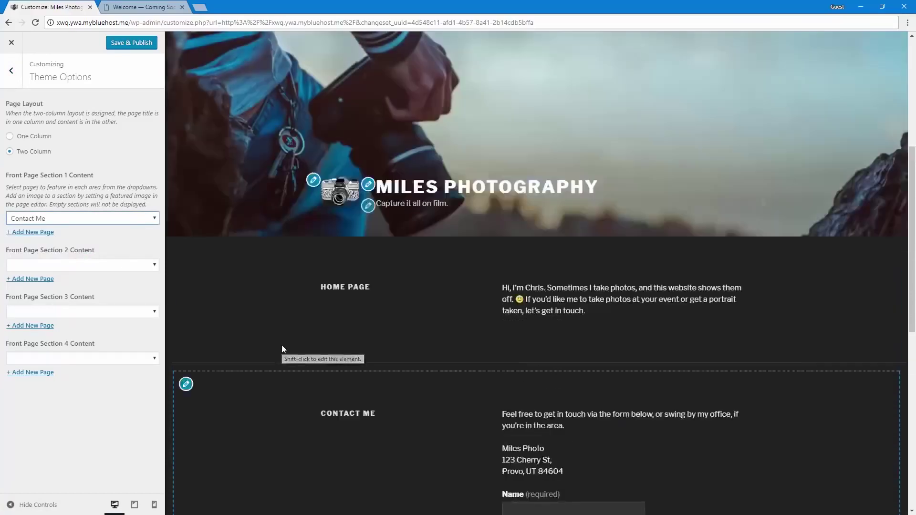
{"action": "scroll", "coordinate": [281, 345], "scroll_direction": "up", "scroll_amount": 5}
{"action": "scroll", "coordinate": [281, 345], "scroll_direction": "down", "scroll_amount": 10}
{"action": "scroll", "coordinate": [281, 345], "scroll_direction": "up", "scroll_amount": 4}
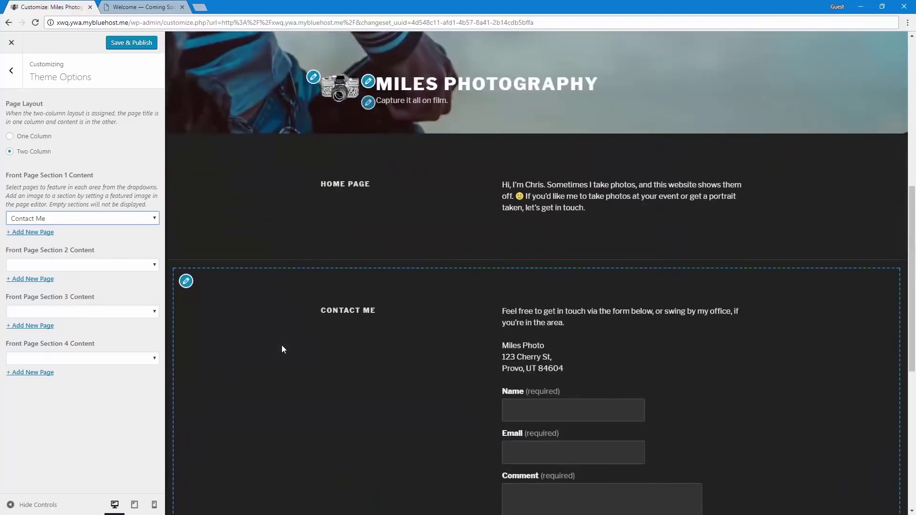
{"action": "scroll", "coordinate": [282, 345], "scroll_direction": "down", "scroll_amount": 2}
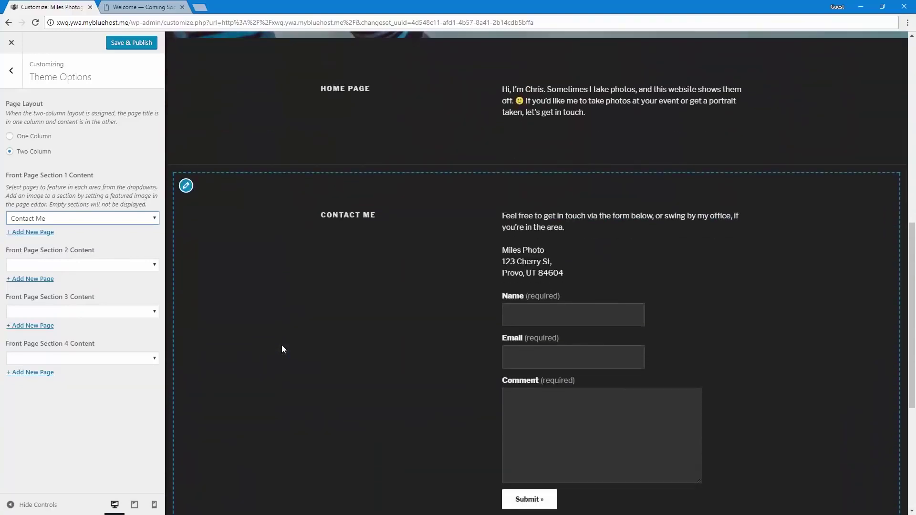
{"action": "left_click", "coordinate": [135, 44]}
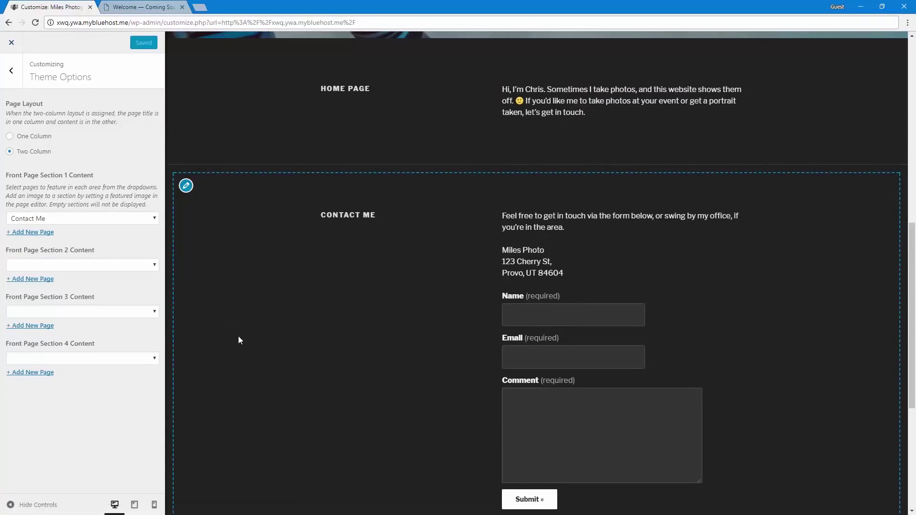
Leave the customizer and examine the front page's header, Home Page and Contact Me sections on the site itself.
{"action": "scroll", "coordinate": [242, 357], "scroll_direction": "up", "scroll_amount": 4}
{"action": "scroll", "coordinate": [192, 362], "scroll_direction": "down", "scroll_amount": 9}
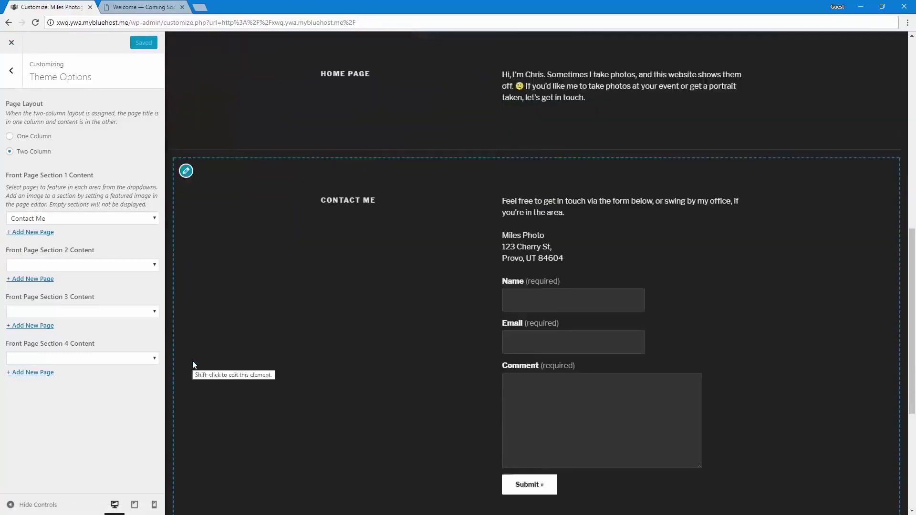
{"action": "scroll", "coordinate": [193, 365], "scroll_direction": "up", "scroll_amount": 6}
{"action": "left_click", "coordinate": [11, 43]}
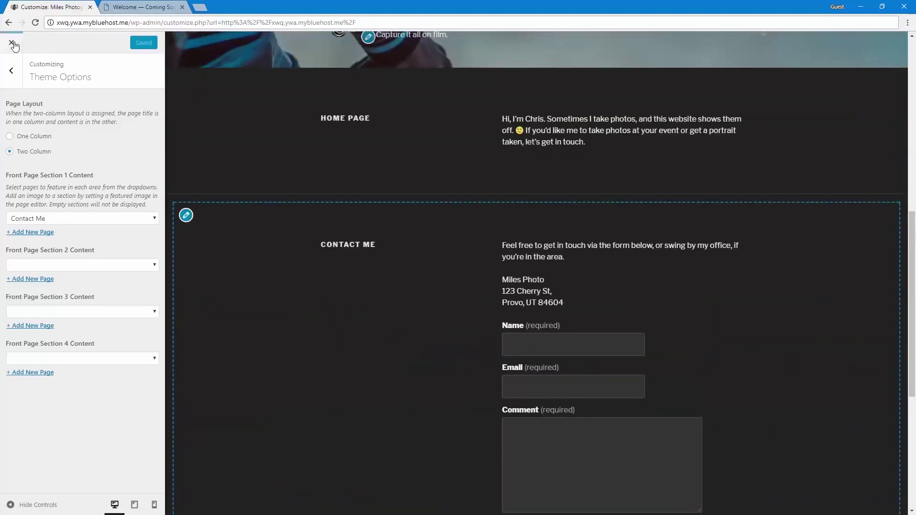
{"action": "scroll", "coordinate": [260, 269], "scroll_direction": "down", "scroll_amount": 11}
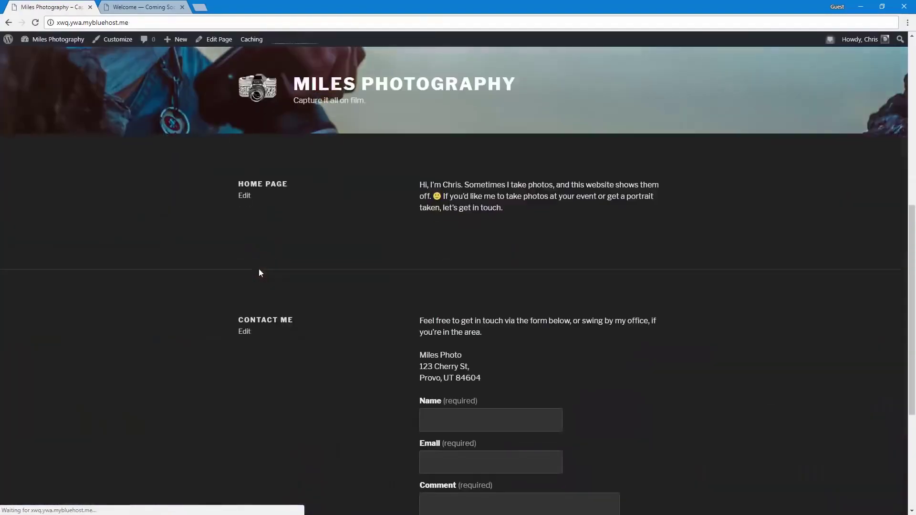
{"action": "scroll", "coordinate": [258, 272], "scroll_direction": "up", "scroll_amount": 6}
{"action": "scroll", "coordinate": [259, 272], "scroll_direction": "up", "scroll_amount": 5}
{"action": "scroll", "coordinate": [258, 272], "scroll_direction": "down", "scroll_amount": 9}
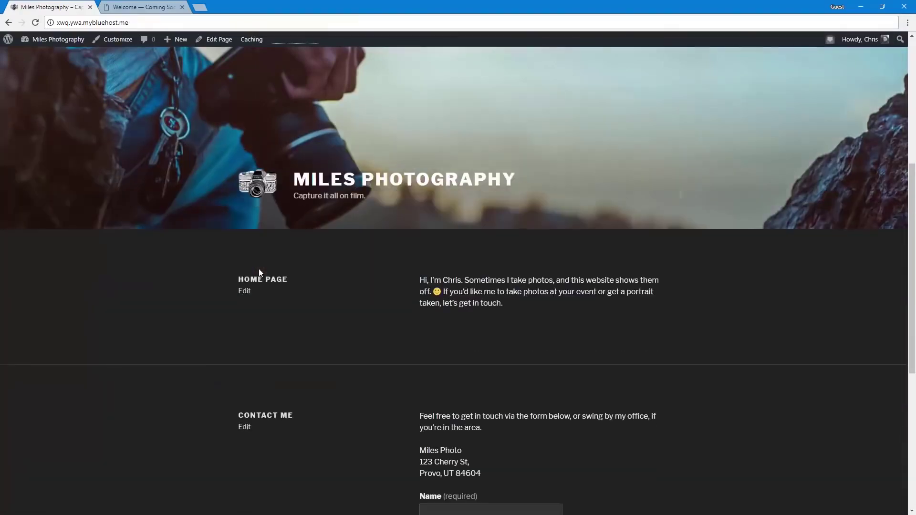
{"action": "scroll", "coordinate": [258, 269], "scroll_direction": "up", "scroll_amount": 2}
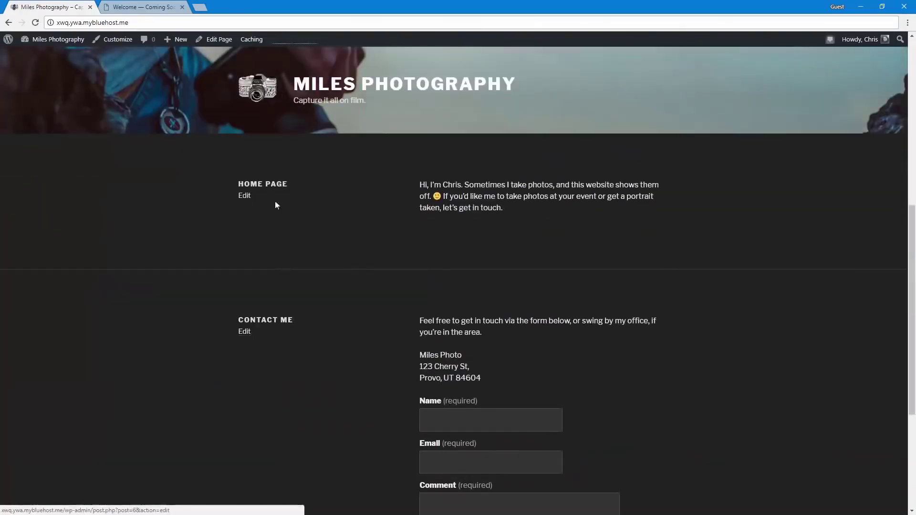
Open the Home page for editing and replace its title with a greeting that introduces the site owner by first name.
{"action": "left_click", "coordinate": [246, 197]}
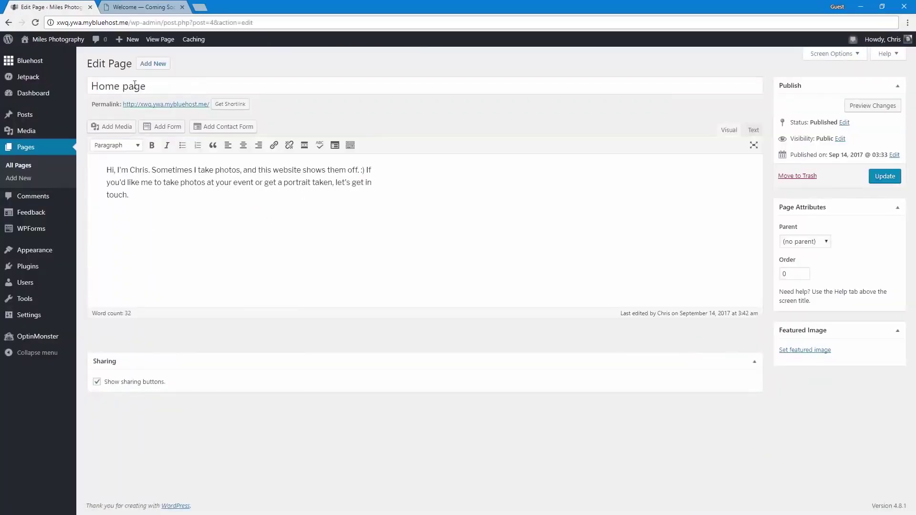
{"action": "left_click", "coordinate": [9, 23]}
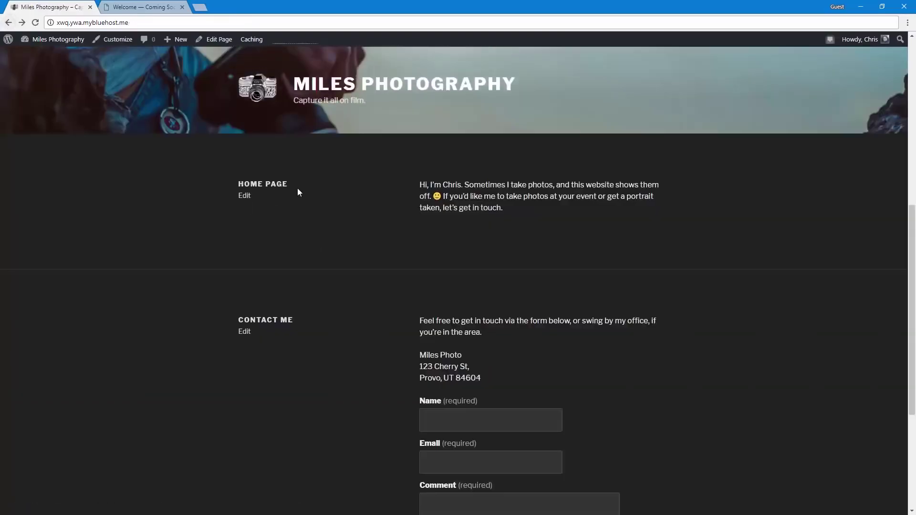
{"action": "left_click", "coordinate": [245, 197]}
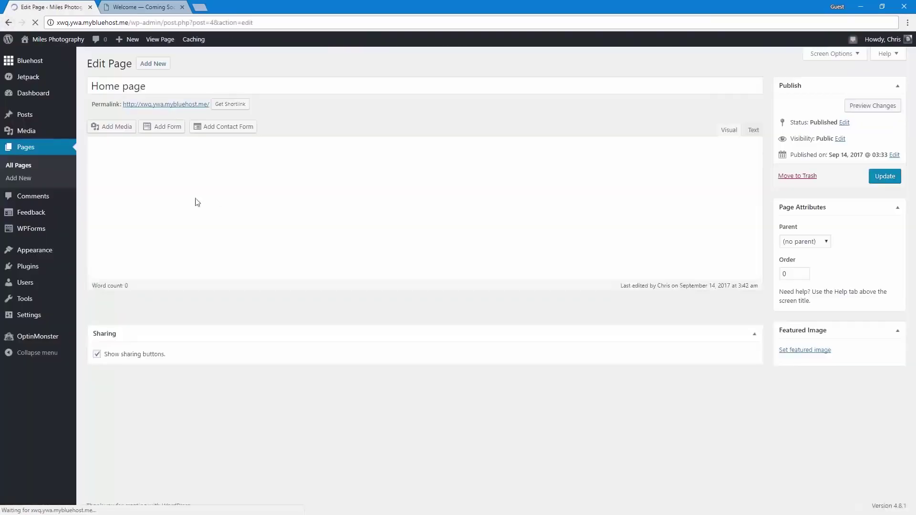
{"action": "triple_click", "coordinate": [163, 88]}
{"action": "type", "text": "Hi"}
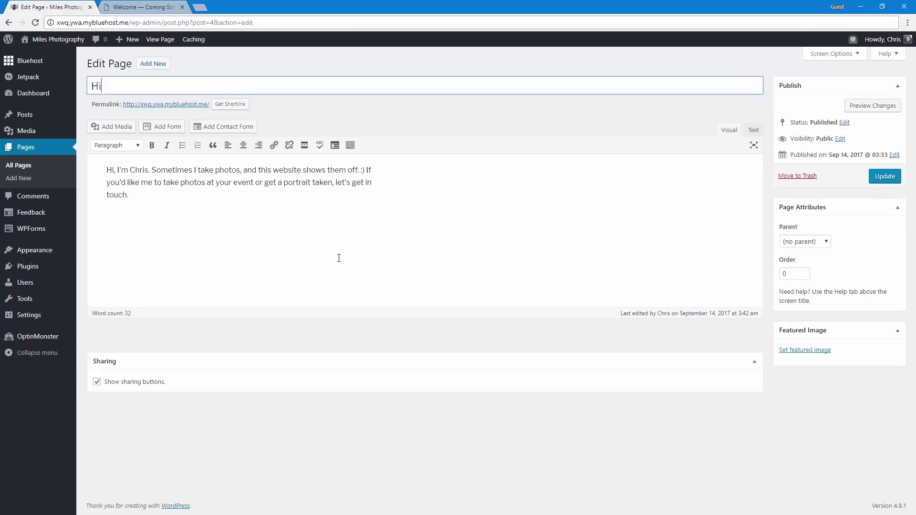
{"action": "type", "text": ", I'm Chris"}
Delete the opening greeting sentence from the page's body text and update the page.
{"action": "left_click_drag", "start_coordinate": [150, 170], "coordinate": [67, 167]}
{"action": "key", "text": "BackSpace"}
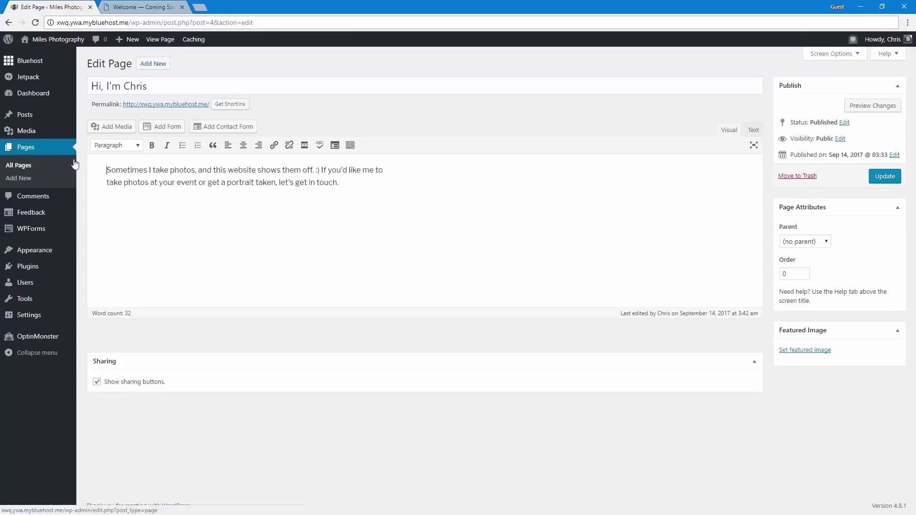
{"action": "left_click", "coordinate": [876, 179]}
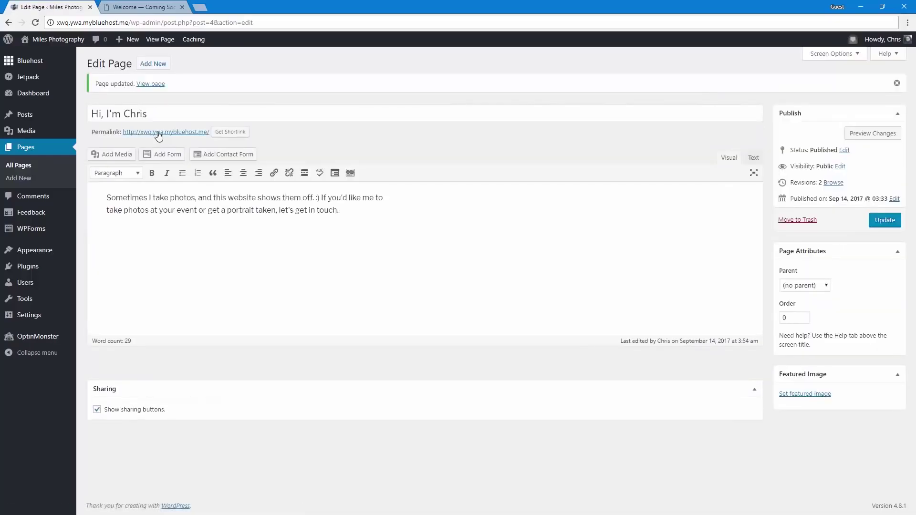
View the site's front page and check the retitled Home section and the Contact Me section below it.
{"action": "left_click", "coordinate": [159, 134]}
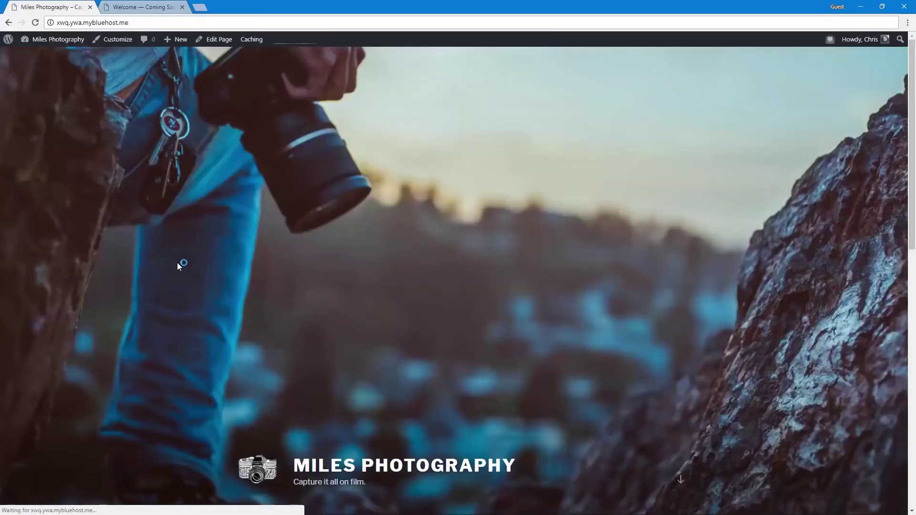
{"action": "scroll", "coordinate": [177, 266], "scroll_direction": "down", "scroll_amount": 6}
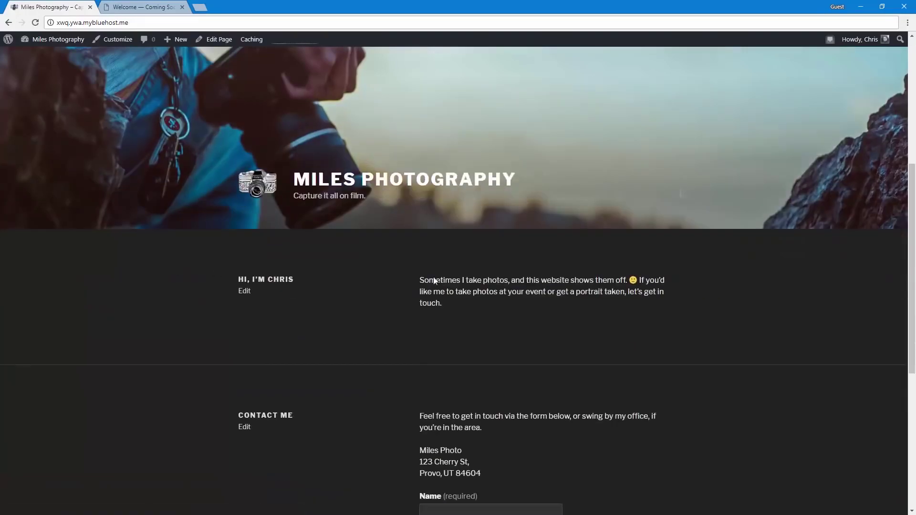
{"action": "scroll", "coordinate": [305, 270], "scroll_direction": "down", "scroll_amount": 5}
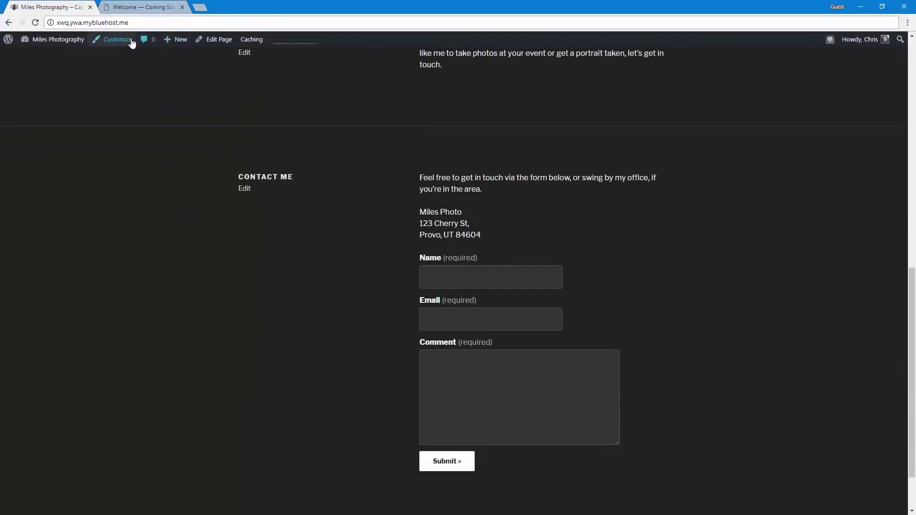
Open the Contact Me page for editing, upload DCIM_0184.jpg as its featured image, and update the page.
{"action": "left_click", "coordinate": [244, 193]}
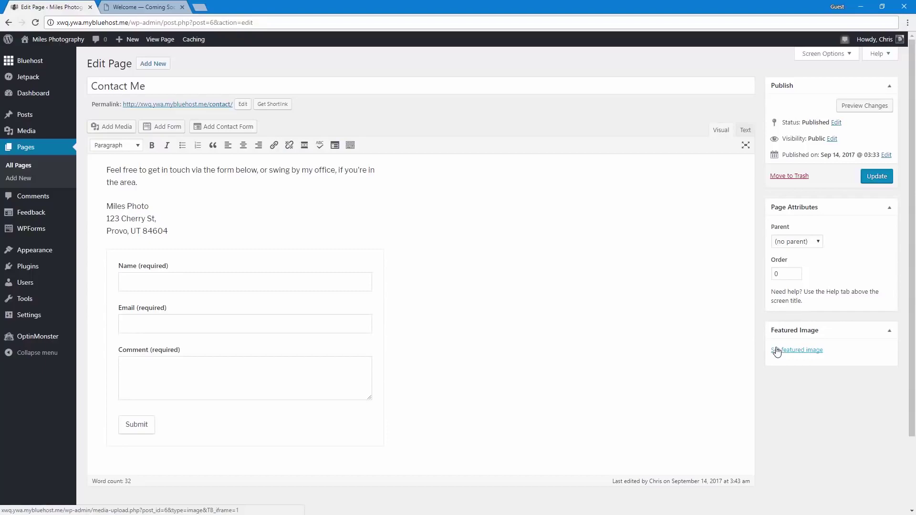
{"action": "left_click", "coordinate": [777, 352]}
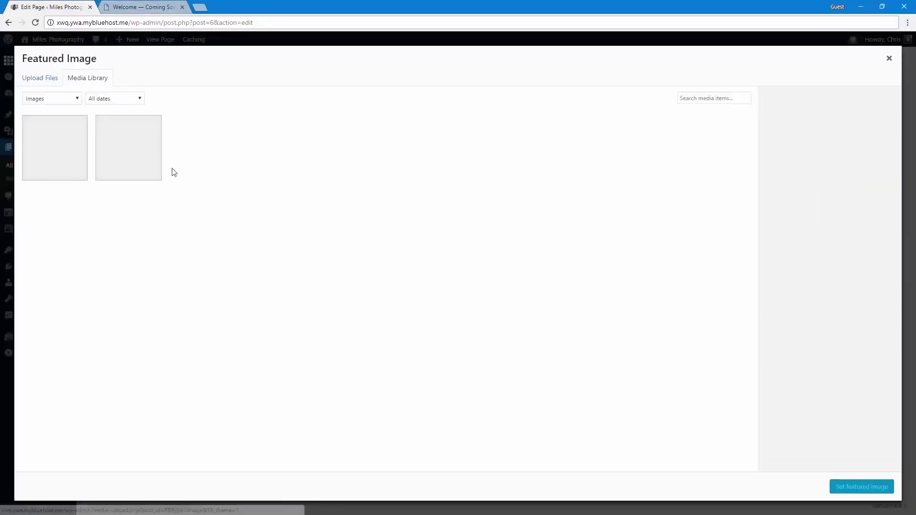
{"action": "left_click", "coordinate": [41, 78]}
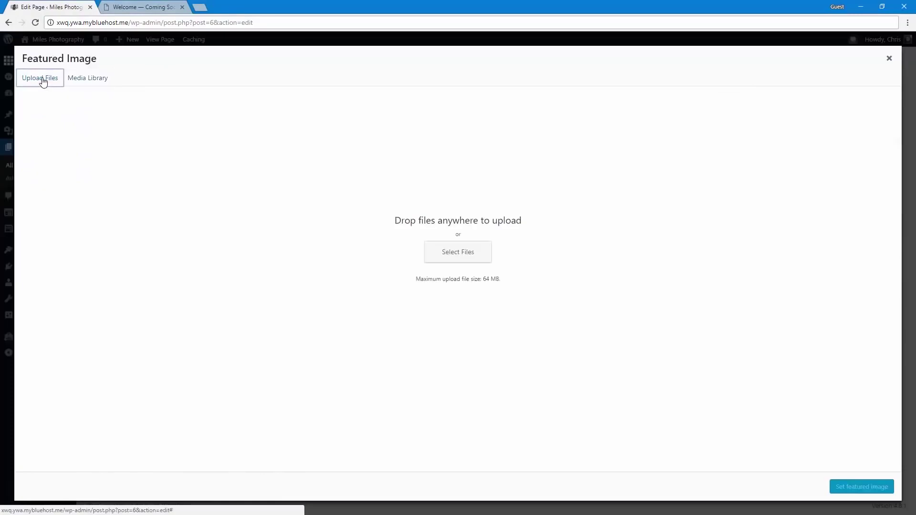
{"action": "left_click", "coordinate": [452, 258]}
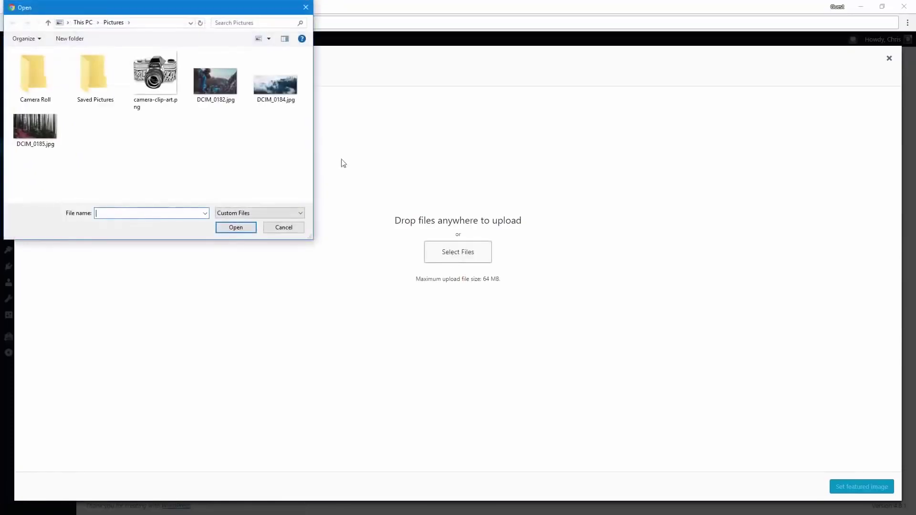
{"action": "double_click", "coordinate": [272, 86]}
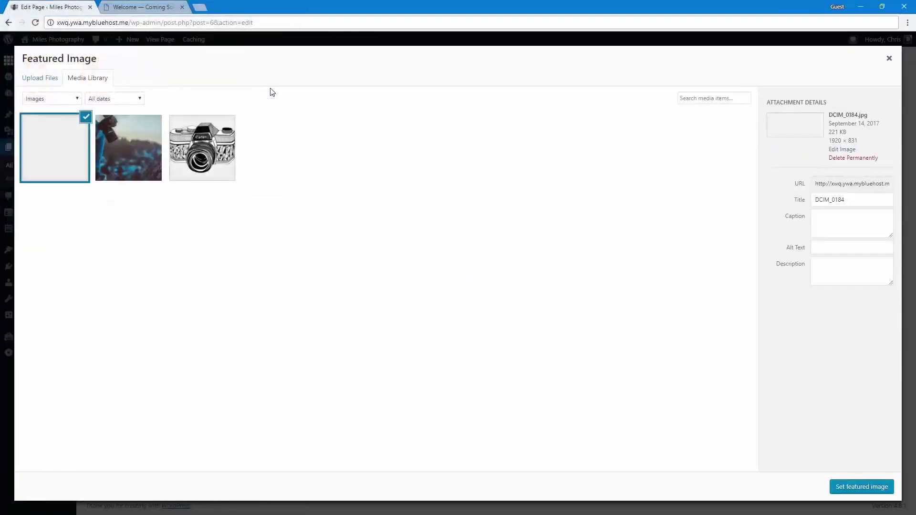
{"action": "left_click", "coordinate": [845, 484]}
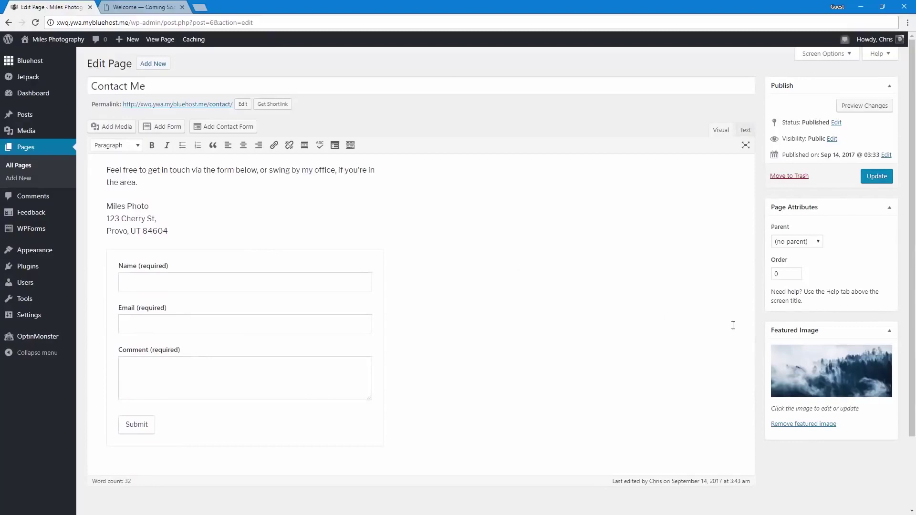
{"action": "left_click", "coordinate": [878, 177]}
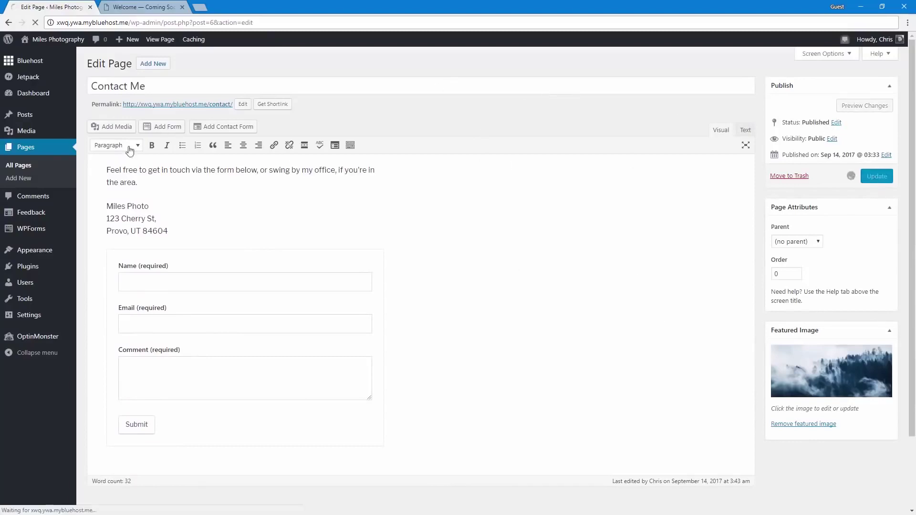
Return to the site's front page and examine how the Contact Me section's featured image displays between the sections.
{"action": "mouse_move", "coordinate": [94, 126]}
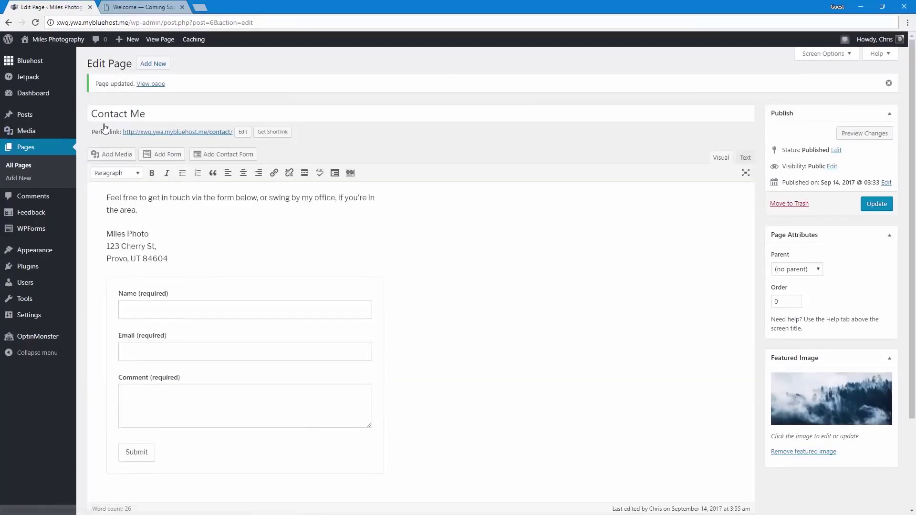
{"action": "left_click", "coordinate": [51, 42]}
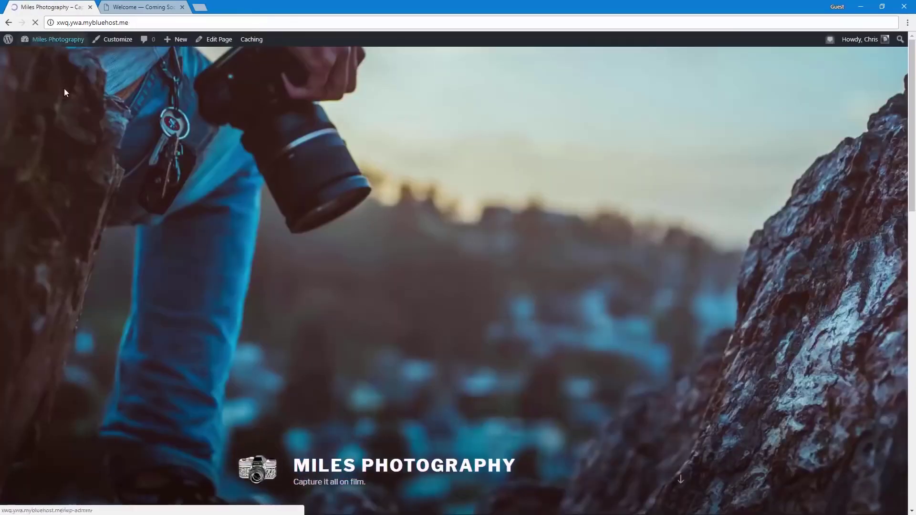
{"action": "scroll", "coordinate": [133, 300], "scroll_direction": "down", "scroll_amount": 10}
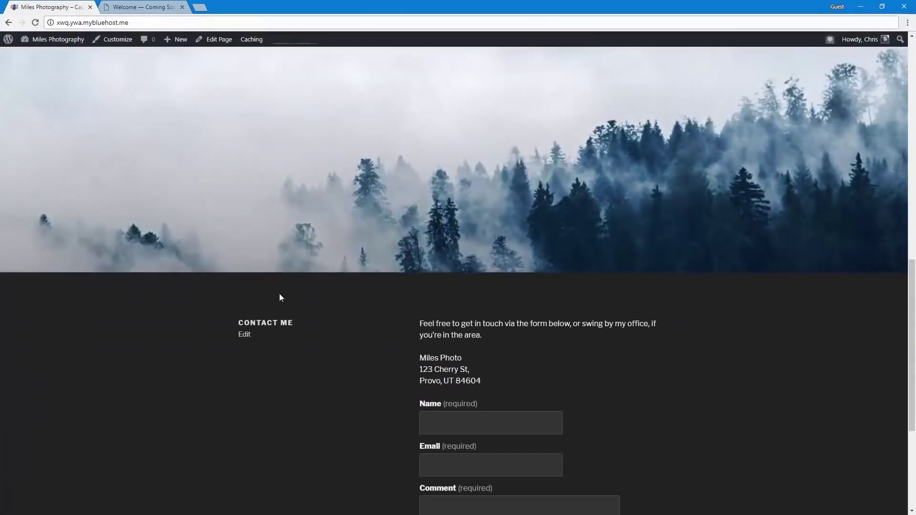
{"action": "scroll", "coordinate": [388, 365], "scroll_direction": "down", "scroll_amount": 3}
{"action": "scroll", "coordinate": [387, 365], "scroll_direction": "up", "scroll_amount": 15}
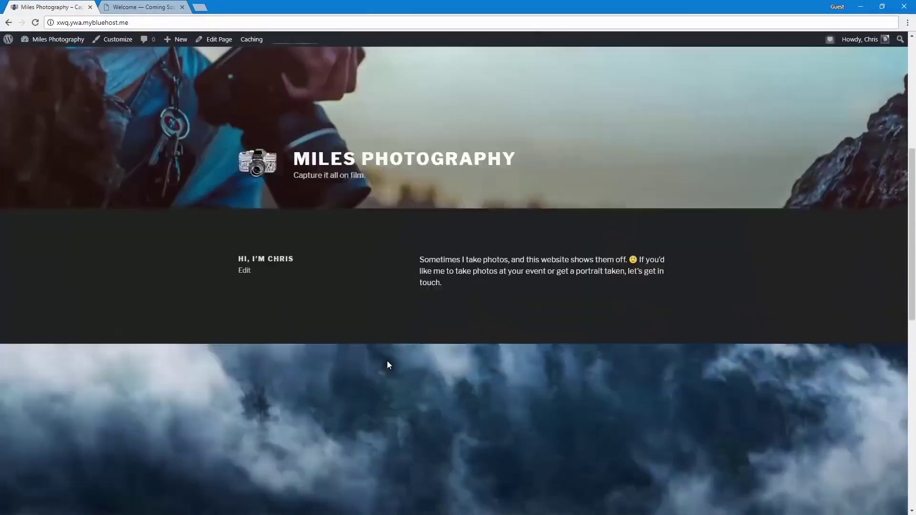
{"action": "scroll", "coordinate": [387, 365], "scroll_direction": "down", "scroll_amount": 15}
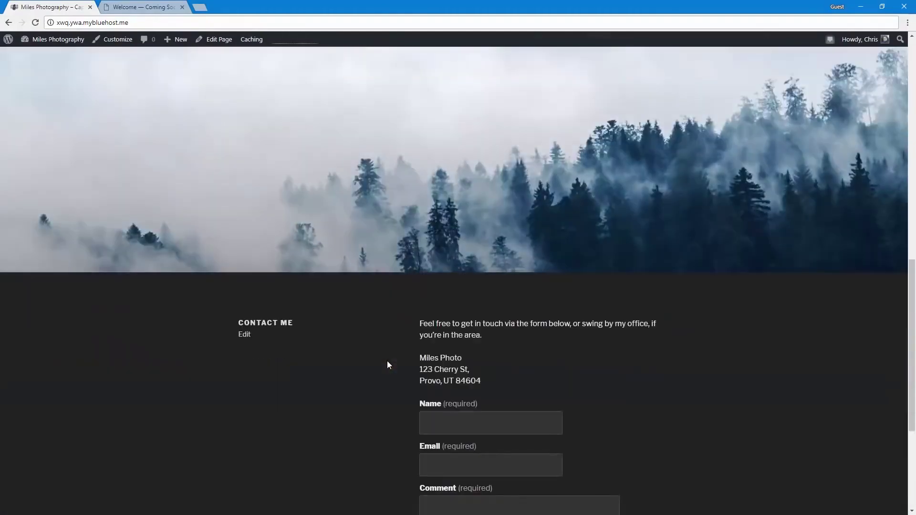
{"action": "scroll", "coordinate": [387, 361], "scroll_direction": "up", "scroll_amount": 15}
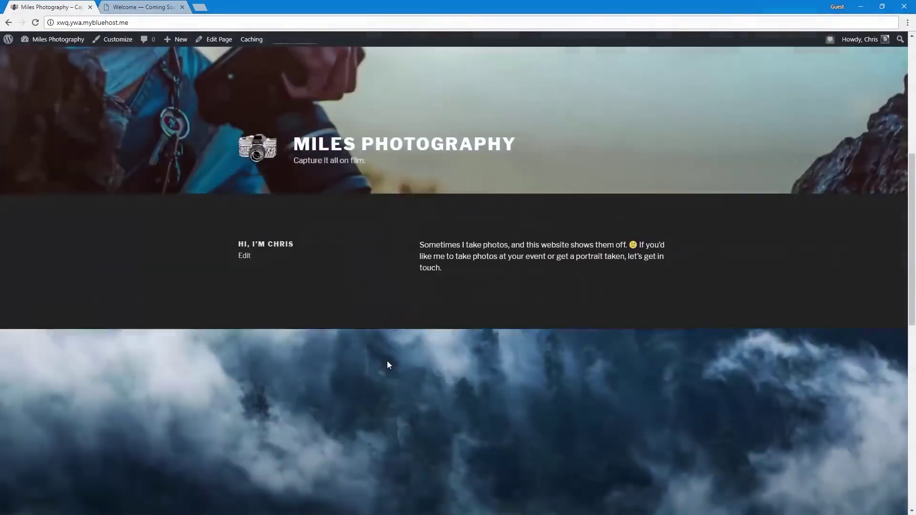
{"action": "scroll", "coordinate": [387, 362], "scroll_direction": "up", "scroll_amount": 2}
{"action": "scroll", "coordinate": [387, 361], "scroll_direction": "down", "scroll_amount": 15}
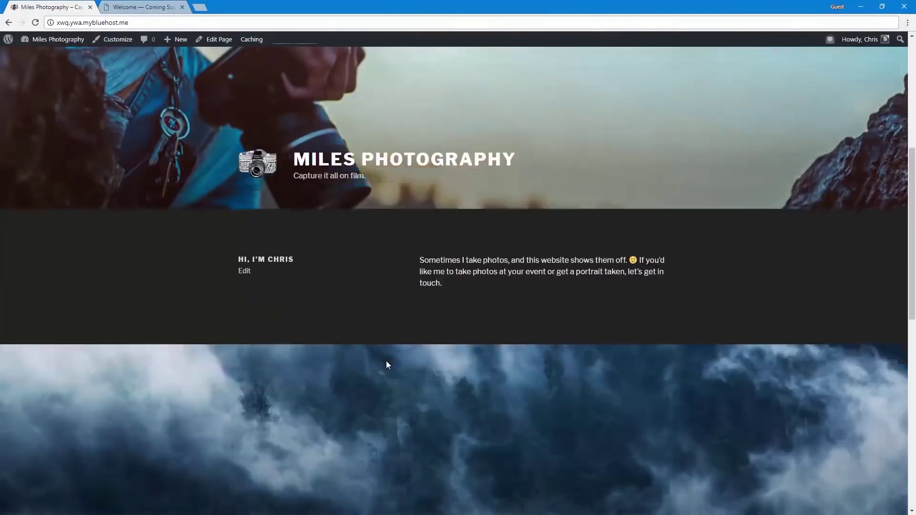
{"action": "scroll", "coordinate": [387, 365], "scroll_direction": "down", "scroll_amount": 5}
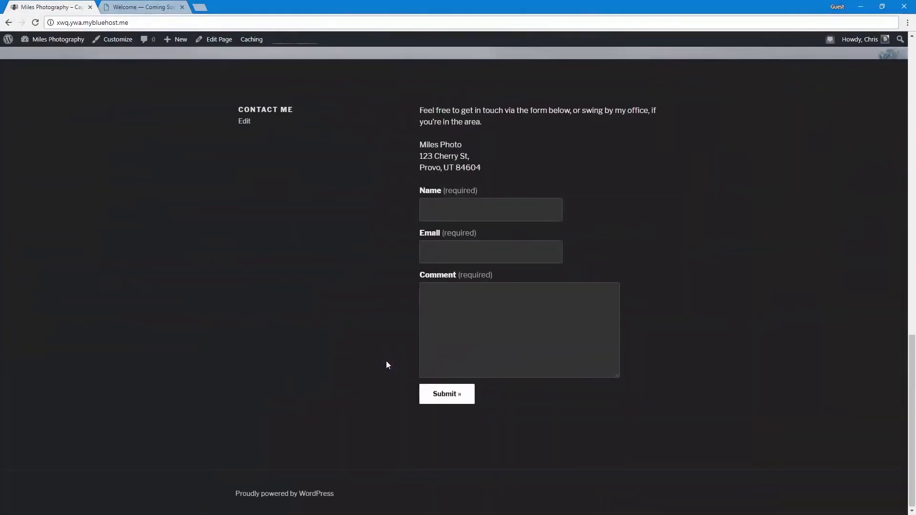
{"action": "scroll", "coordinate": [386, 365], "scroll_direction": "up", "scroll_amount": 6}
{"action": "scroll", "coordinate": [386, 365], "scroll_direction": "up", "scroll_amount": 1}
{"action": "scroll", "coordinate": [385, 364], "scroll_direction": "down", "scroll_amount": 7}
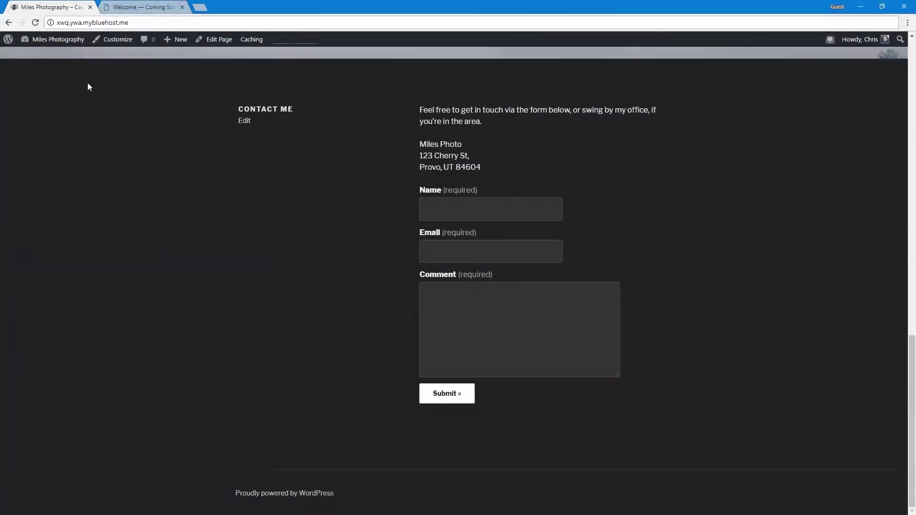
In the customizer, create a menu named Main Menu and assign it to the Top Menu display location.
{"action": "left_click", "coordinate": [102, 42]}
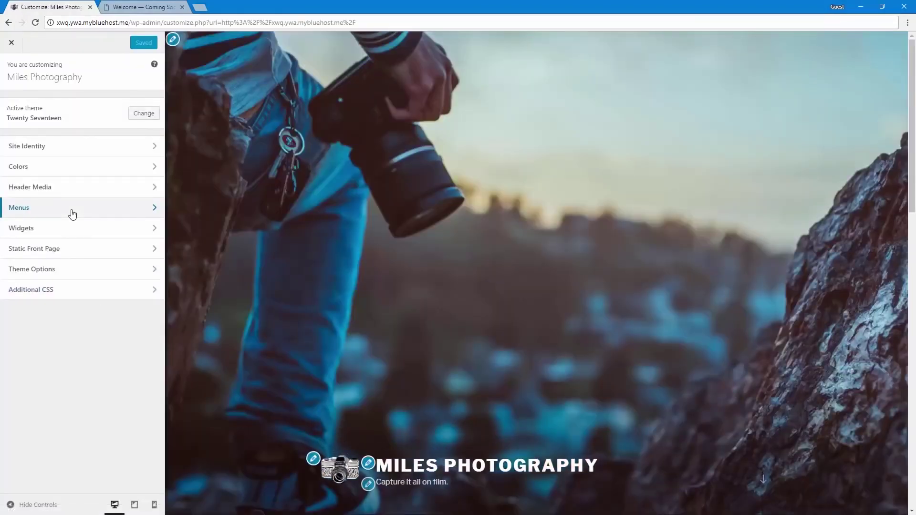
{"action": "left_click", "coordinate": [74, 214]}
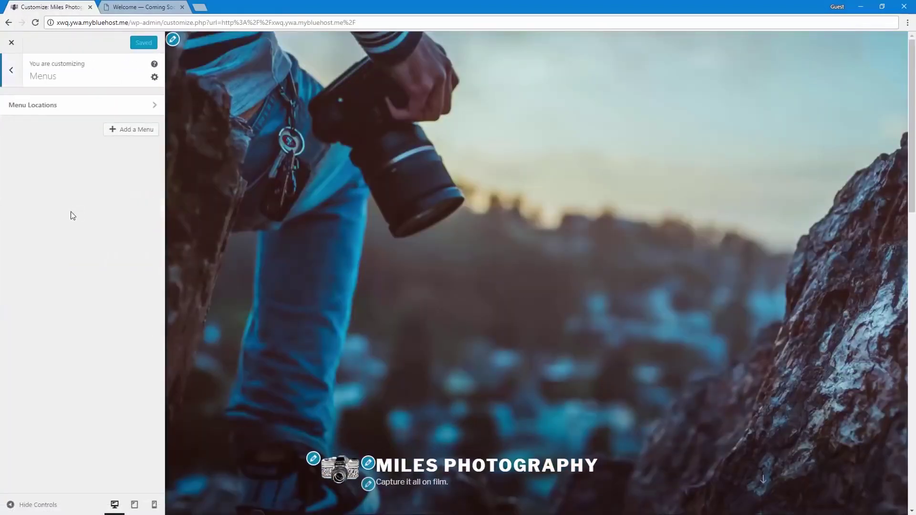
{"action": "left_click", "coordinate": [118, 135]}
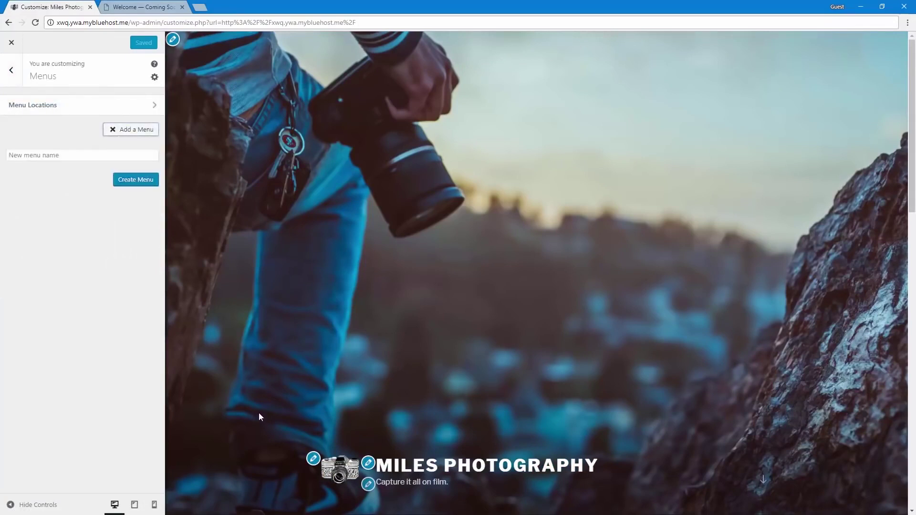
{"action": "scroll", "coordinate": [259, 414], "scroll_direction": "down", "scroll_amount": 7}
{"action": "scroll", "coordinate": [258, 412], "scroll_direction": "up", "scroll_amount": 2}
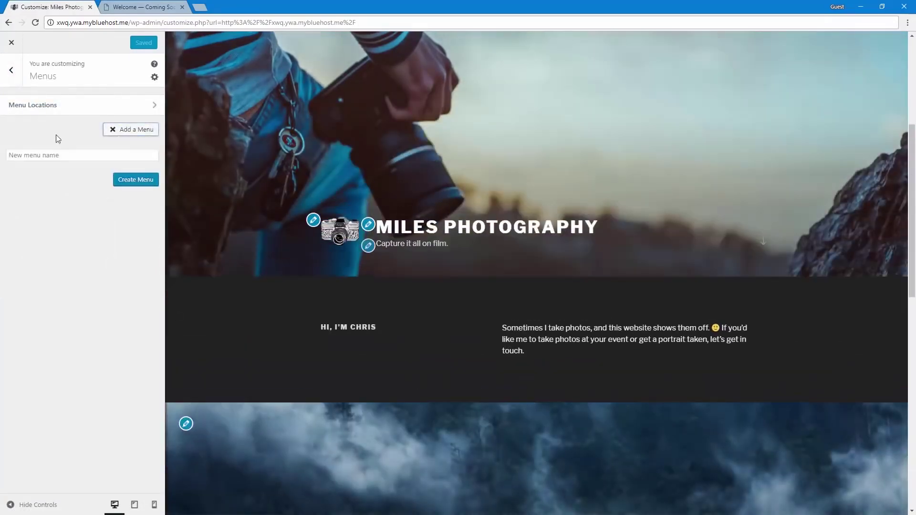
{"action": "left_click", "coordinate": [60, 157]}
{"action": "type", "text": "Main Menu"}
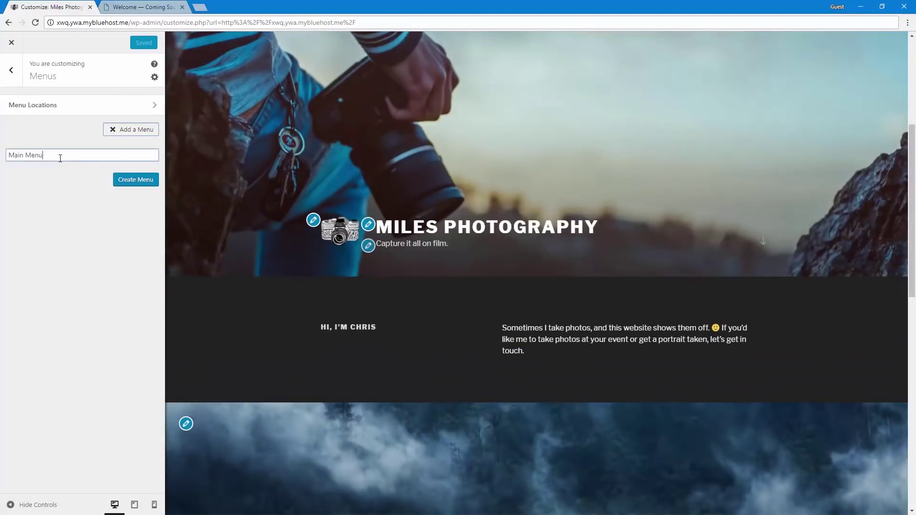
{"action": "left_click", "coordinate": [120, 180]}
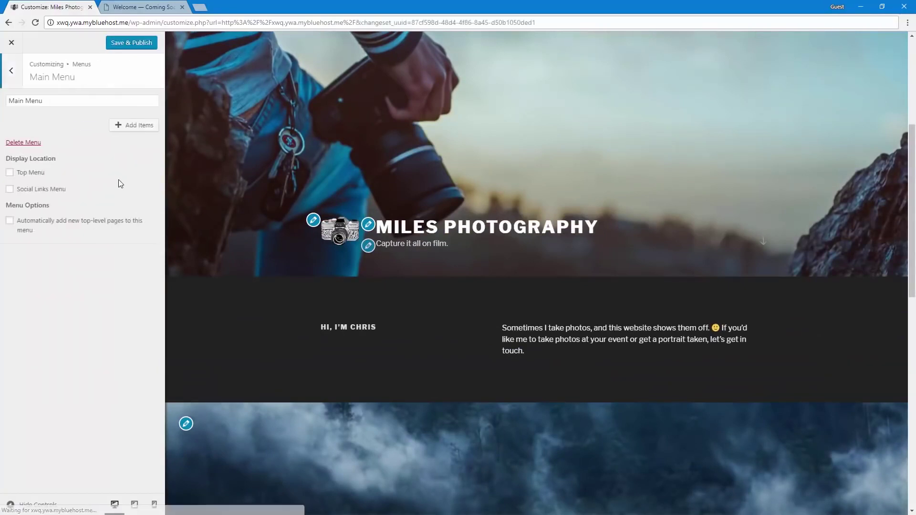
{"action": "left_click", "coordinate": [38, 175]}
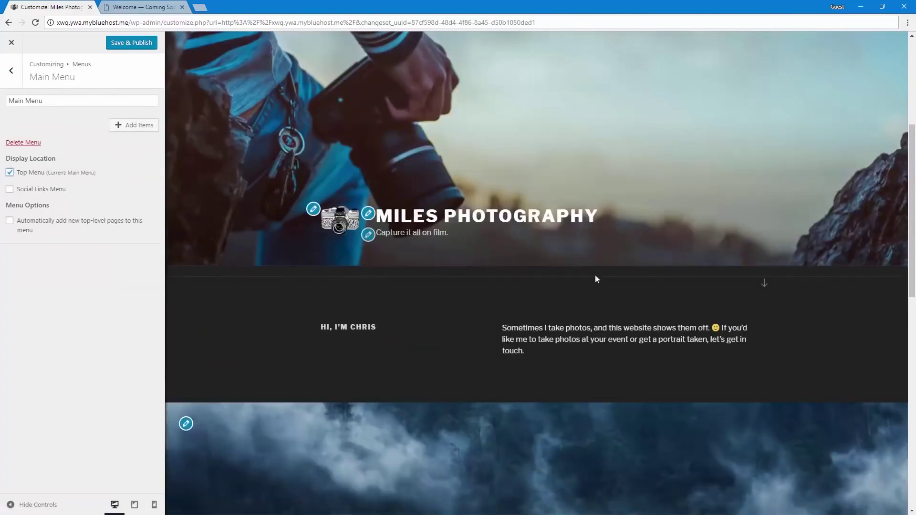
Add the Home link and the Blog page to Main Menu and publish the changes.
{"action": "left_click", "coordinate": [125, 127]}
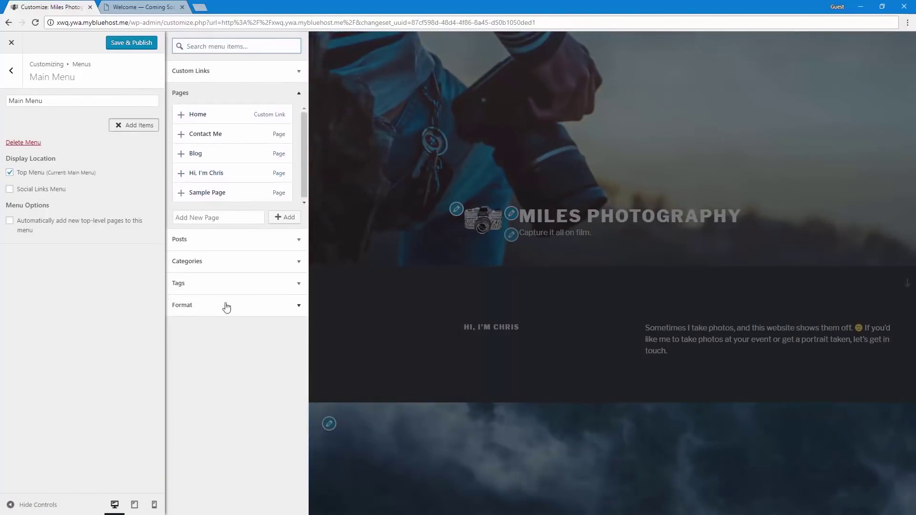
{"action": "left_click", "coordinate": [229, 241]}
{"action": "left_click", "coordinate": [213, 92]}
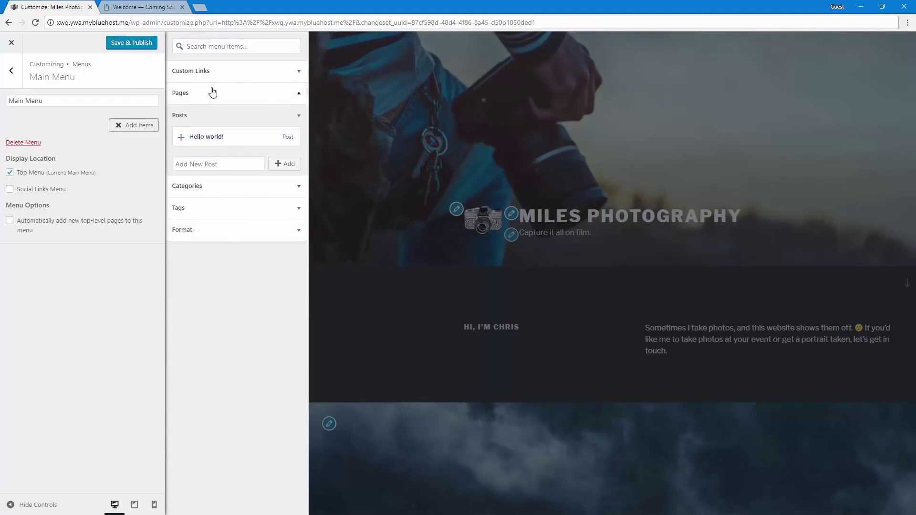
{"action": "left_click", "coordinate": [221, 75]}
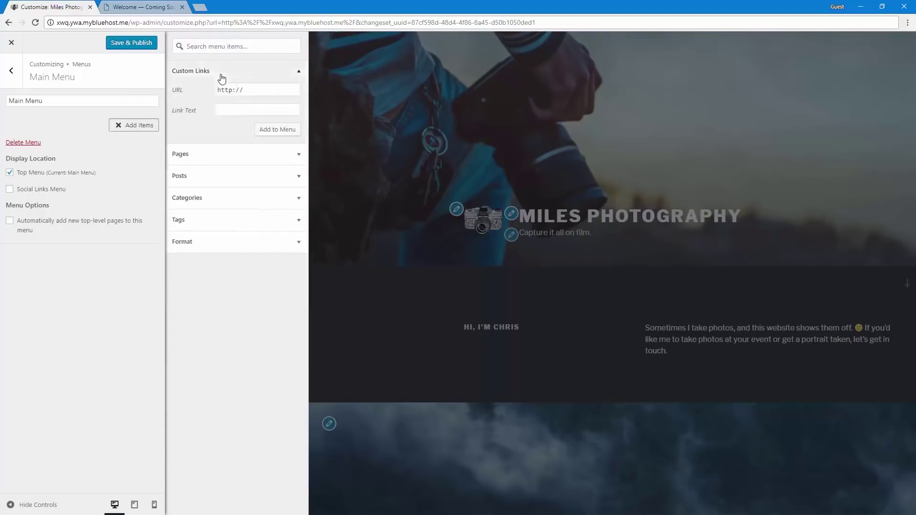
{"action": "left_click", "coordinate": [202, 154]}
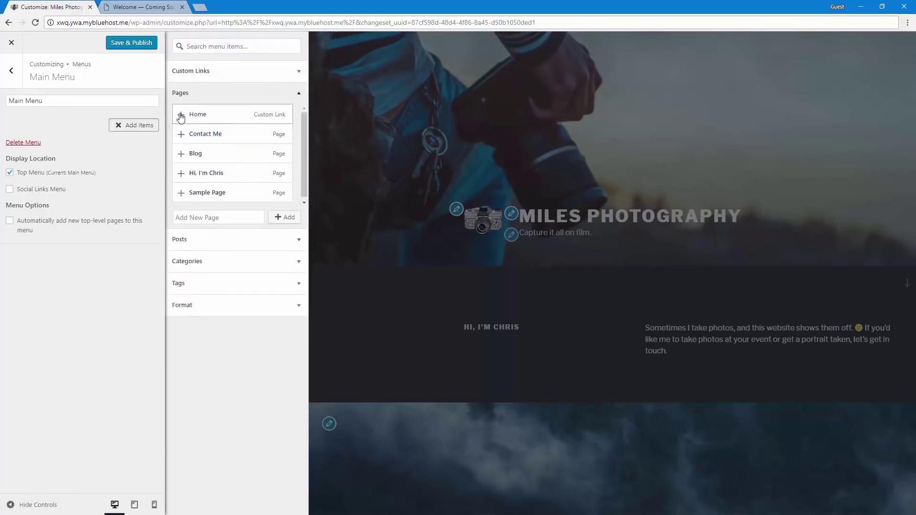
{"action": "left_click", "coordinate": [181, 115]}
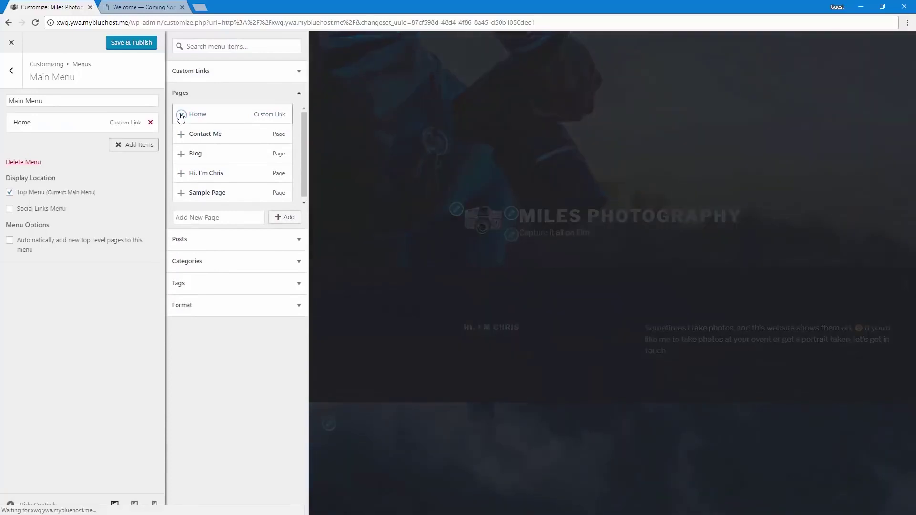
{"action": "left_click", "coordinate": [181, 153]}
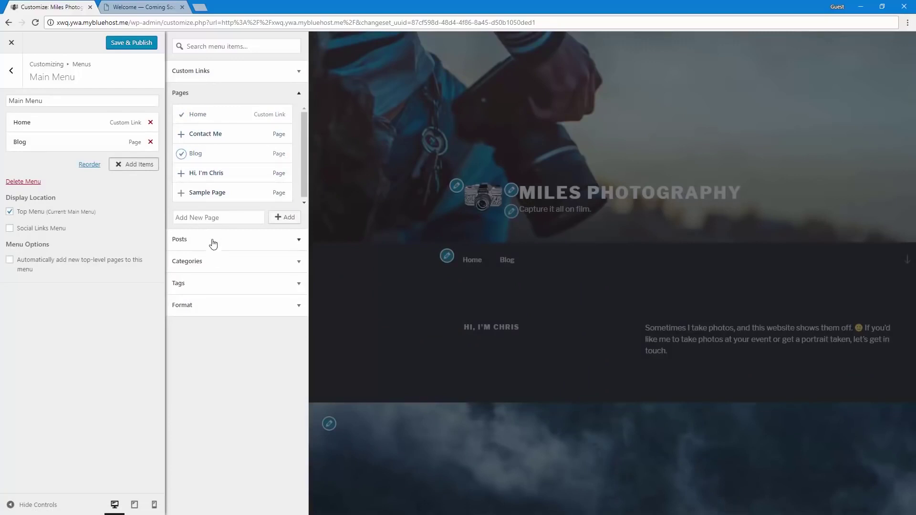
{"action": "left_click", "coordinate": [138, 50]}
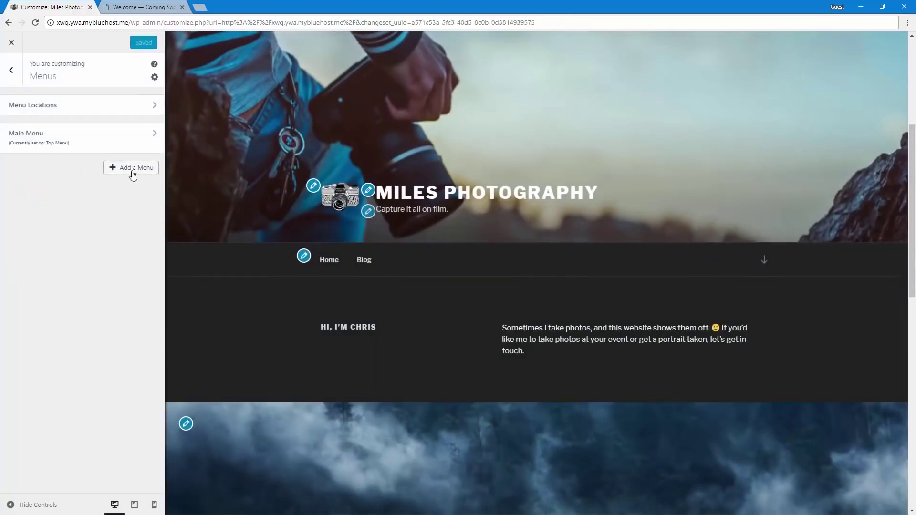
Create a second menu named Social Media.
{"action": "left_click", "coordinate": [133, 174]}
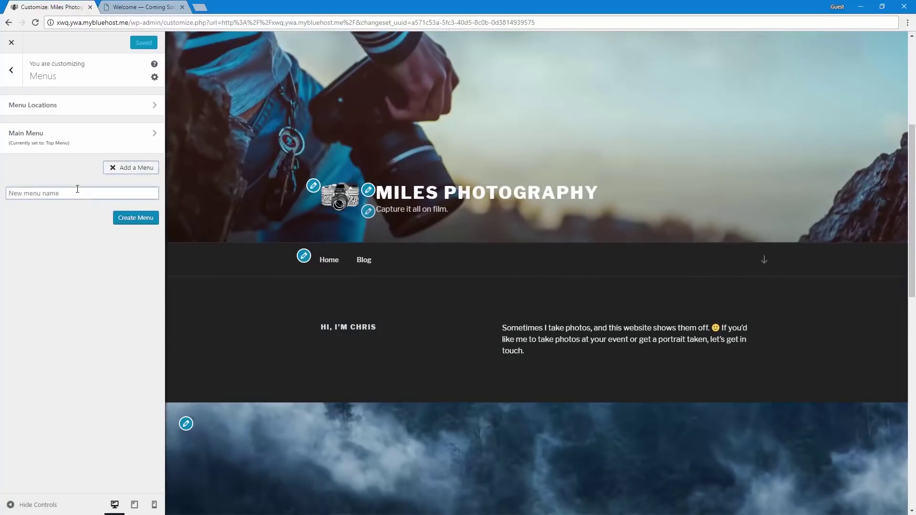
{"action": "type", "text": "Social Media"}
{"action": "left_click", "coordinate": [136, 218]}
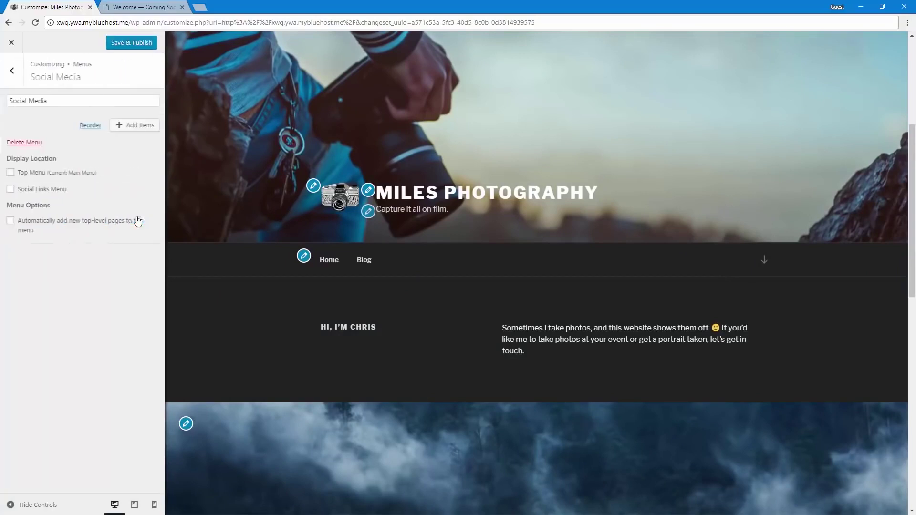
Assign the Social Media menu to the Social Links Menu location and add a custom link to the Twitter profile labelled Twitter.
{"action": "left_click", "coordinate": [39, 190]}
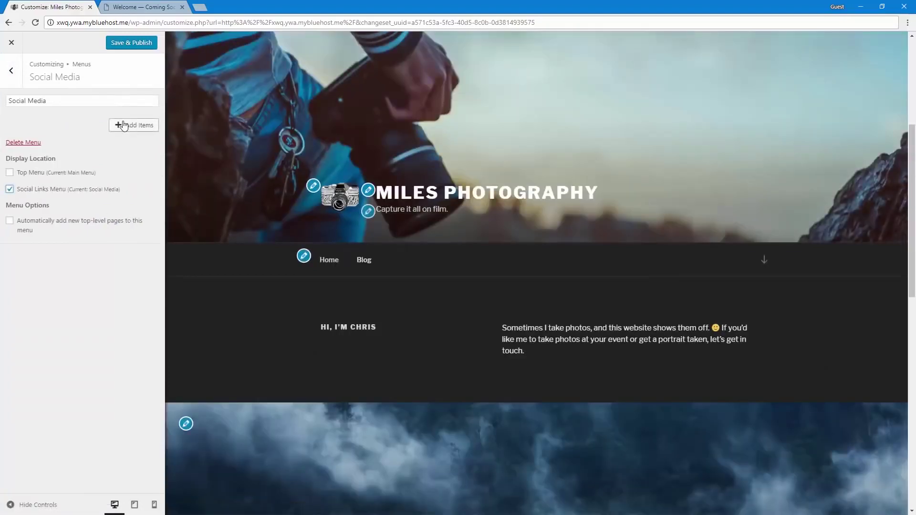
{"action": "left_click", "coordinate": [124, 126]}
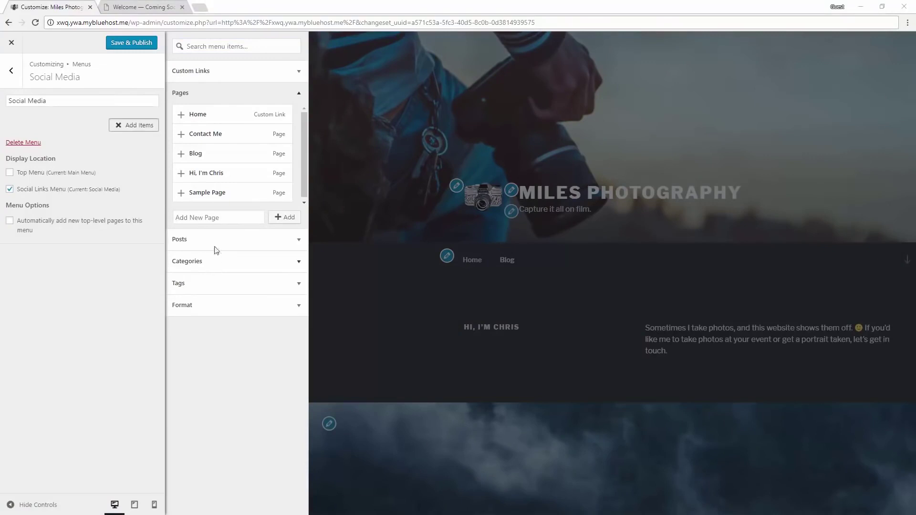
{"action": "left_click", "coordinate": [226, 74]}
{"action": "left_click", "coordinate": [255, 90]}
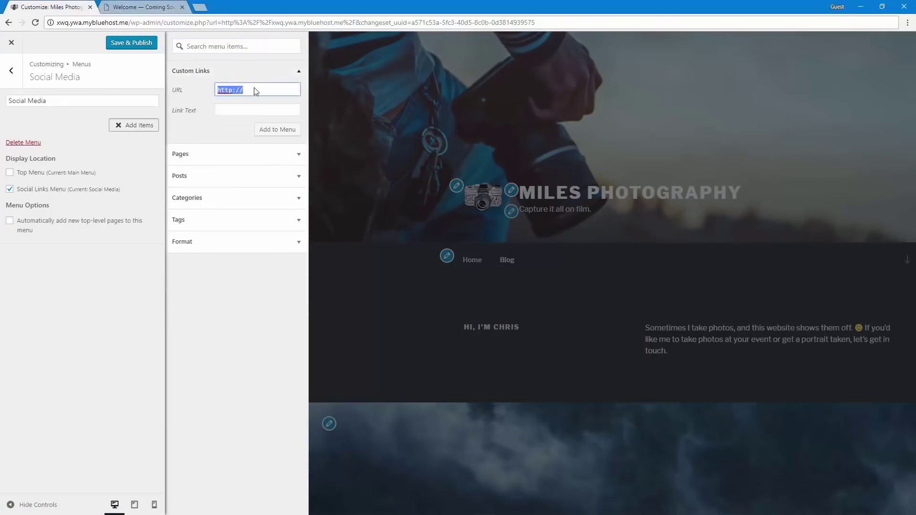
{"action": "key", "text": "ctrl+v"}
{"action": "left_click", "coordinate": [253, 108]}
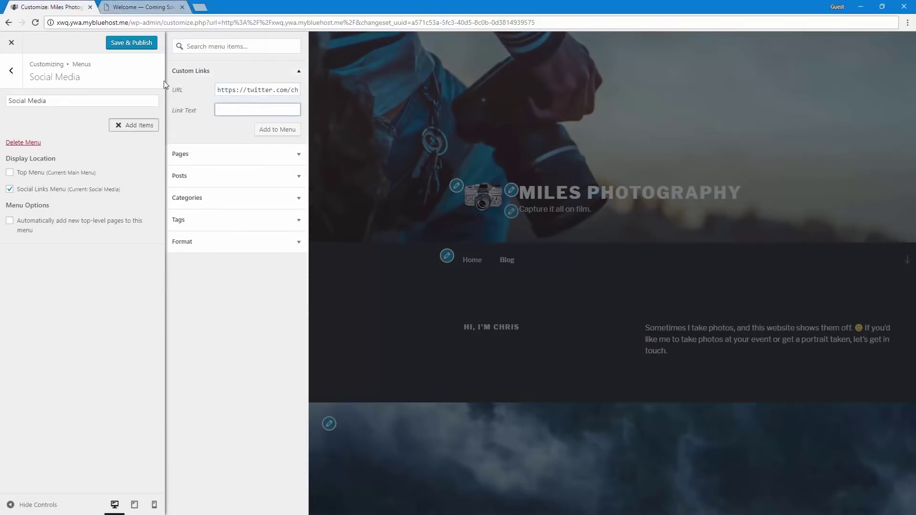
{"action": "type", "text": "Twitter"}
{"action": "left_click", "coordinate": [286, 130]}
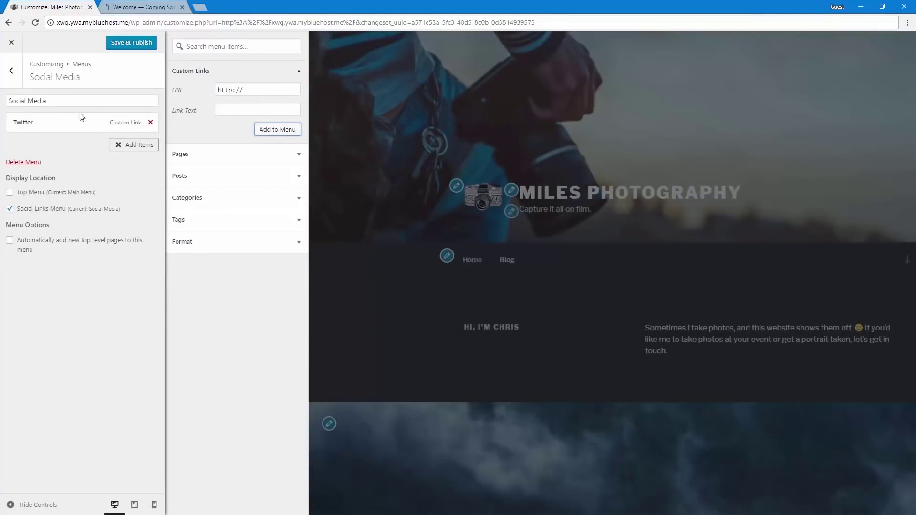
Add a custom link to the LinkedIn profile labelled LinkedIn to the Social Media menu and publish the changes.
{"action": "left_click", "coordinate": [254, 91]}
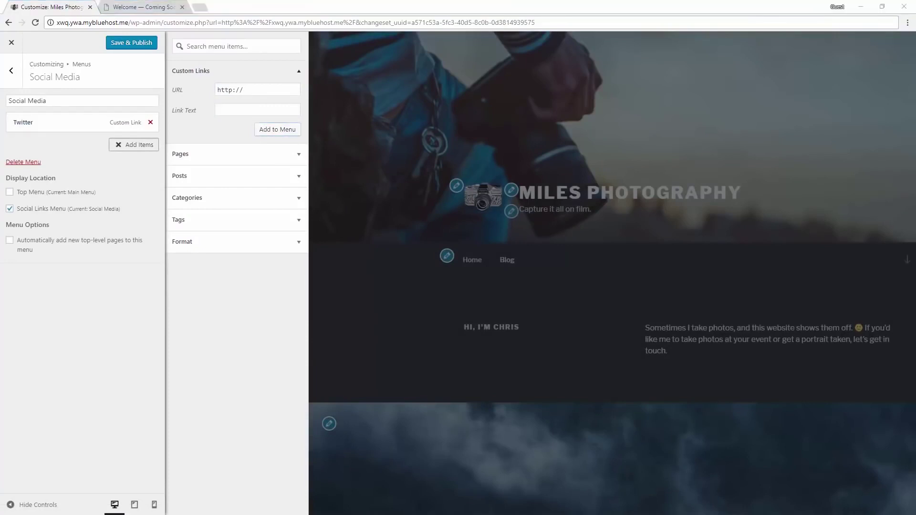
{"action": "triple_click", "coordinate": [255, 91]}
{"action": "key", "text": "ctrl+v"}
{"action": "left_click", "coordinate": [244, 106]}
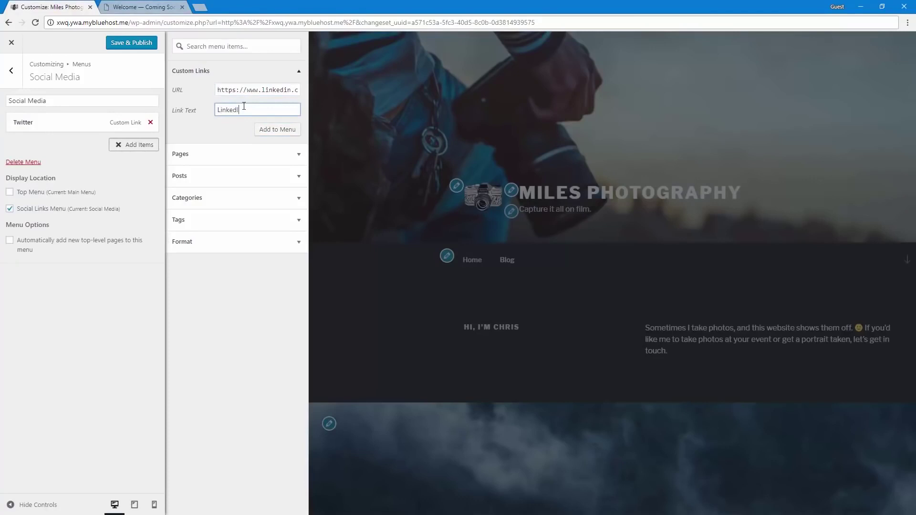
{"action": "left_click", "coordinate": [274, 131]}
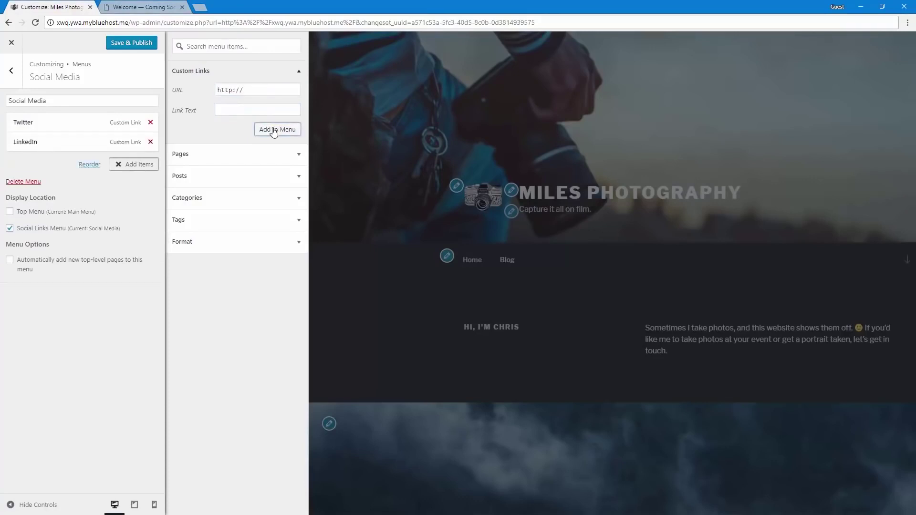
{"action": "left_click", "coordinate": [196, 90]}
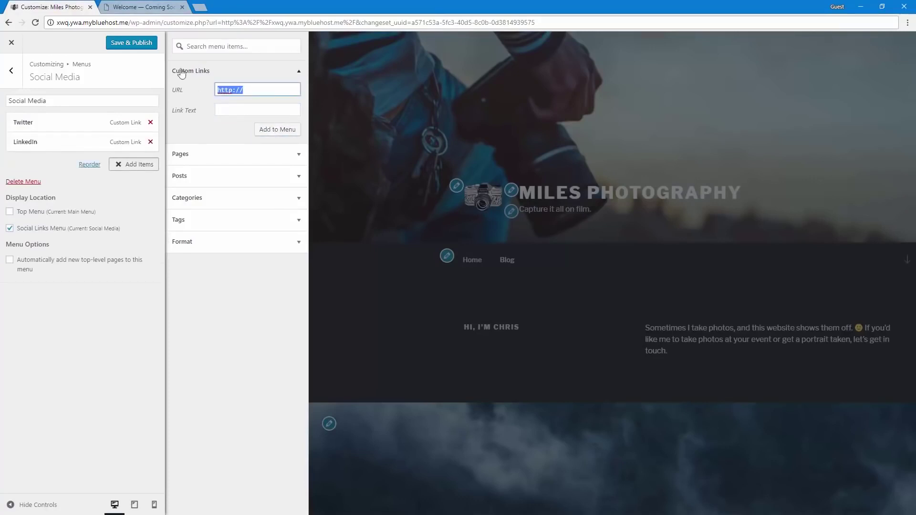
{"action": "left_click", "coordinate": [140, 48]}
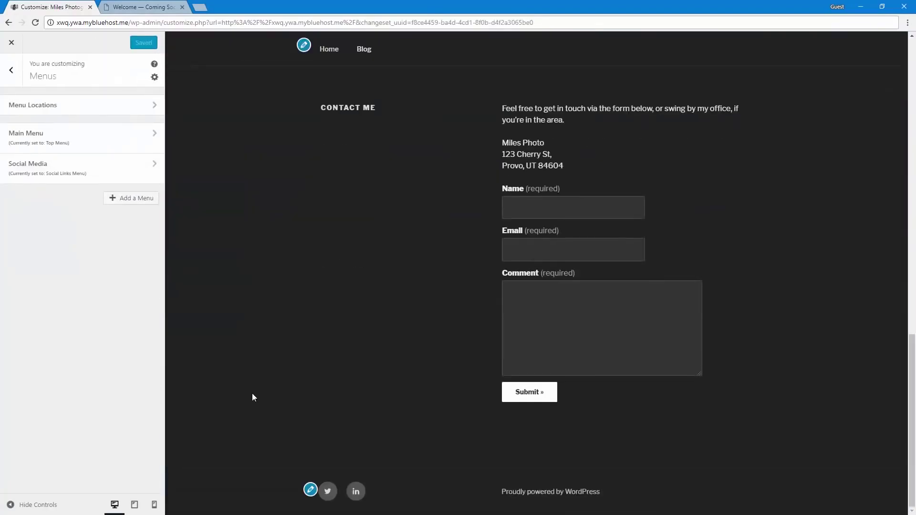
Reopen the Social Media menu for editing, add a custom link to the Facebook profile labelled Facebook, and publish the changes.
{"action": "left_click", "coordinate": [311, 492]}
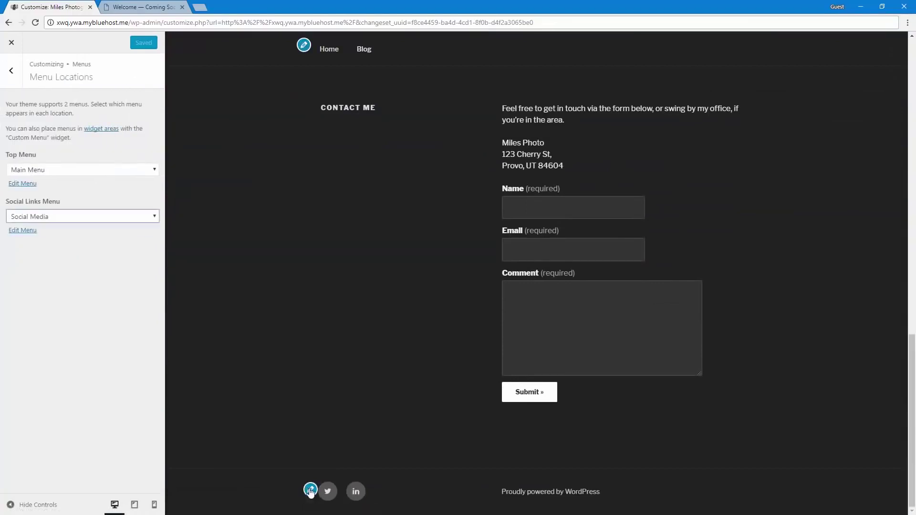
{"action": "left_click", "coordinate": [22, 231]}
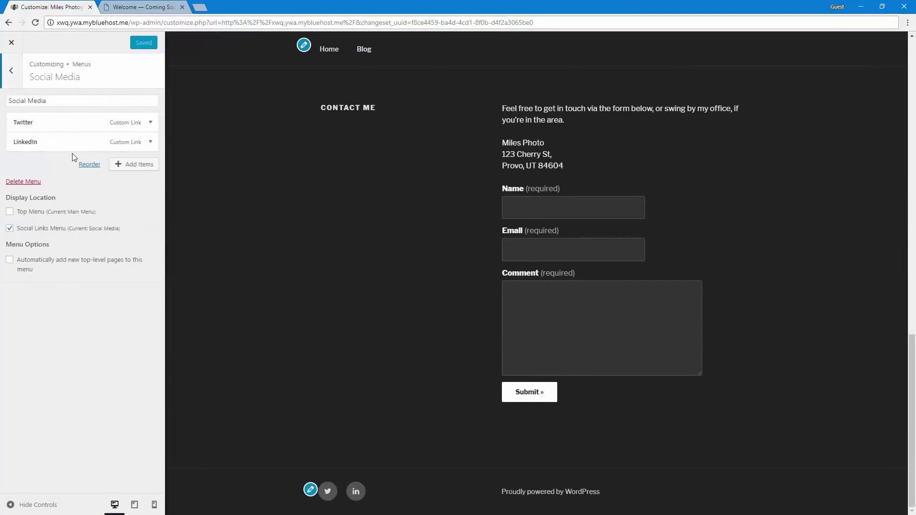
{"action": "left_click", "coordinate": [127, 164]}
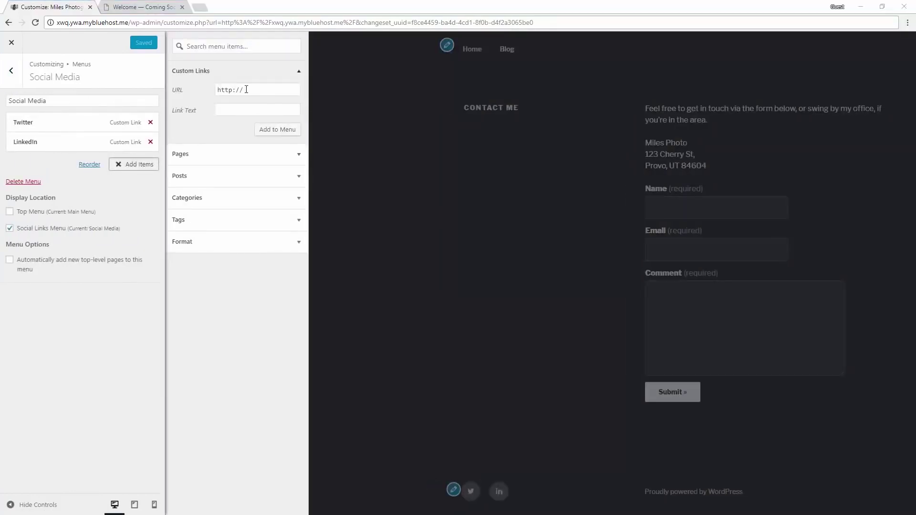
{"action": "left_click", "coordinate": [246, 89]}
{"action": "key", "text": "ctrl+v"}
{"action": "left_click", "coordinate": [235, 109]}
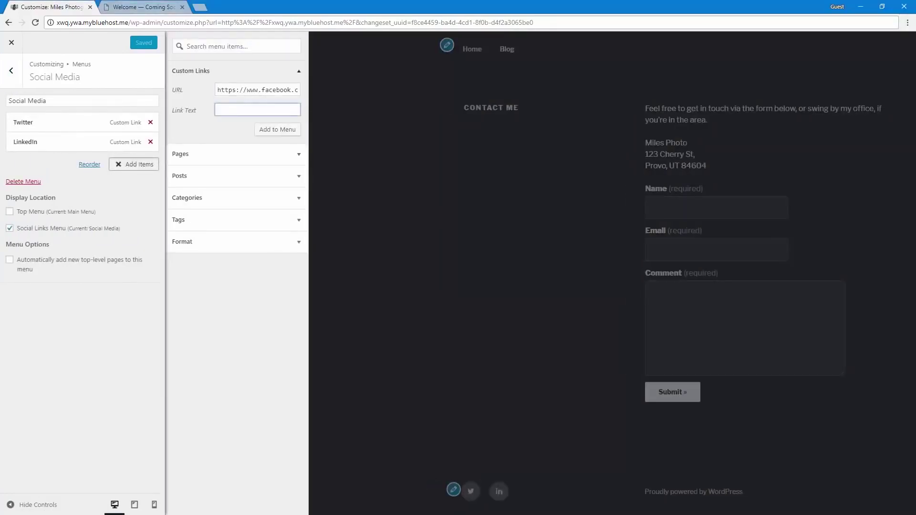
{"action": "type", "text": "Facebook"}
{"action": "left_click", "coordinate": [268, 132]}
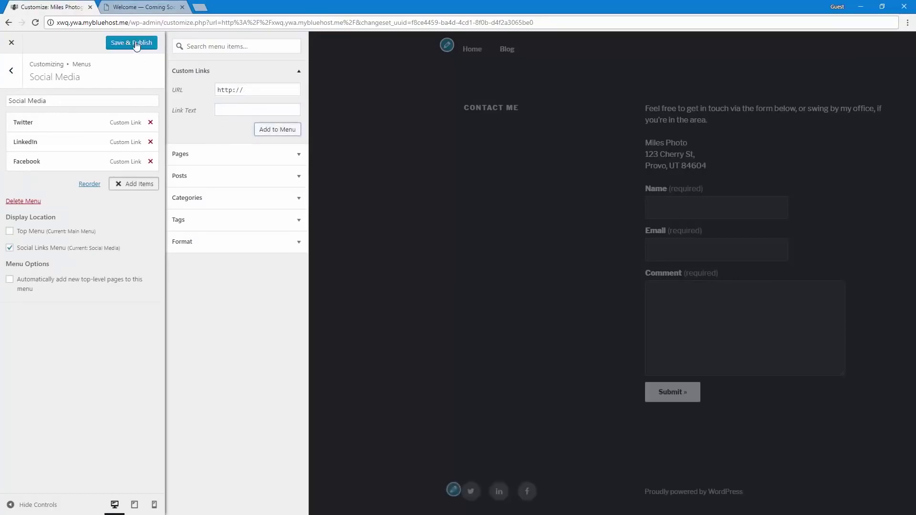
{"action": "left_click", "coordinate": [130, 43]}
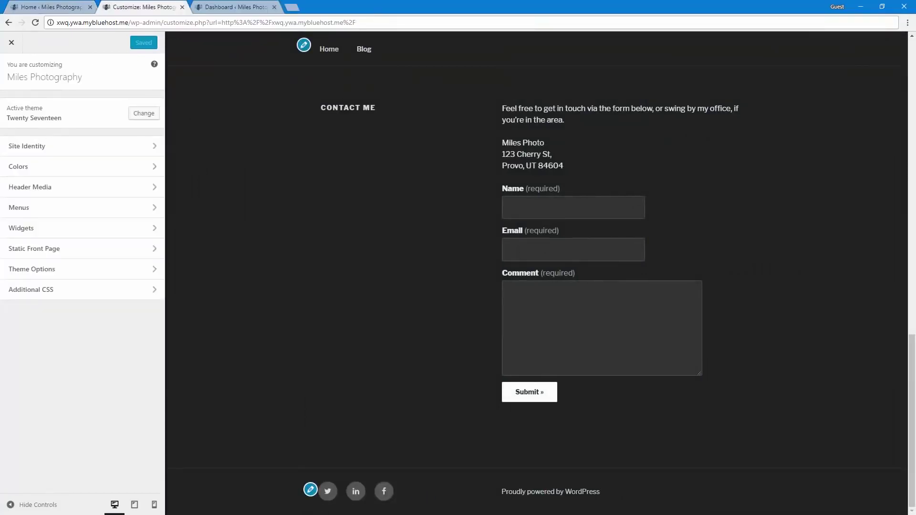
Review the front page's header on desktop and preview the page layout at tablet size.
{"action": "scroll", "coordinate": [433, 494], "scroll_direction": "up", "scroll_amount": 15}
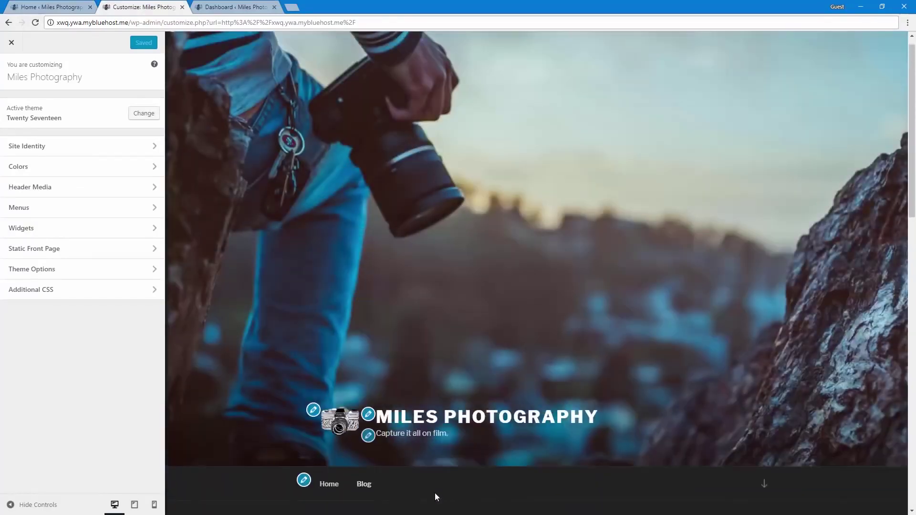
{"action": "scroll", "coordinate": [435, 497], "scroll_direction": "up", "scroll_amount": 1}
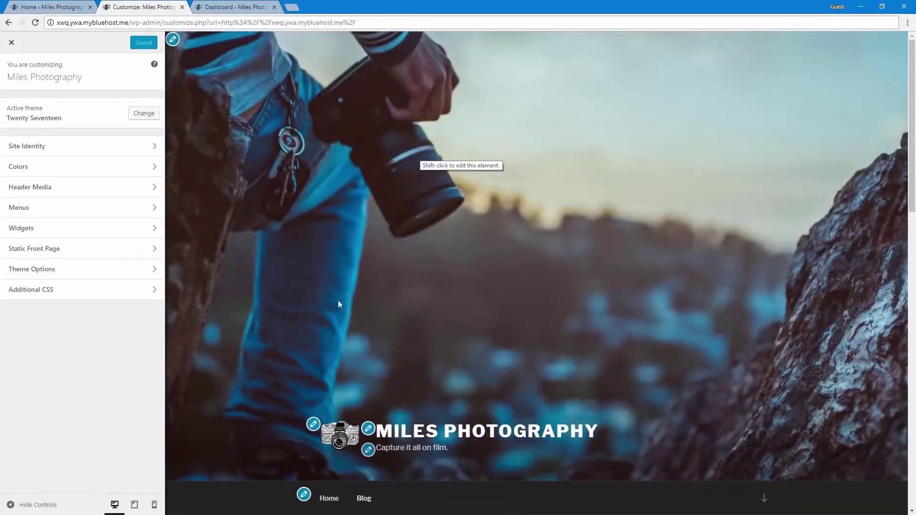
{"action": "left_click", "coordinate": [135, 507]}
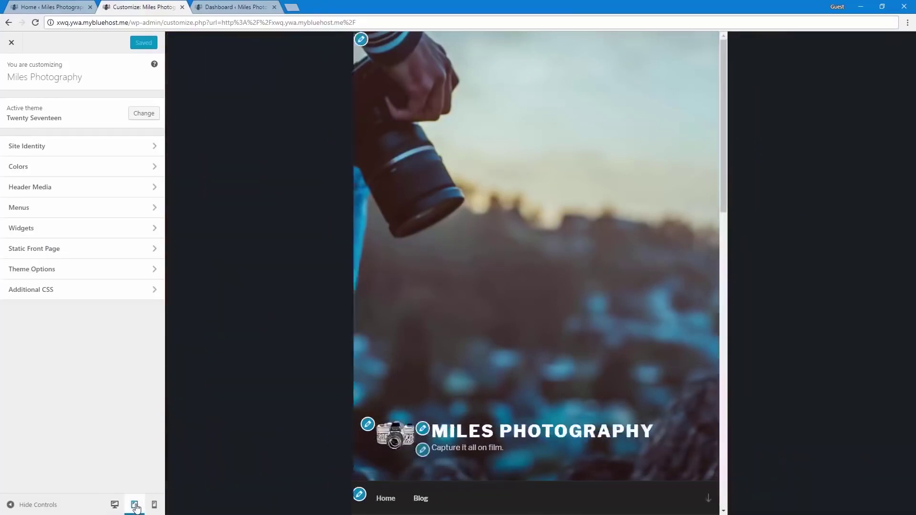
{"action": "scroll", "coordinate": [399, 414], "scroll_direction": "down", "scroll_amount": 5}
{"action": "scroll", "coordinate": [399, 414], "scroll_direction": "down", "scroll_amount": 10}
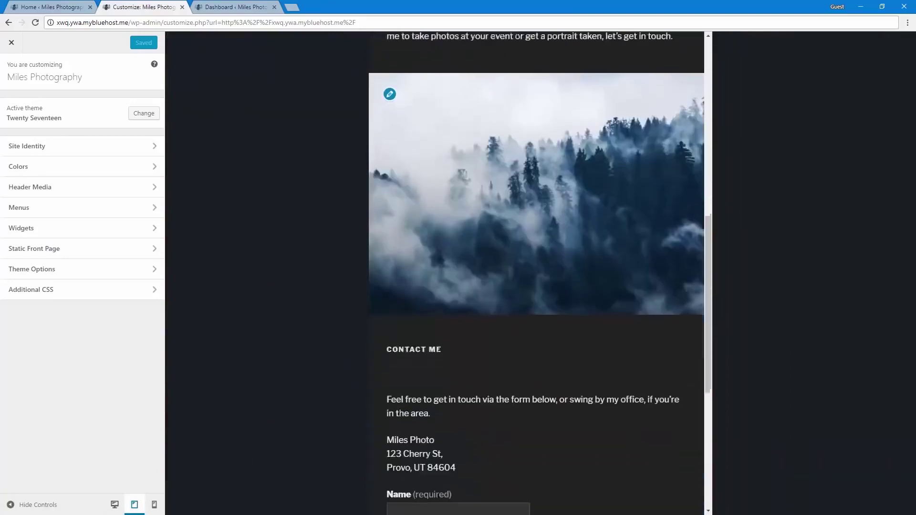
Preview the front page at mobile size, checking the collapsible menu, the page sections and the social links in the footer.
{"action": "left_click", "coordinate": [154, 505]}
{"action": "scroll", "coordinate": [583, 312], "scroll_direction": "up", "scroll_amount": 10}
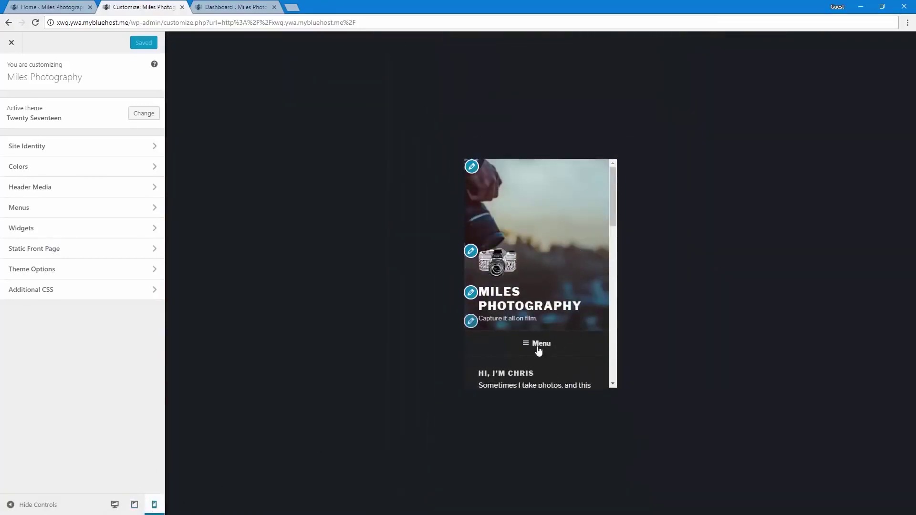
{"action": "left_click", "coordinate": [539, 350]}
{"action": "scroll", "coordinate": [538, 340], "scroll_direction": "down", "scroll_amount": 3}
{"action": "scroll", "coordinate": [538, 339], "scroll_direction": "up", "scroll_amount": 2}
{"action": "left_click", "coordinate": [531, 253]}
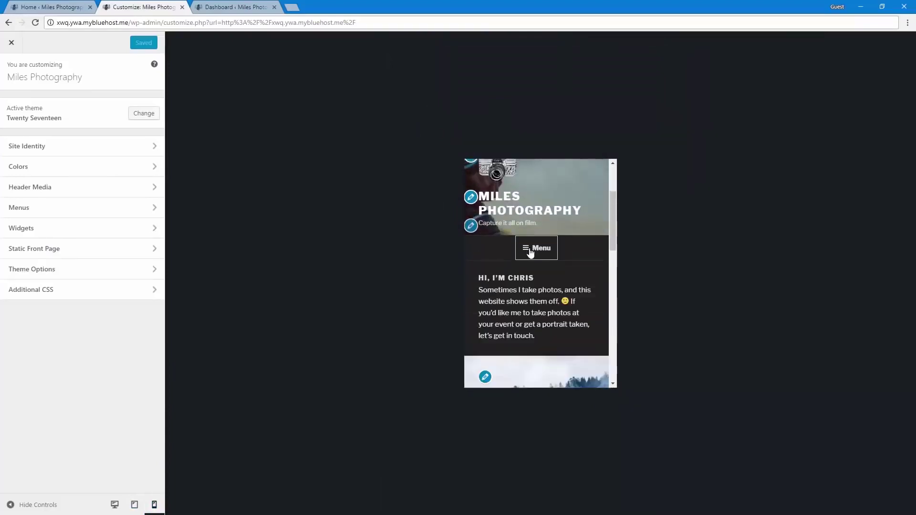
{"action": "left_click", "coordinate": [530, 253]}
{"action": "left_click", "coordinate": [531, 253]}
{"action": "scroll", "coordinate": [541, 339], "scroll_direction": "down", "scroll_amount": 8}
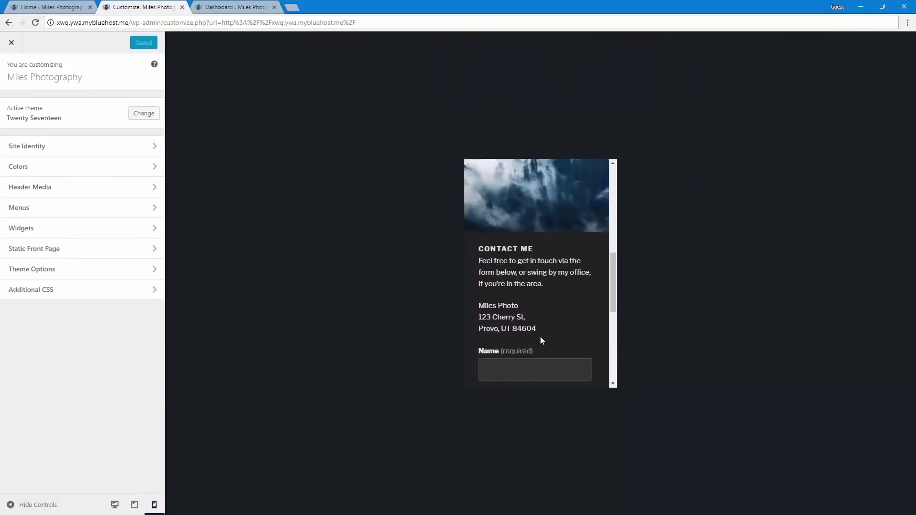
{"action": "scroll", "coordinate": [542, 341], "scroll_direction": "up", "scroll_amount": 2}
{"action": "scroll", "coordinate": [535, 351], "scroll_direction": "down", "scroll_amount": 7}
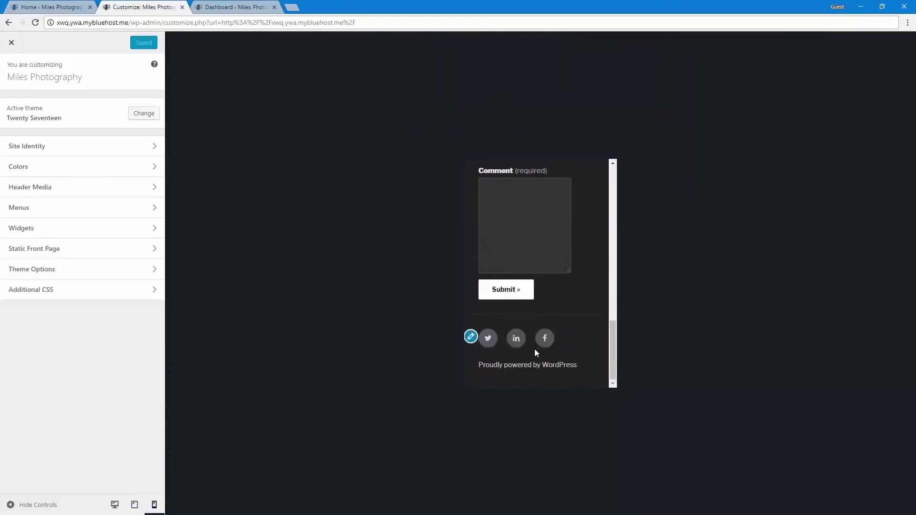
{"action": "scroll", "coordinate": [535, 352], "scroll_direction": "up", "scroll_amount": 15}
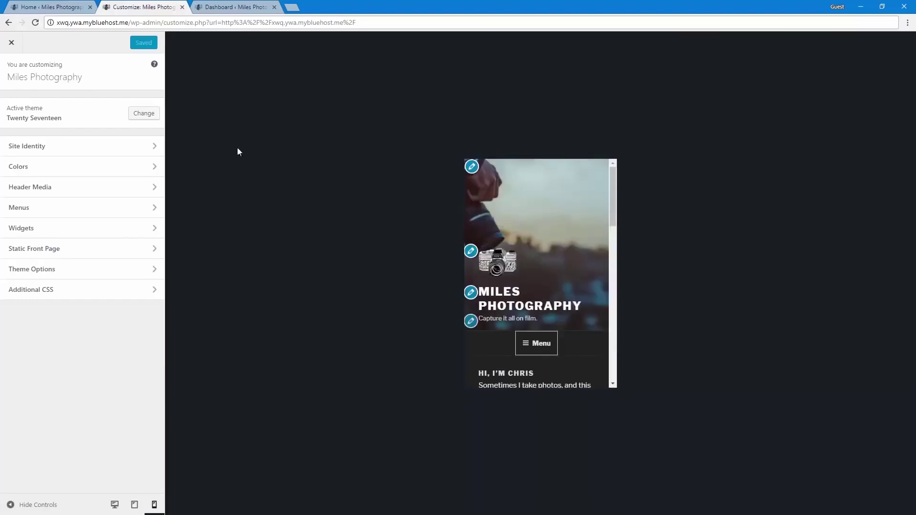
Leave the customizer, open the Bluehost home page in the site's admin dashboard, and look over its content, design, performance and hosting options.
{"action": "left_click", "coordinate": [11, 42]}
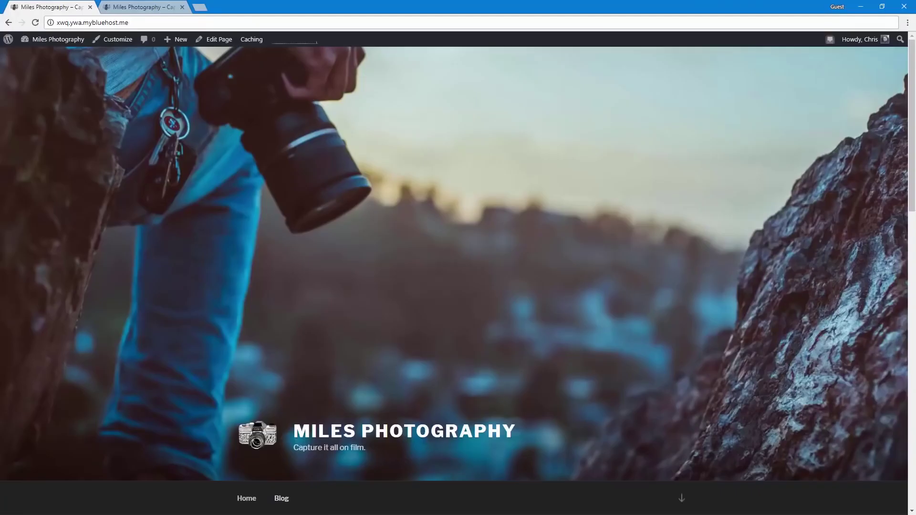
{"action": "left_click", "coordinate": [42, 53]}
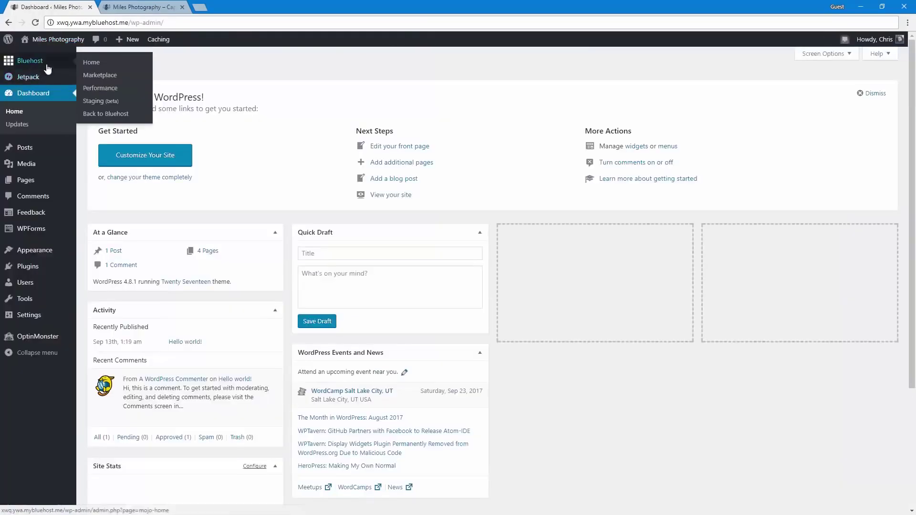
{"action": "left_click", "coordinate": [14, 68]}
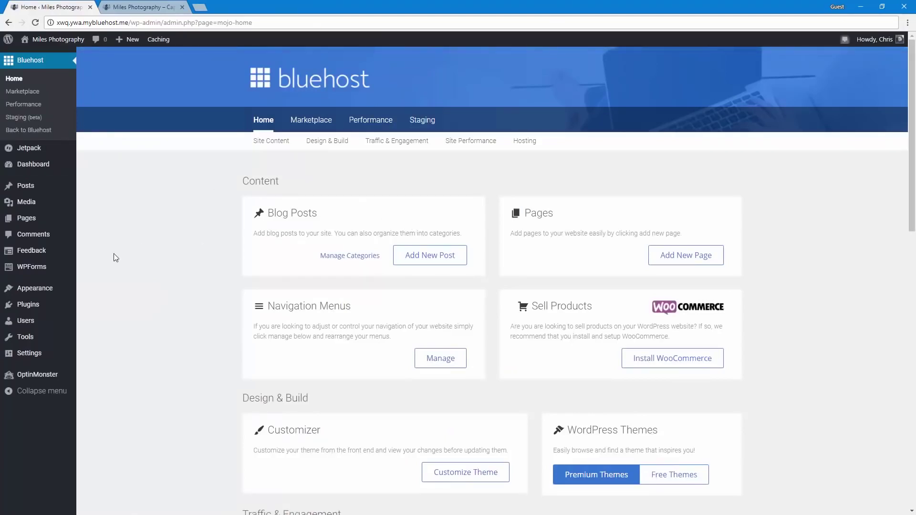
{"action": "scroll", "coordinate": [532, 195], "scroll_direction": "down", "scroll_amount": 3}
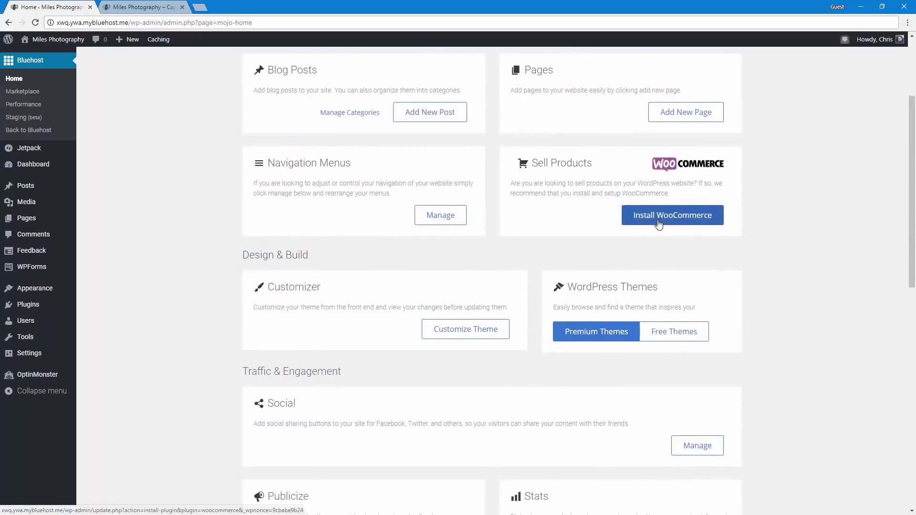
{"action": "scroll", "coordinate": [505, 270], "scroll_direction": "up", "scroll_amount": 3}
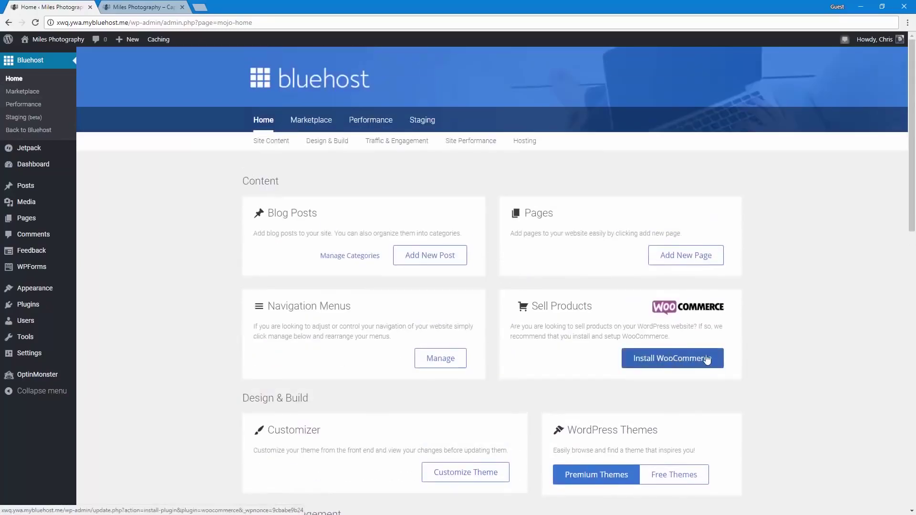
{"action": "scroll", "coordinate": [707, 358], "scroll_direction": "down", "scroll_amount": 16}
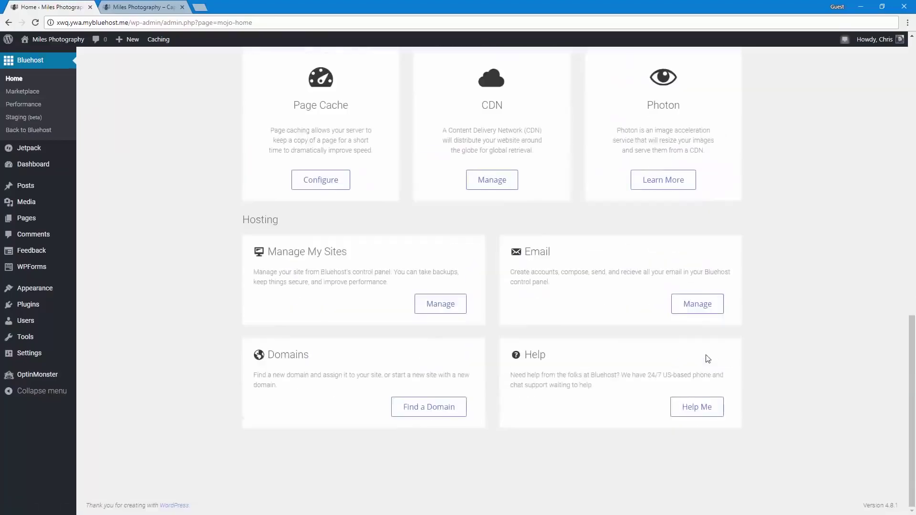
{"action": "scroll", "coordinate": [704, 407], "scroll_direction": "up", "scroll_amount": 16}
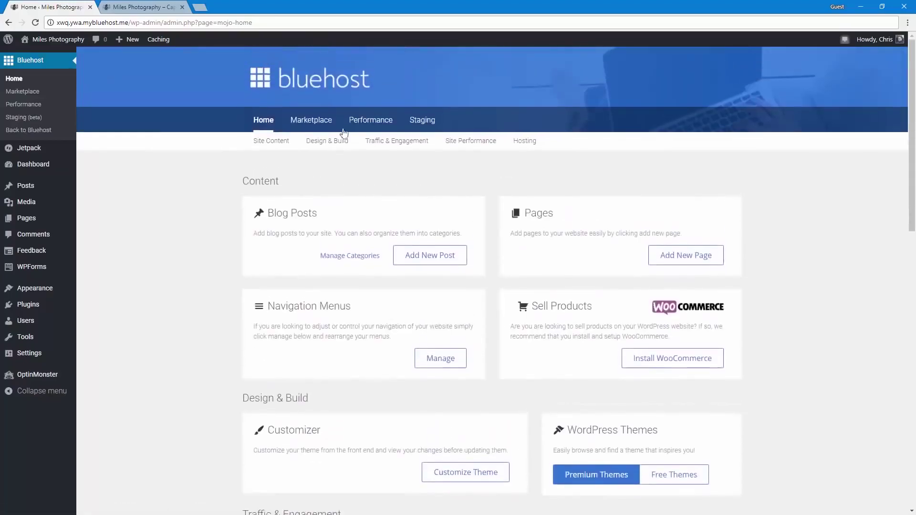